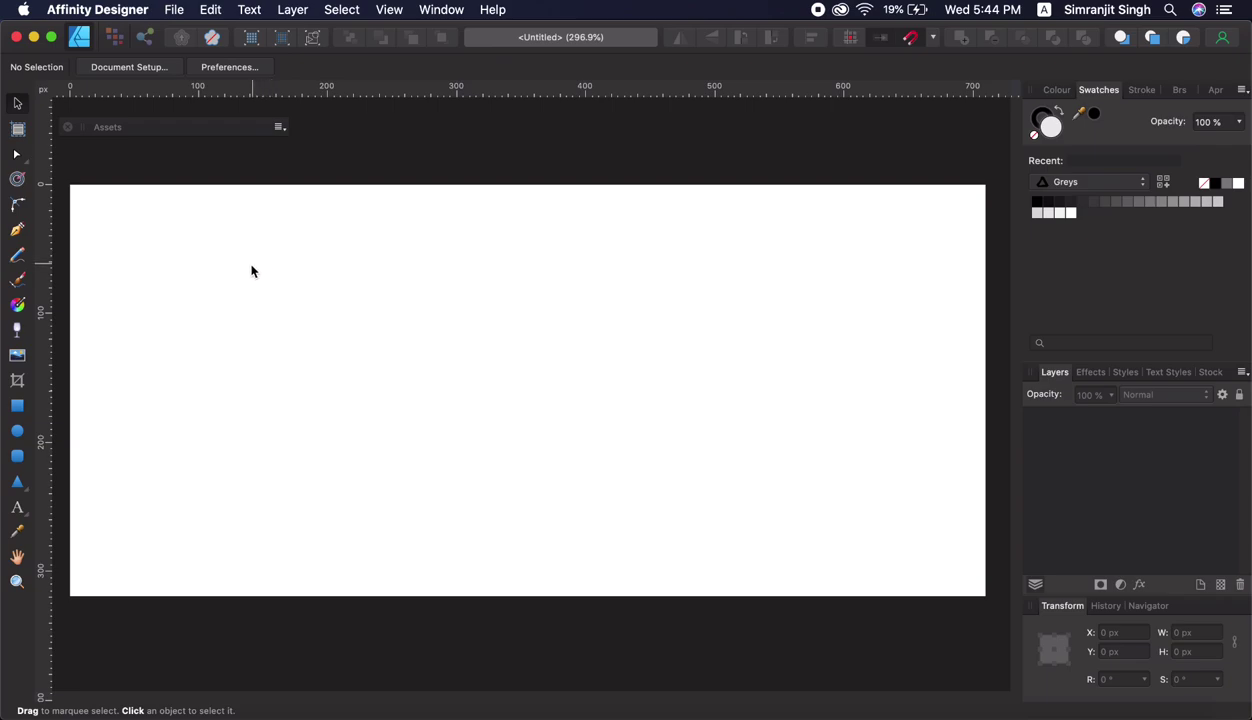
# Step: Switch to the Rectangle Tool for drawing on the blank banner page
pyautogui.click(18, 406)
# Step: Draw a full-width grey rectangle along the bottom, convert it to curves, and bend its top edge into a wave
pyautogui.moveTo(72, 505); pyautogui.dragTo(984, 596)
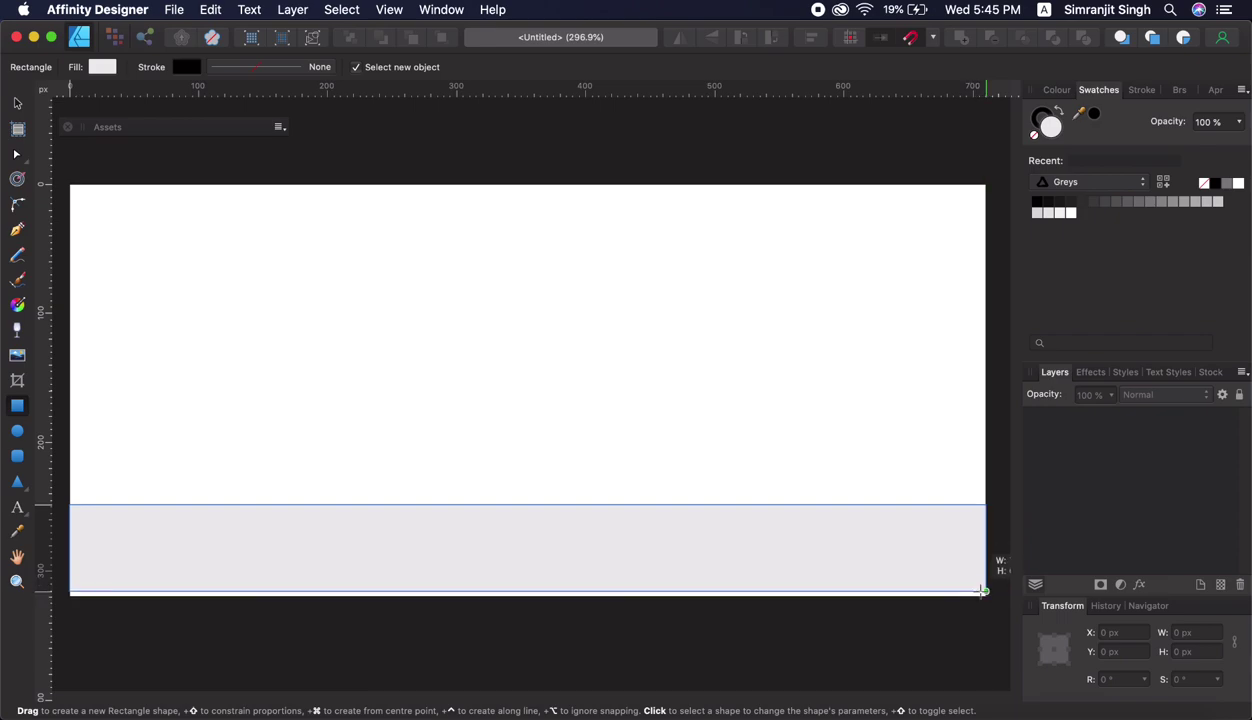
pyautogui.moveTo(984, 596); pyautogui.dragTo(985, 596)
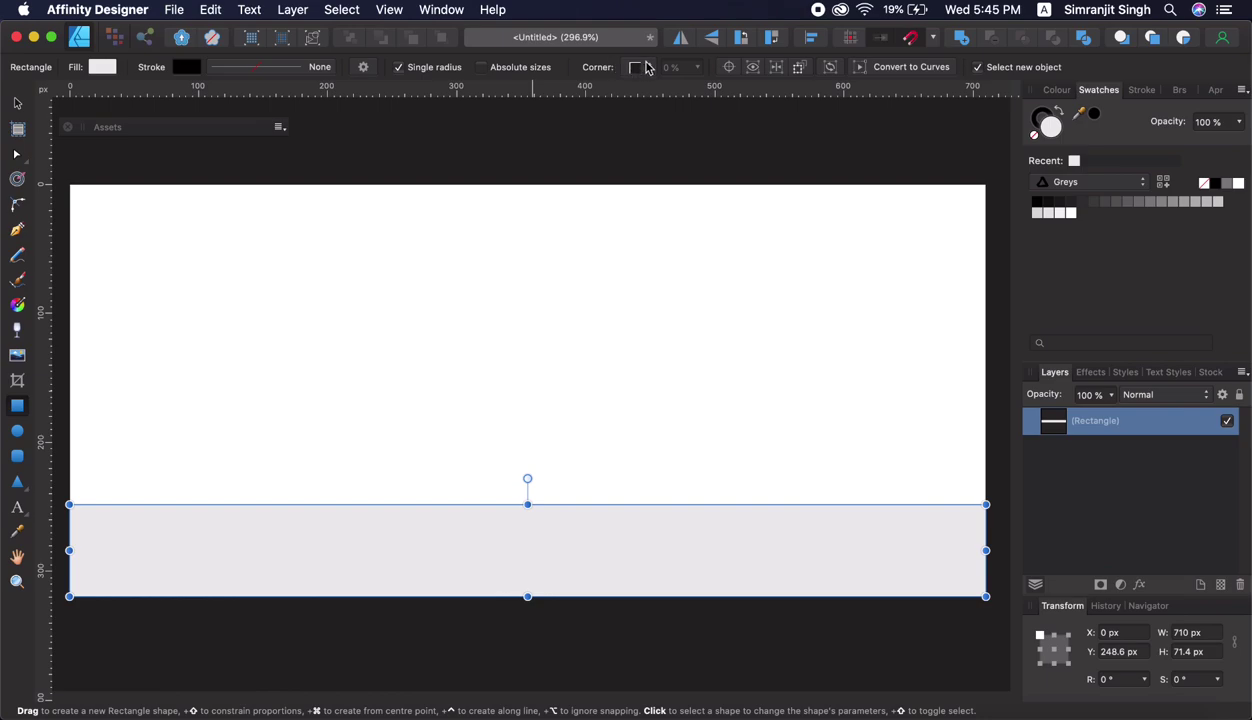
pyautogui.click(931, 72)
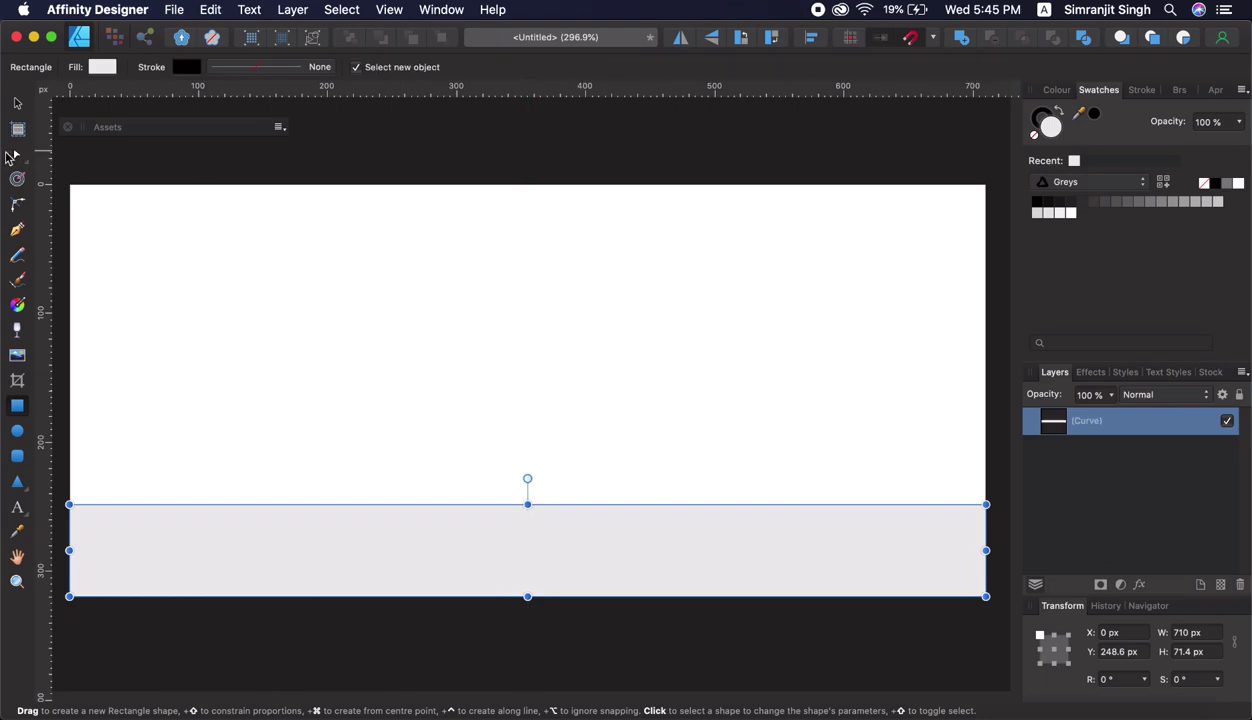
pyautogui.click(14, 155)
pyautogui.moveTo(166, 506); pyautogui.dragTo(168, 544)
pyautogui.click(985, 505)
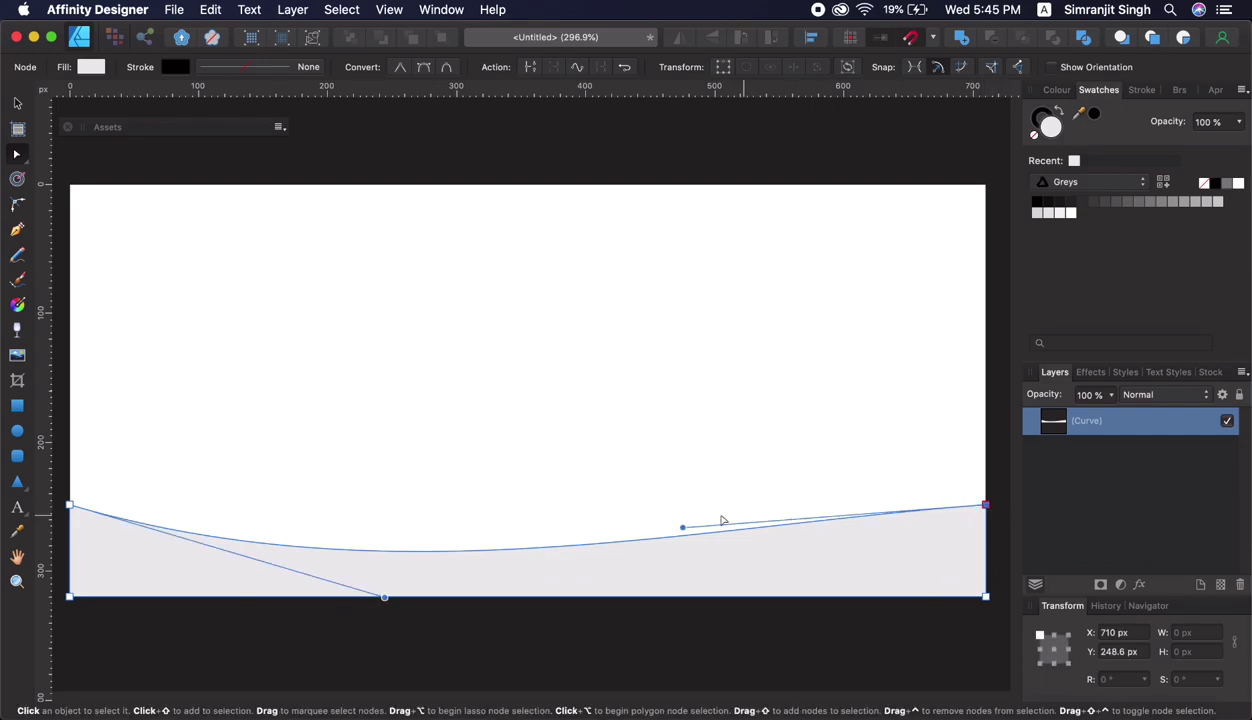
pyautogui.moveTo(684, 526)
pyautogui.mouseDown()
pyautogui.moveTo(657, 377)
pyautogui.moveTo(691, 347)
pyautogui.mouseUp()
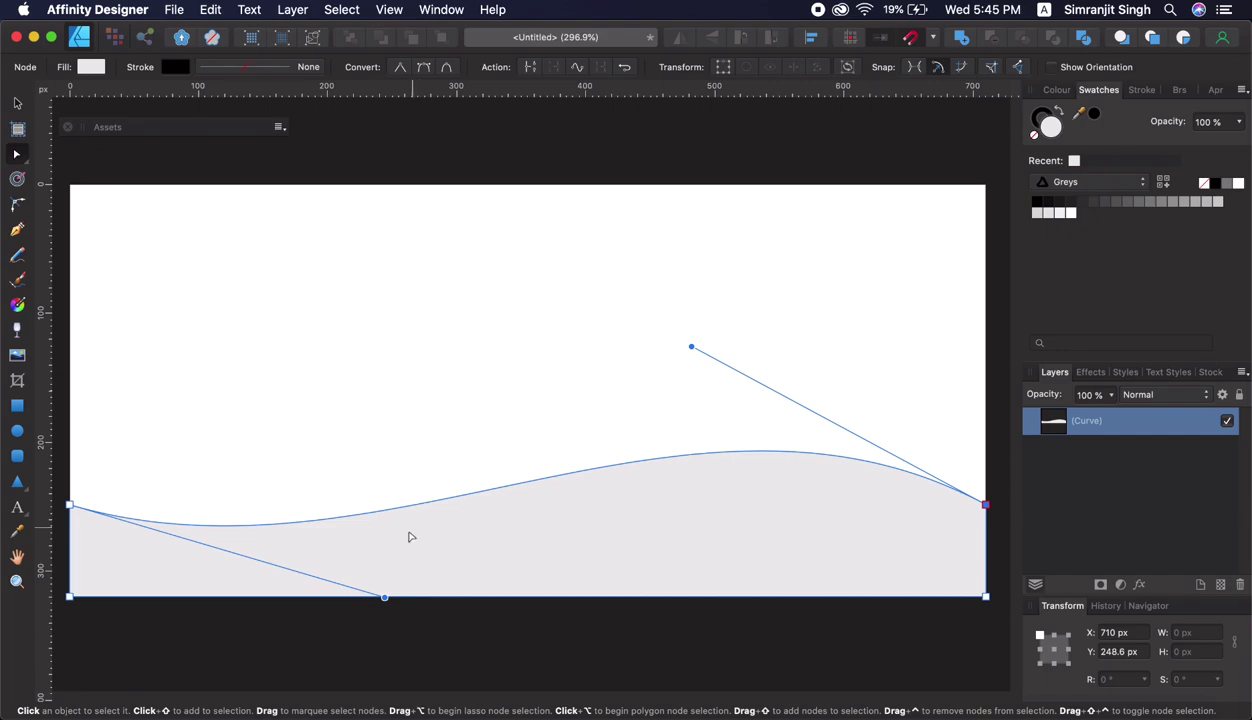
pyautogui.moveTo(385, 600)
pyautogui.mouseDown()
pyautogui.moveTo(414, 644)
pyautogui.moveTo(419, 634)
pyautogui.mouseUp()
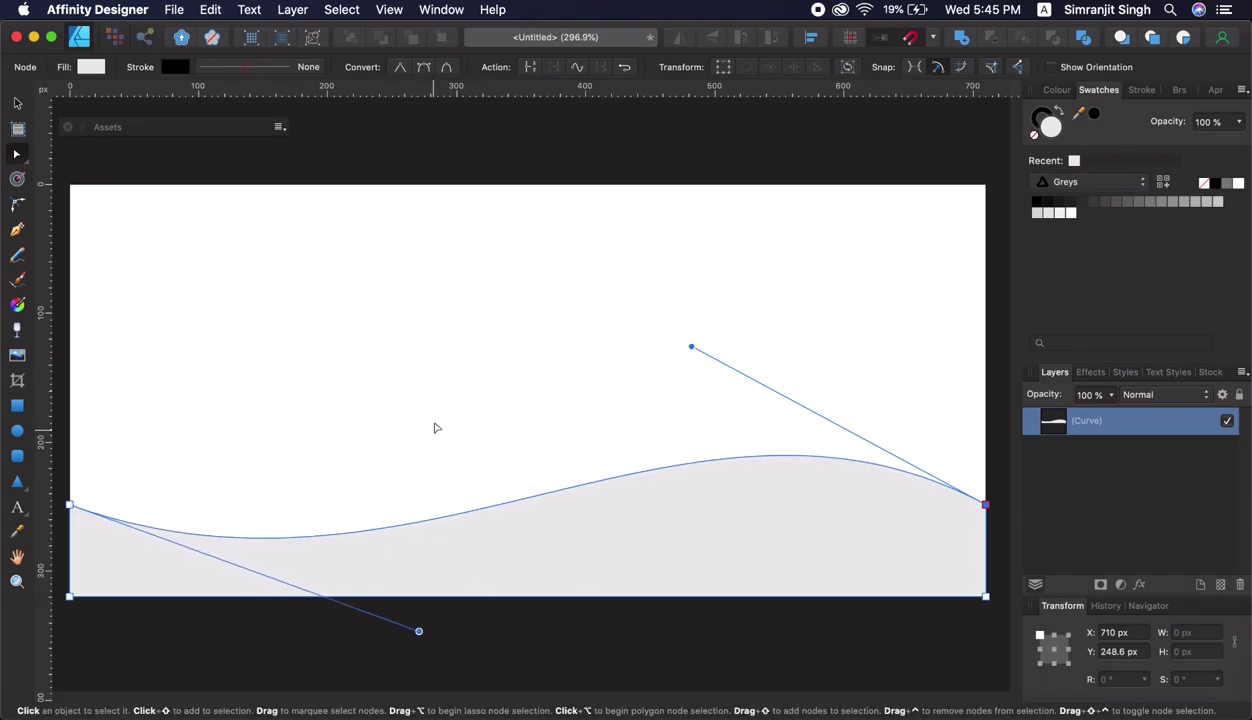
# Step: Draw a rectangle in the top-right corner, convert it to curves, and delete its bottom-left node
pyautogui.click(18, 404)
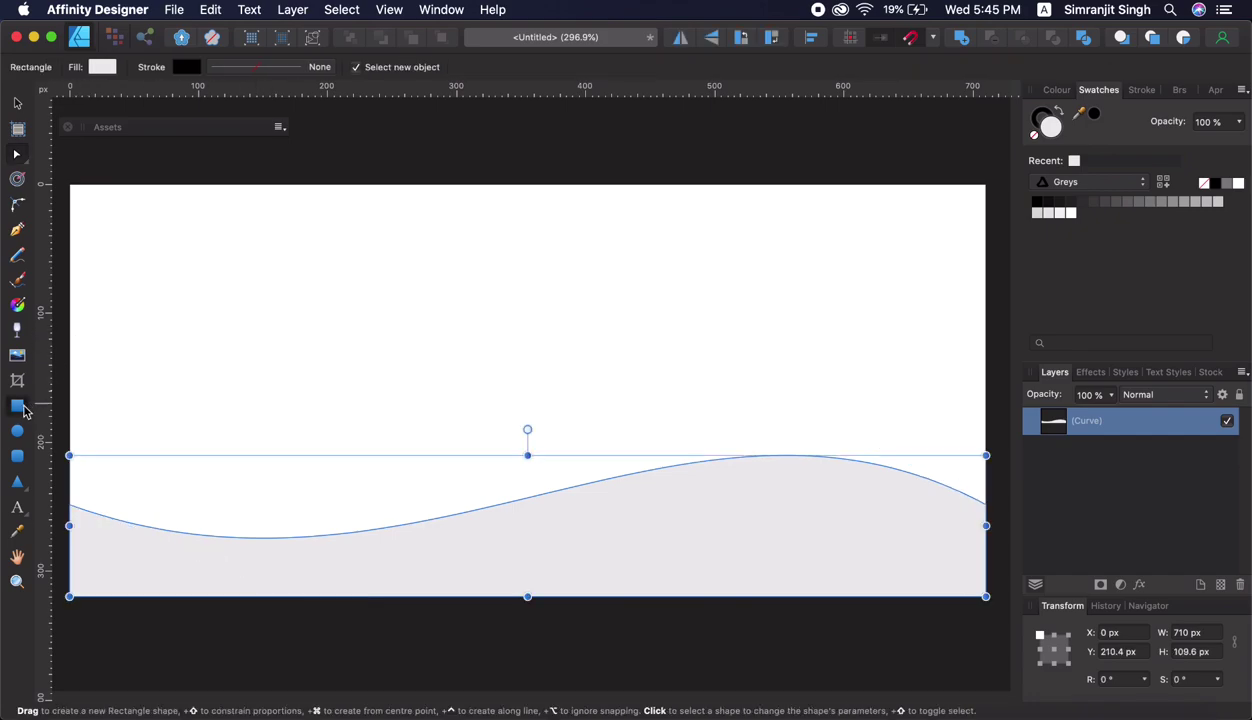
pyautogui.moveTo(981, 185); pyautogui.dragTo(659, 277)
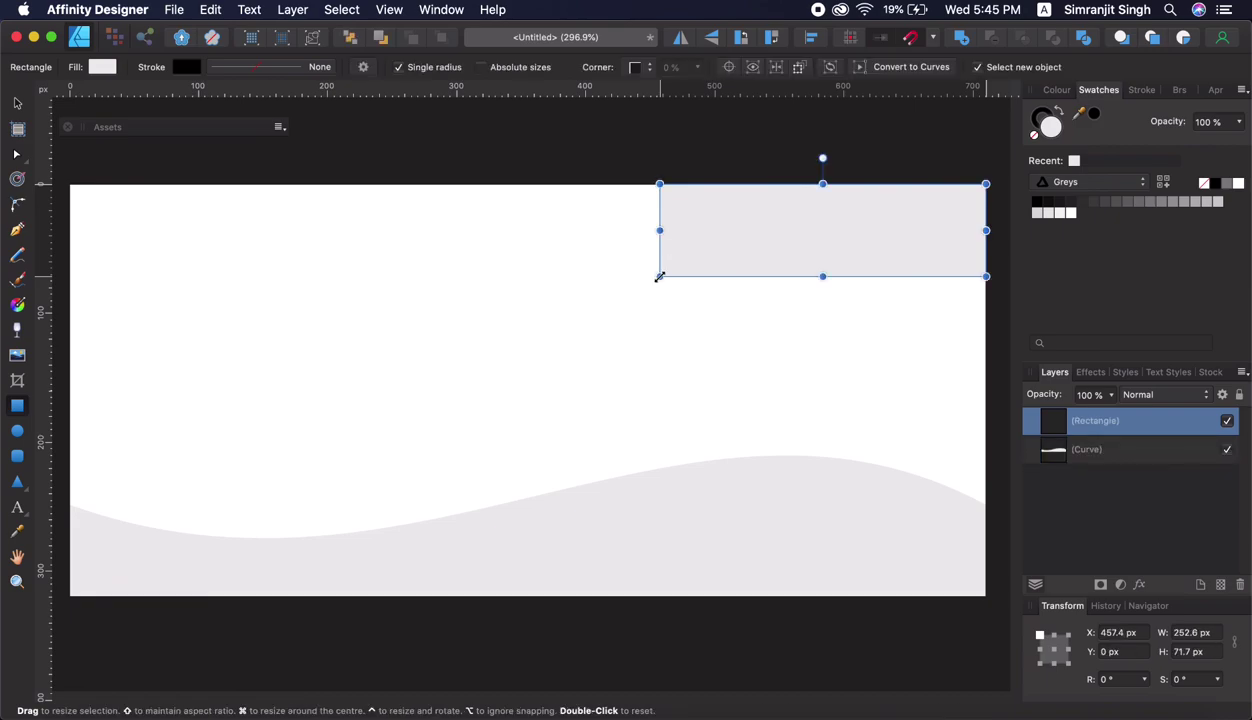
pyautogui.click(912, 68)
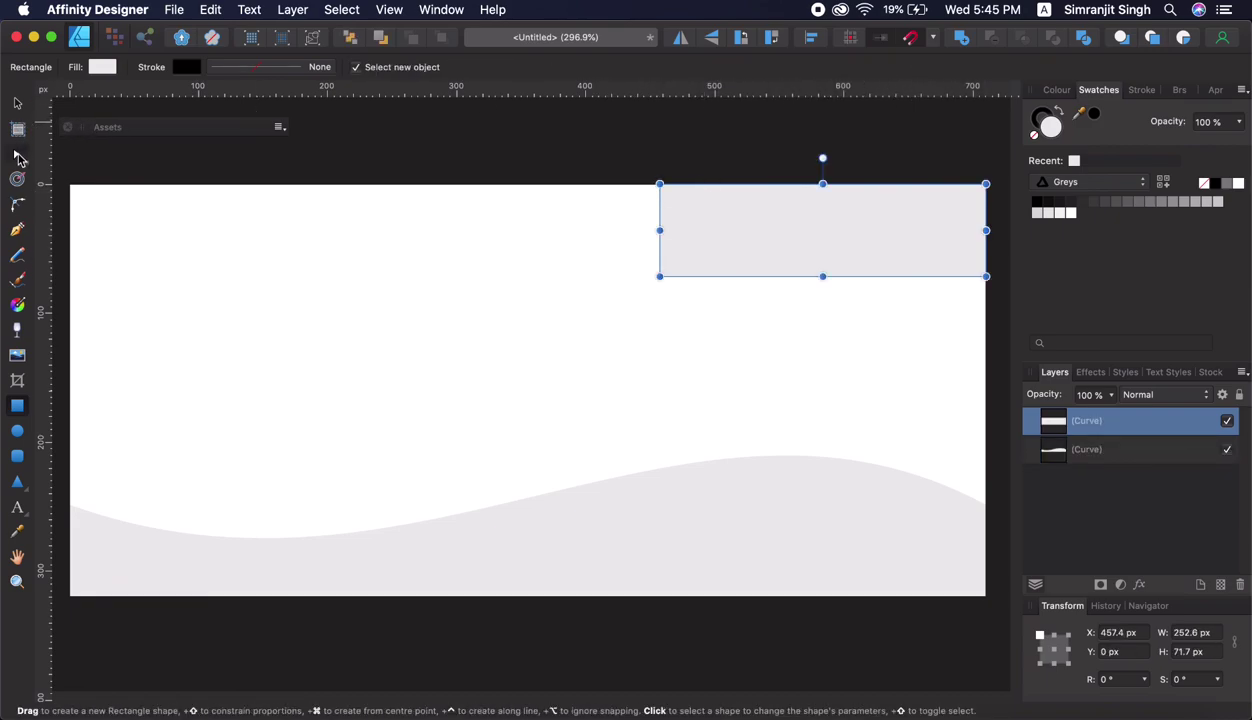
pyautogui.click(17, 155)
pyautogui.click(660, 277)
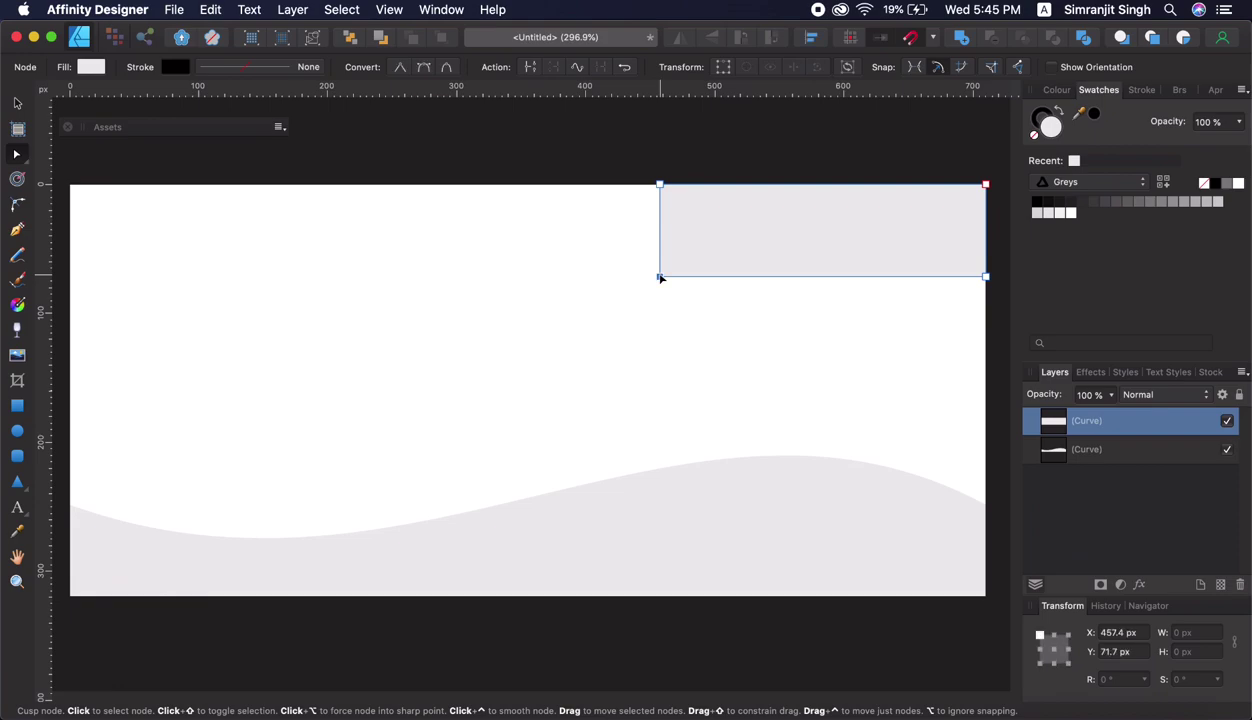
pyautogui.press('BackSpace')
# Step: Bend the corner shape's diagonal edge into a smooth S-curve
pyautogui.moveTo(847, 239)
pyautogui.mouseDown()
pyautogui.moveTo(833, 276)
pyautogui.moveTo(808, 293)
pyautogui.mouseUp()
pyautogui.click(659, 185)
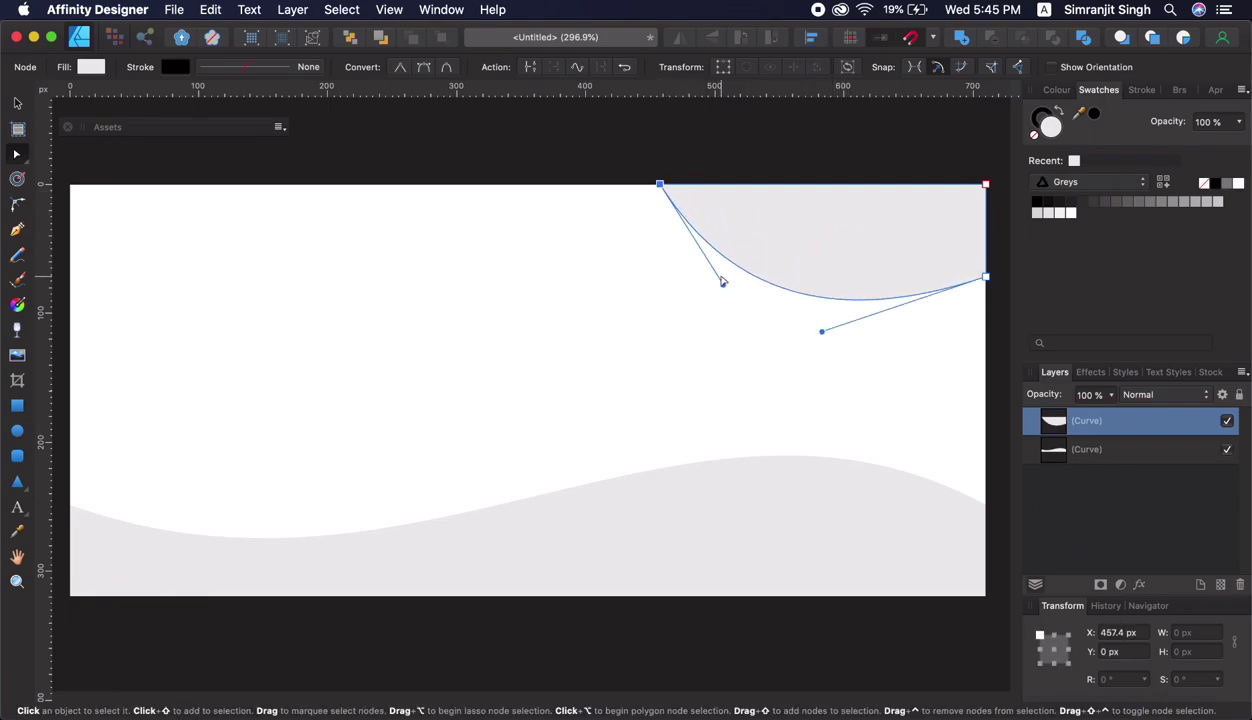
pyautogui.moveTo(722, 282); pyautogui.dragTo(839, 204)
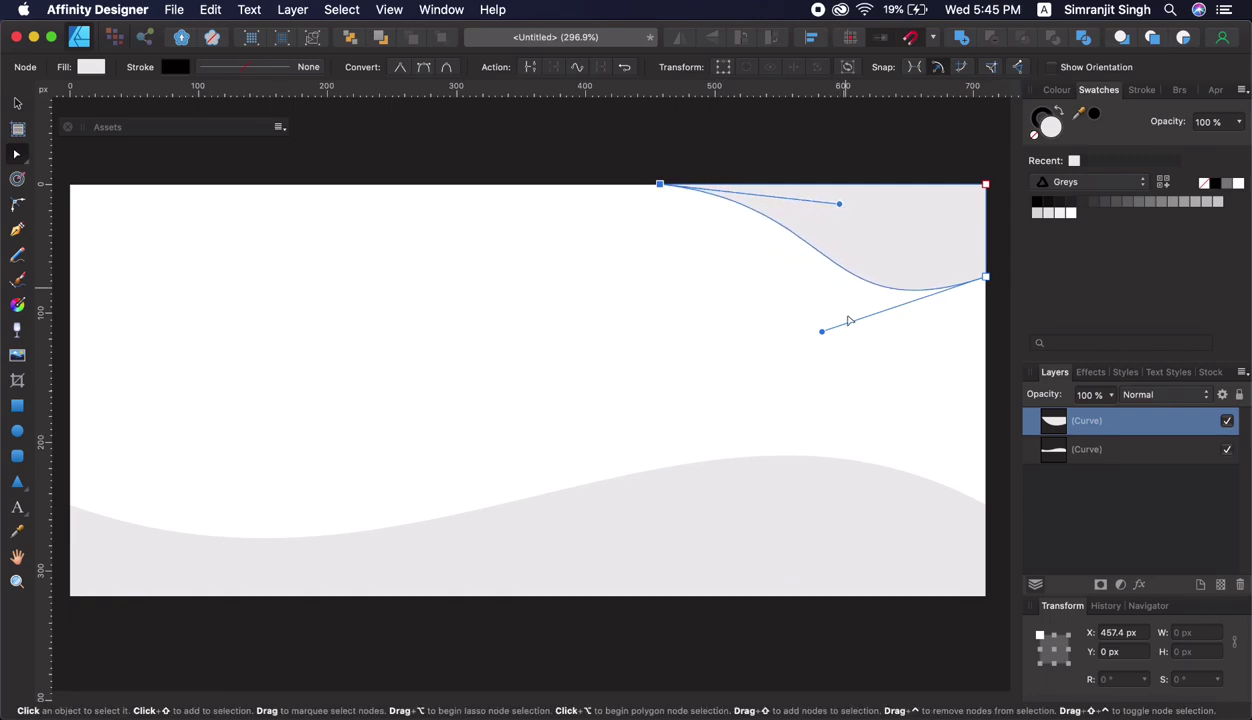
pyautogui.moveTo(822, 331)
pyautogui.mouseDown()
pyautogui.moveTo(901, 296)
pyautogui.moveTo(932, 307)
pyautogui.mouseUp()
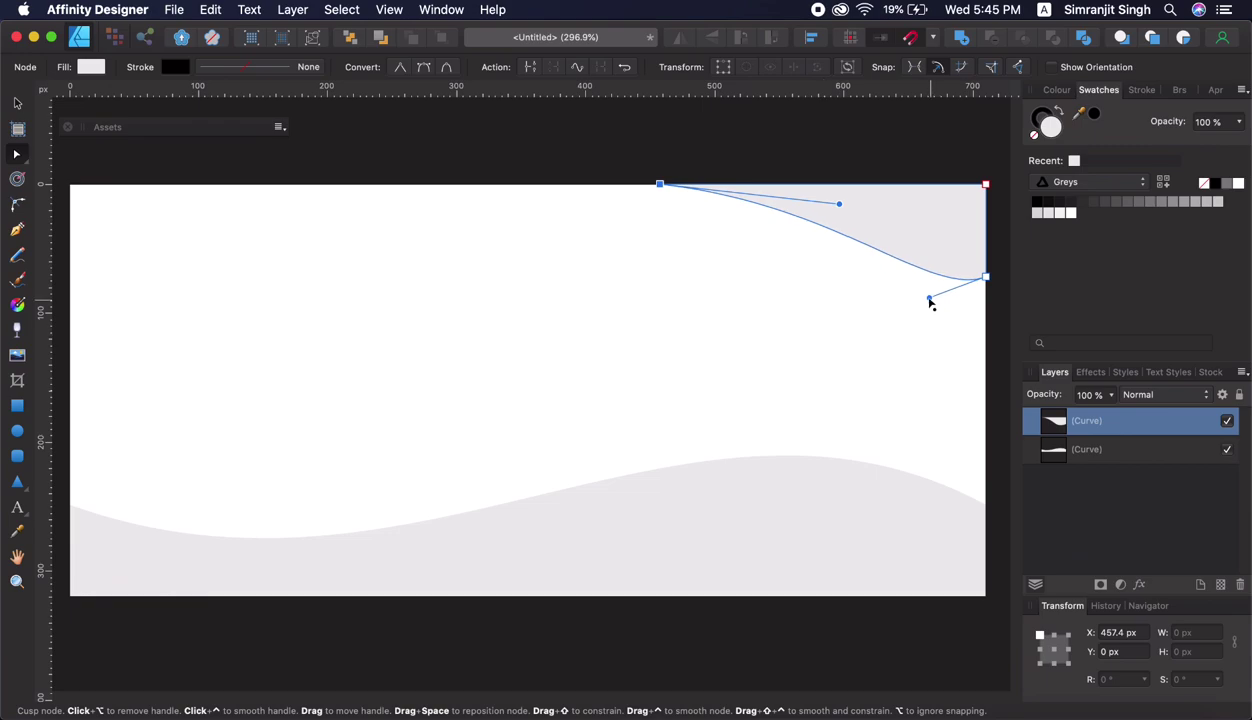
pyautogui.moveTo(840, 206); pyautogui.dragTo(888, 197)
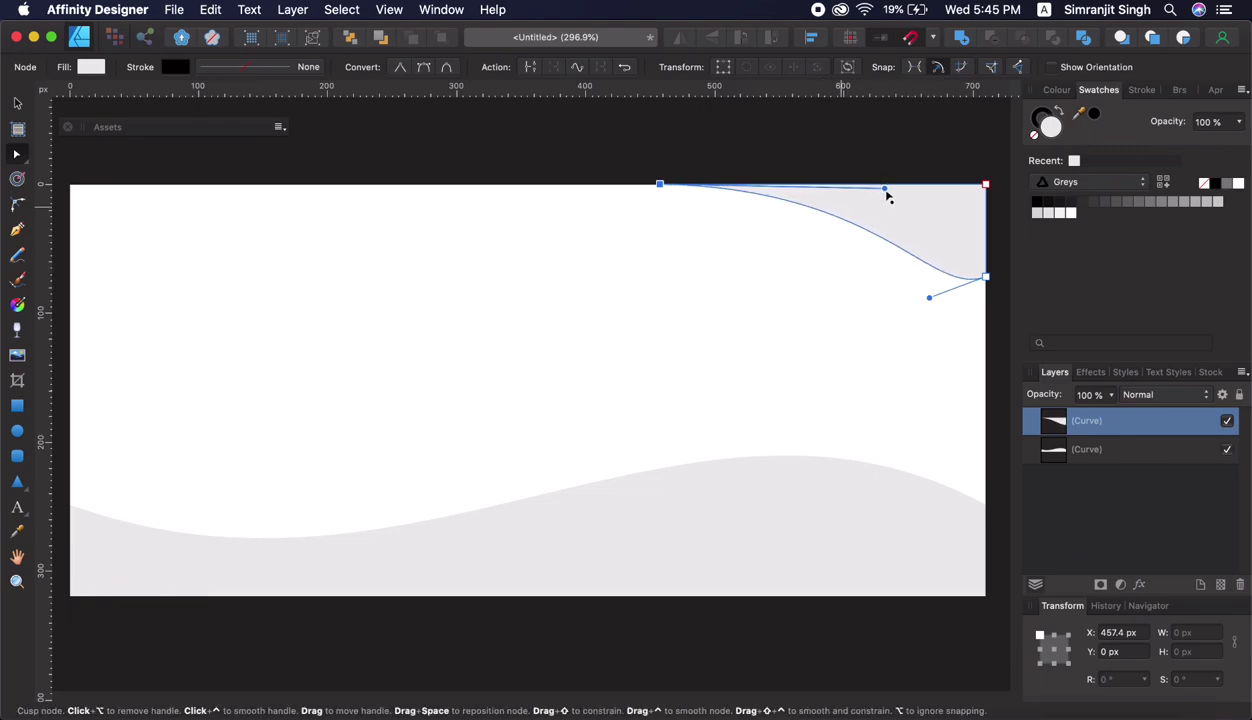
pyautogui.moveTo(931, 302)
pyautogui.mouseDown()
pyautogui.moveTo(870, 297)
pyautogui.moveTo(856, 283)
pyautogui.mouseUp()
pyautogui.moveTo(886, 192); pyautogui.dragTo(862, 206)
pyautogui.click(732, 299)
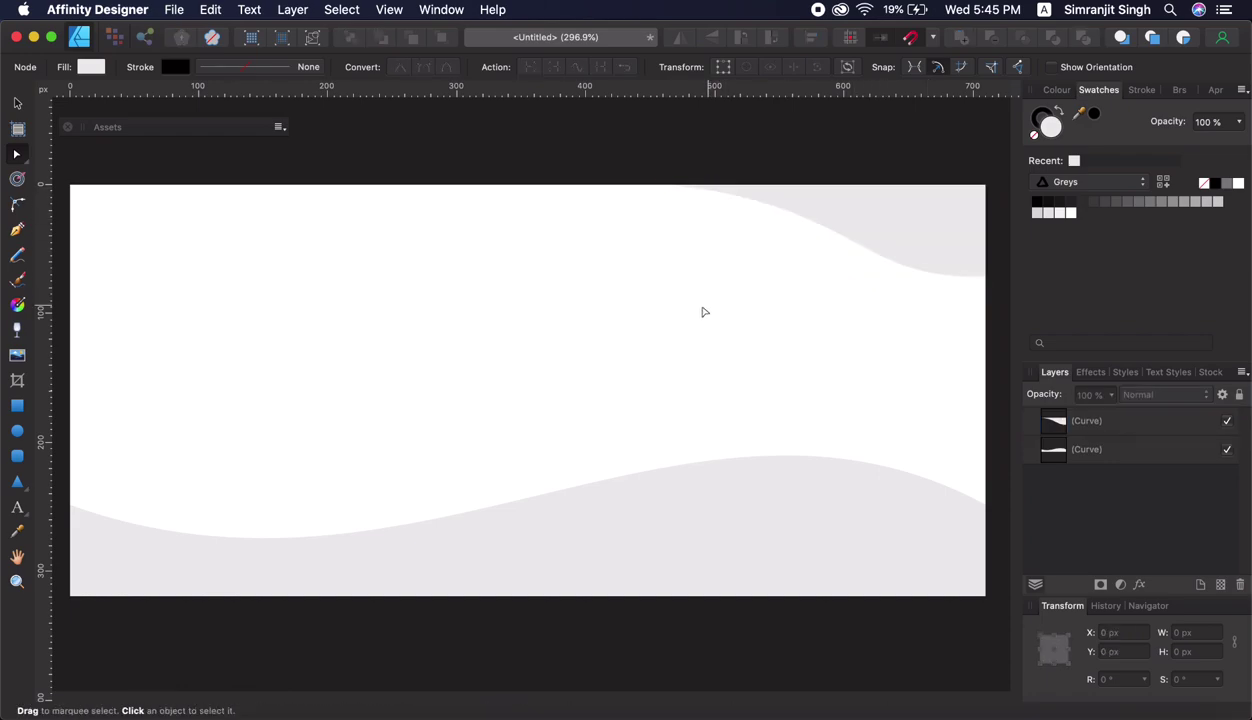
# Step: Draw a closed curved shape in the top-left corner with the Pen Tool
pyautogui.click(18, 232)
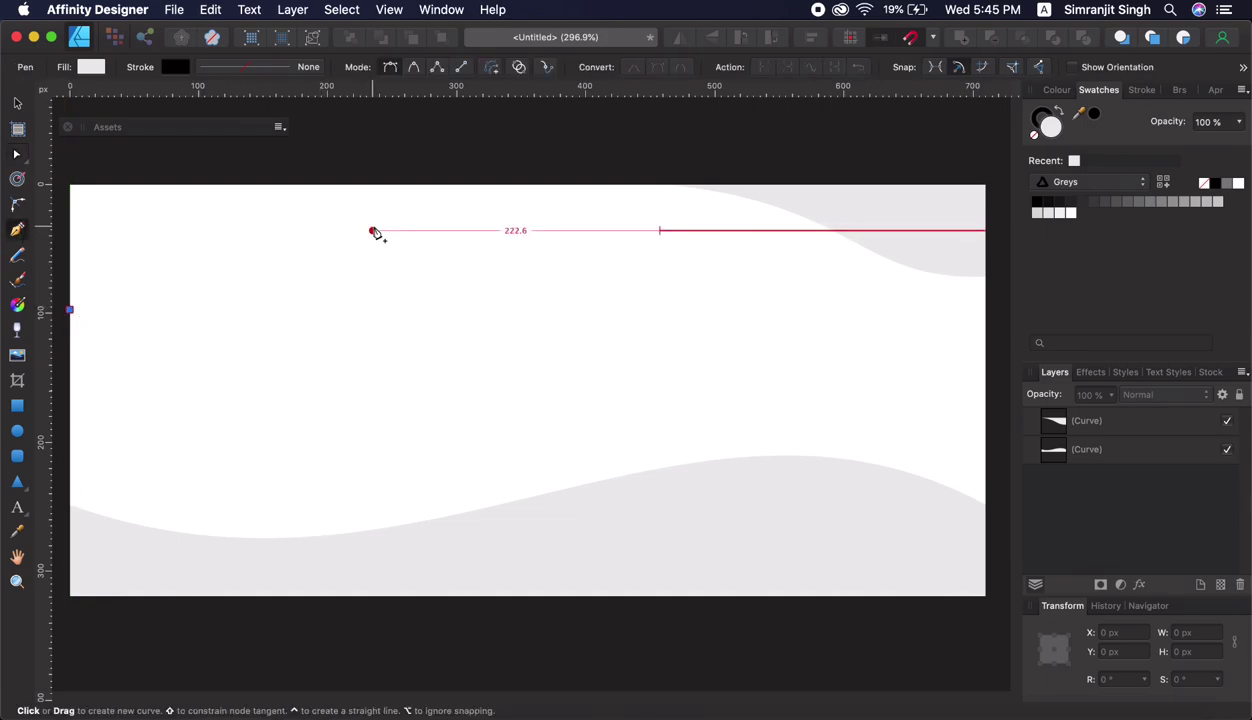
pyautogui.moveTo(425, 184); pyautogui.dragTo(617, 178)
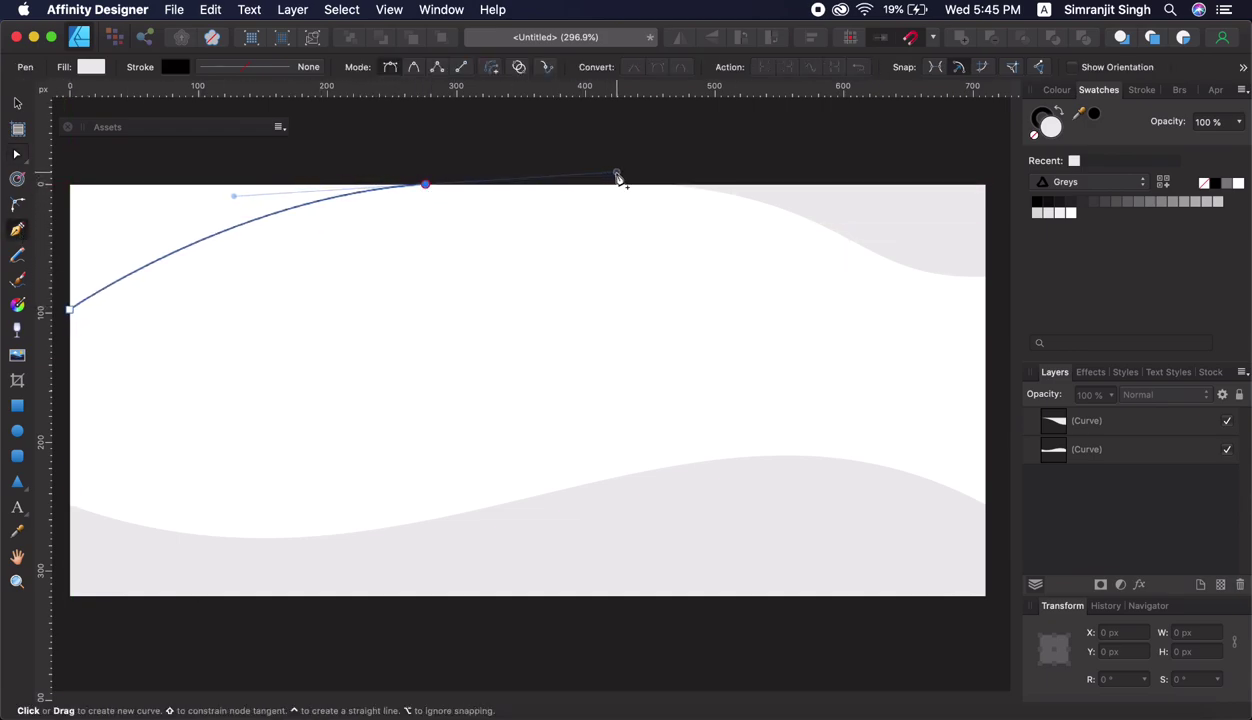
pyautogui.click(425, 184)
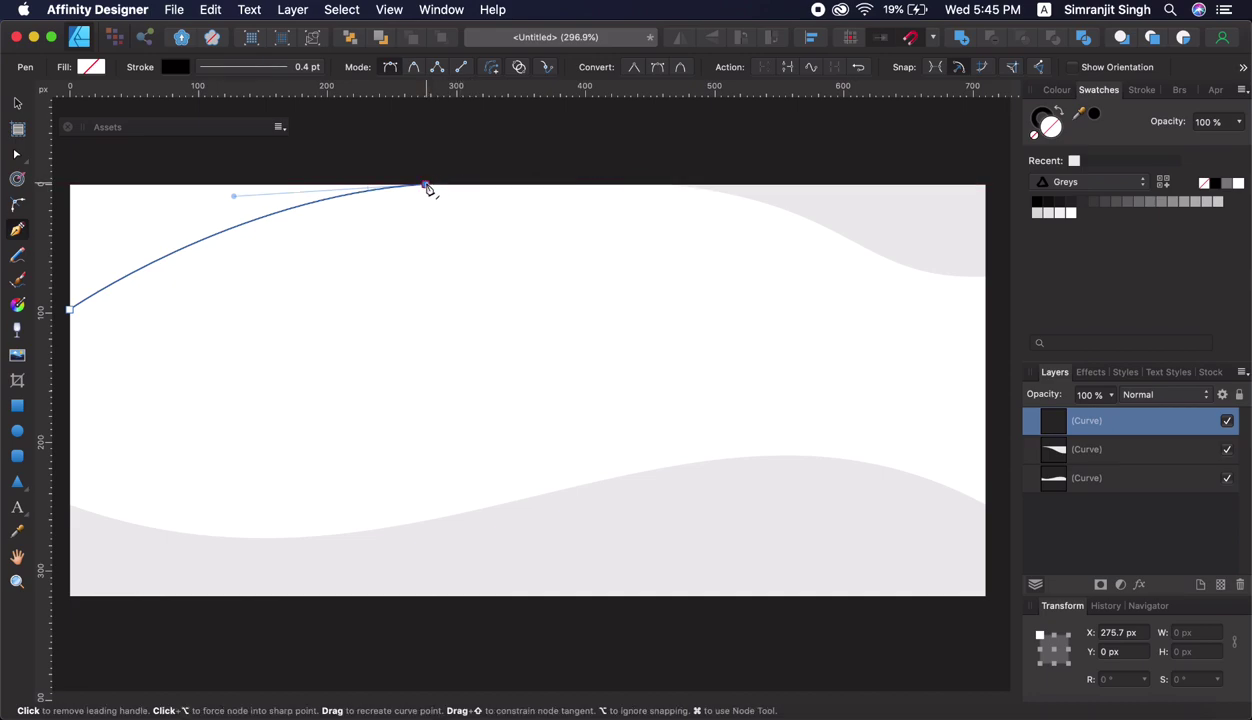
pyautogui.click(69, 184)
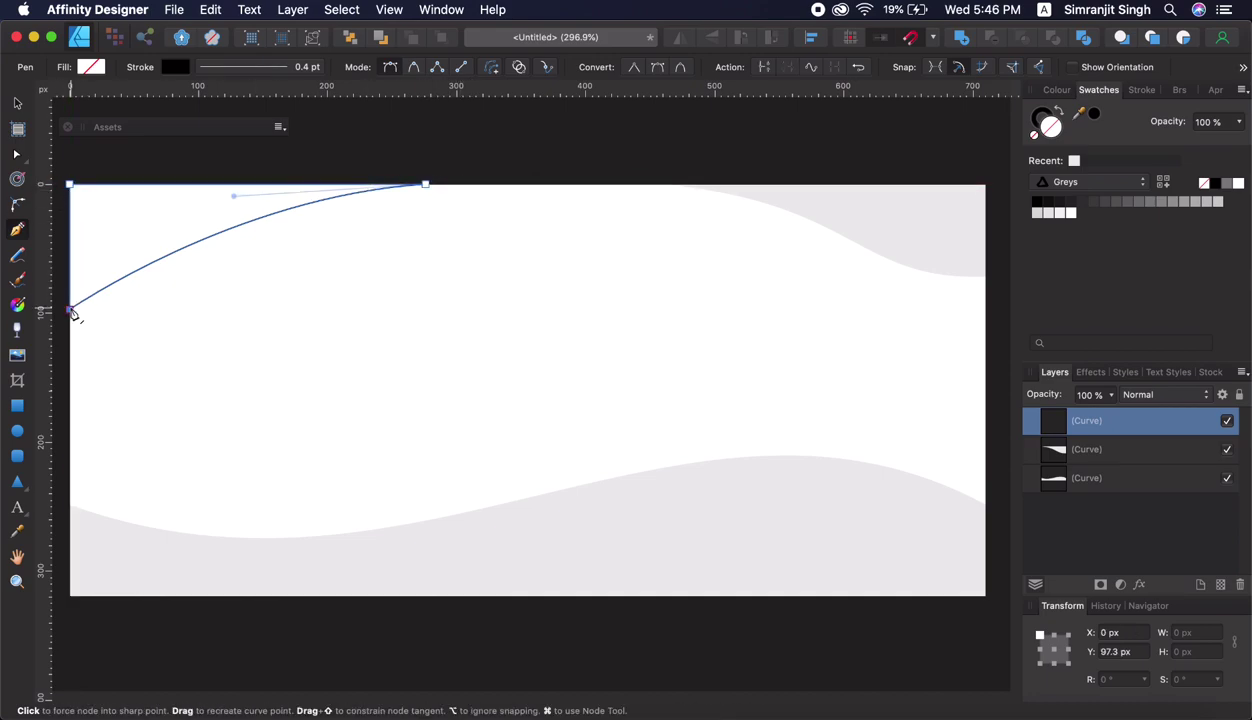
# Step: Swap fill and stroke so the corner shape has a light grey fill and no outline
pyautogui.click(24, 104)
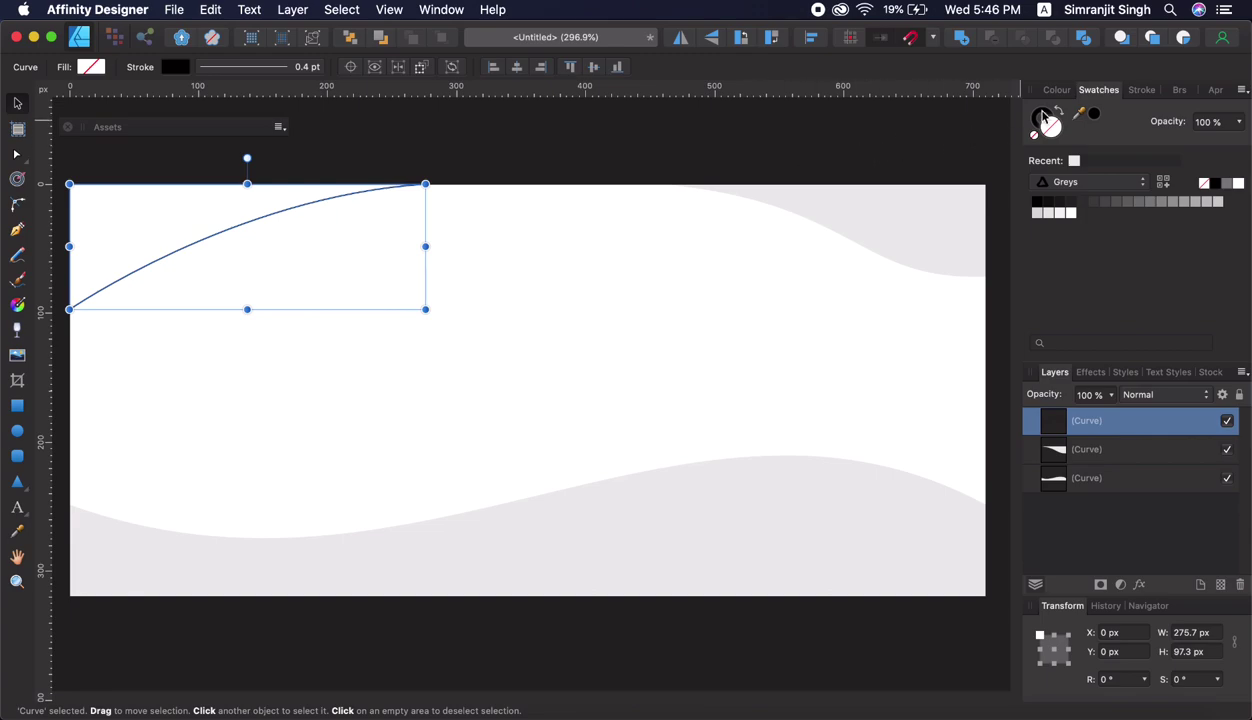
pyautogui.click(1059, 114)
pyautogui.click(1213, 203)
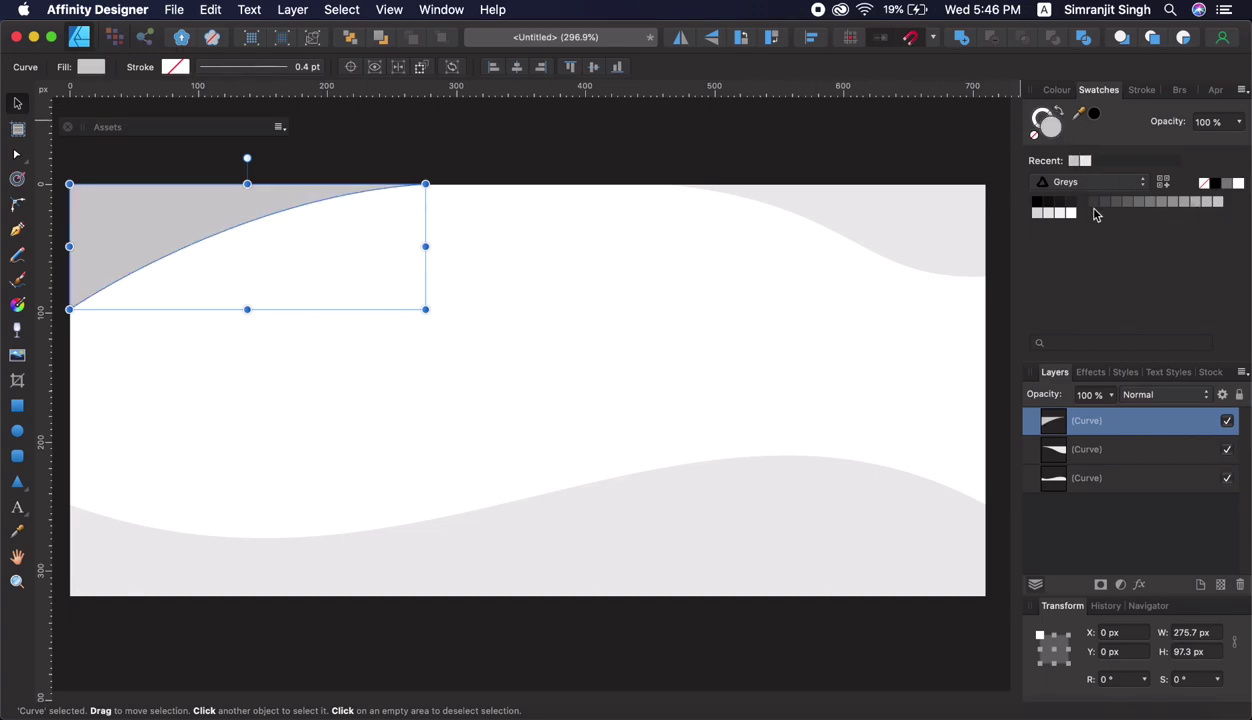
pyautogui.click(1040, 215)
pyautogui.click(580, 347)
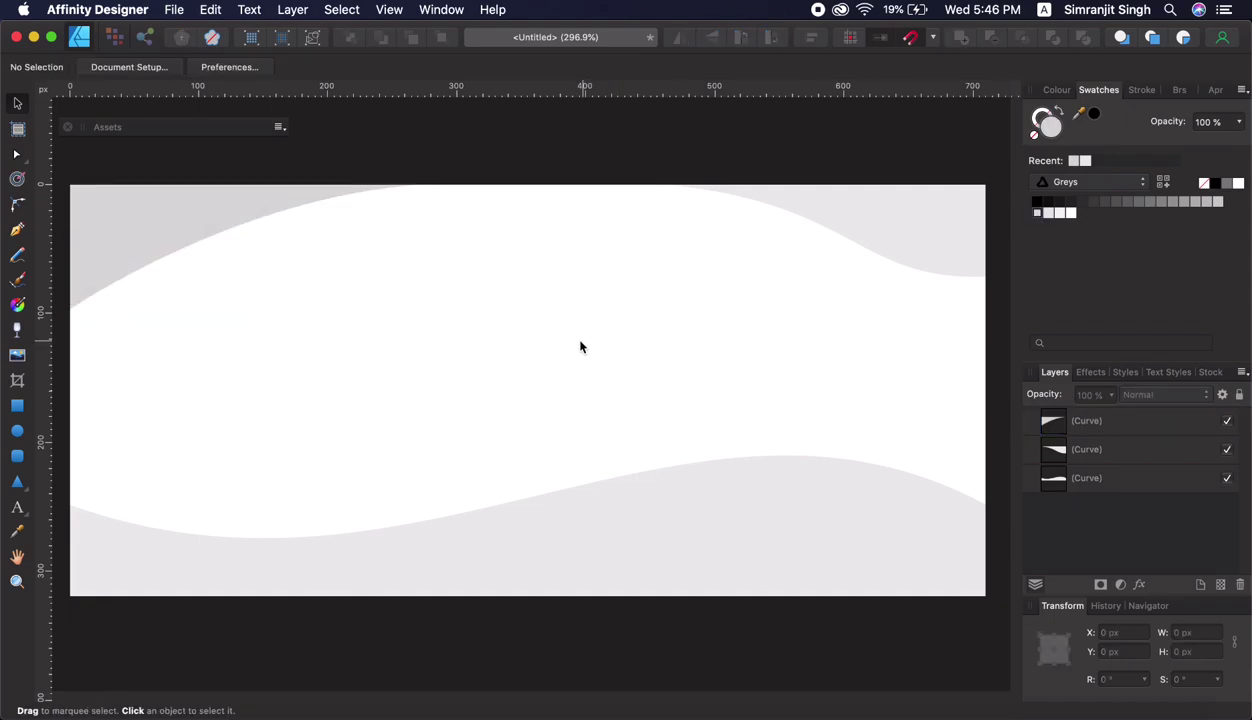
# Step: Refine the top-left shape's curve near its bottom-left node and along the top edge
pyautogui.click(121, 261)
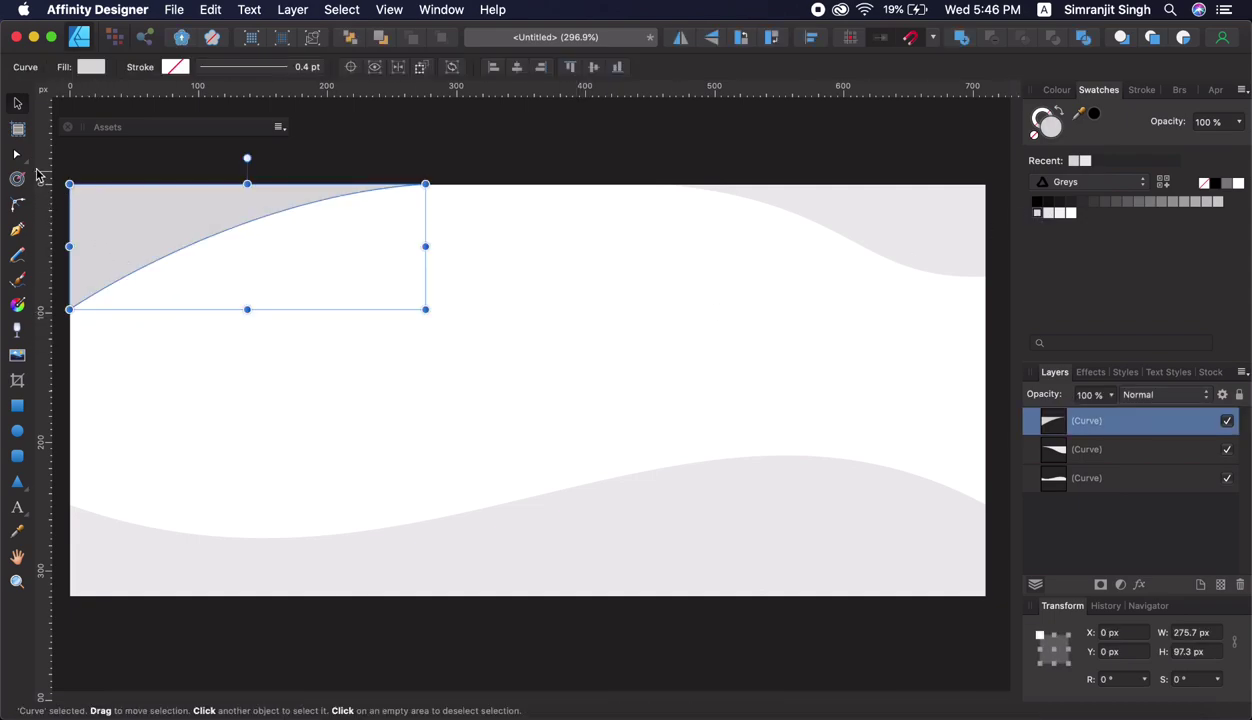
pyautogui.click(18, 155)
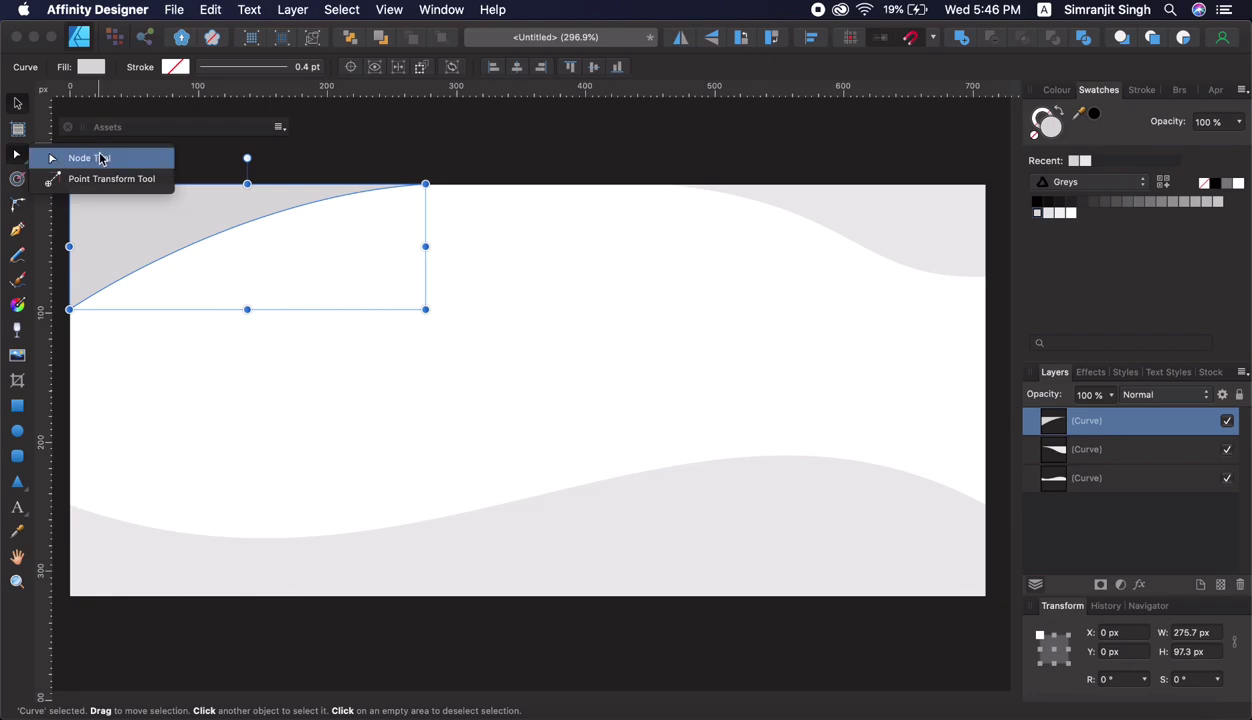
pyautogui.click(92, 158)
pyautogui.click(69, 309)
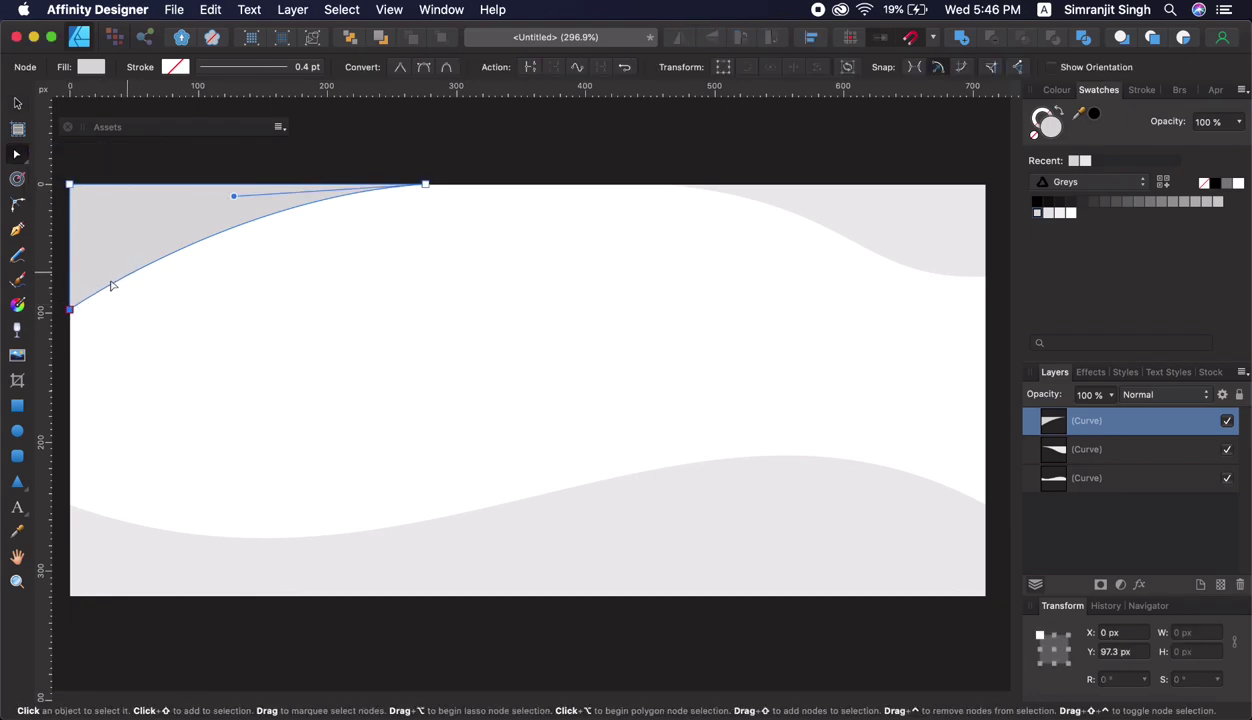
pyautogui.moveTo(84, 300); pyautogui.dragTo(93, 258)
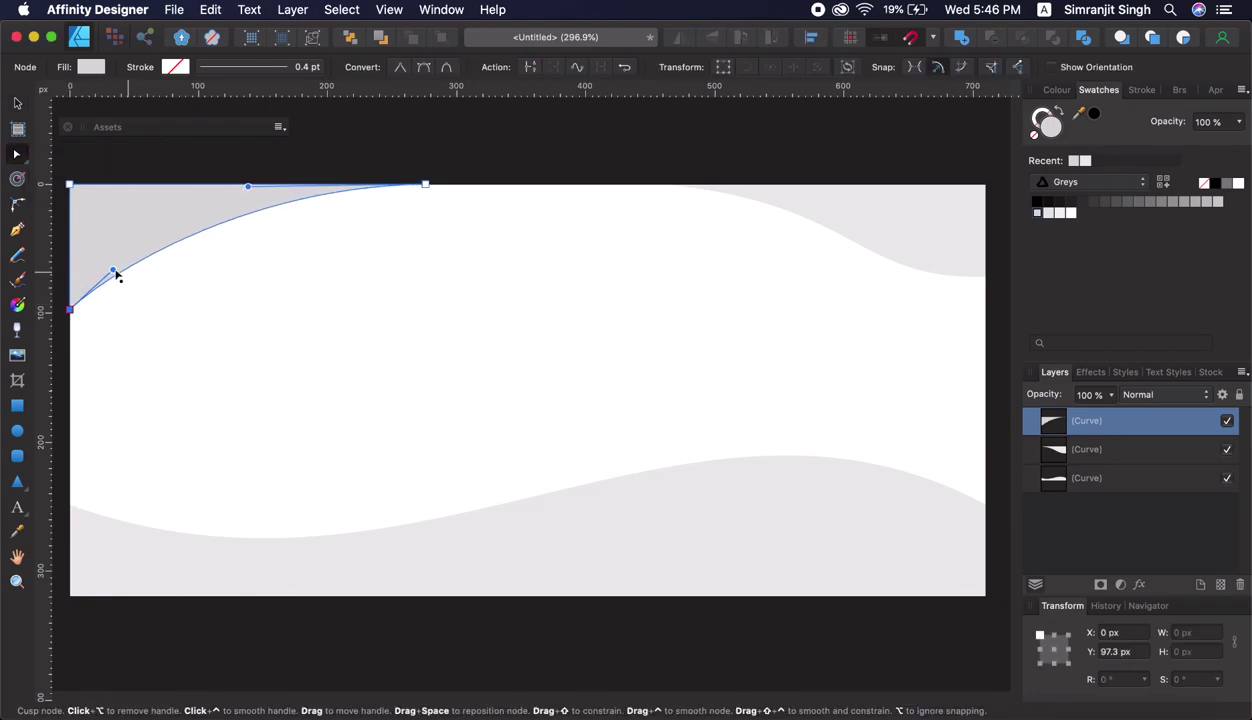
pyautogui.moveTo(248, 186)
pyautogui.mouseDown()
pyautogui.moveTo(188, 185)
pyautogui.moveTo(220, 184)
pyautogui.mouseUp()
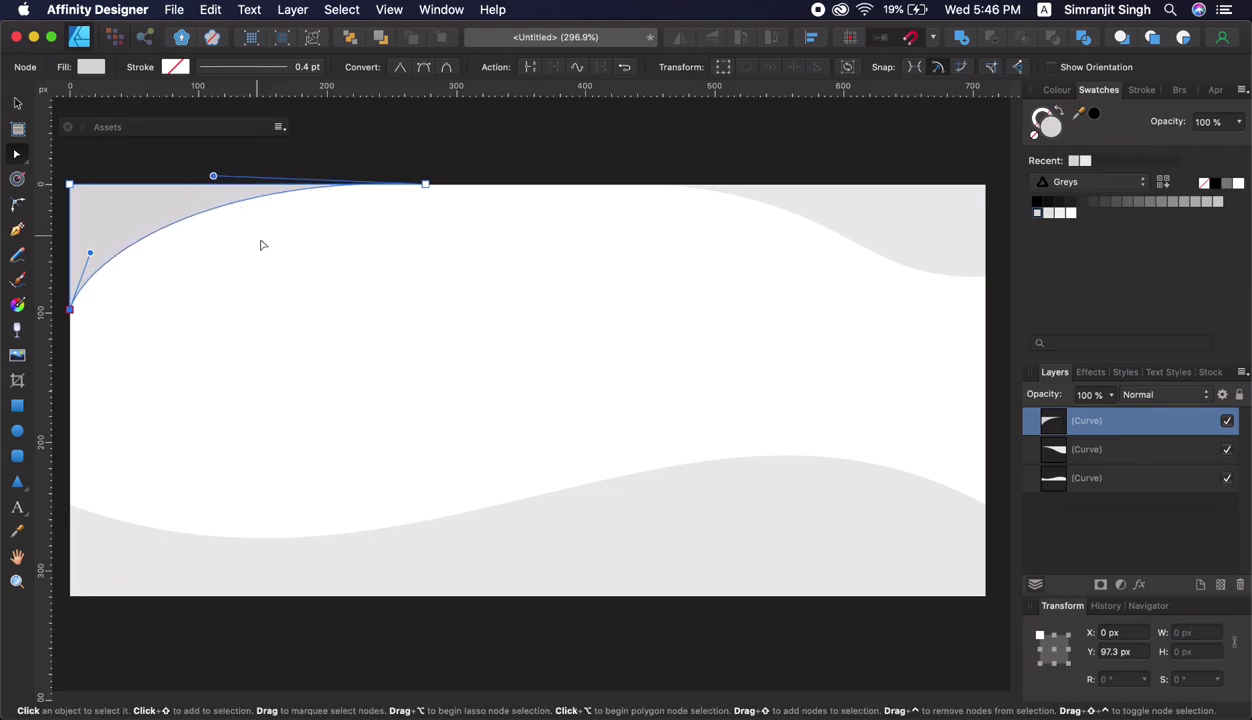
pyautogui.click(275, 250)
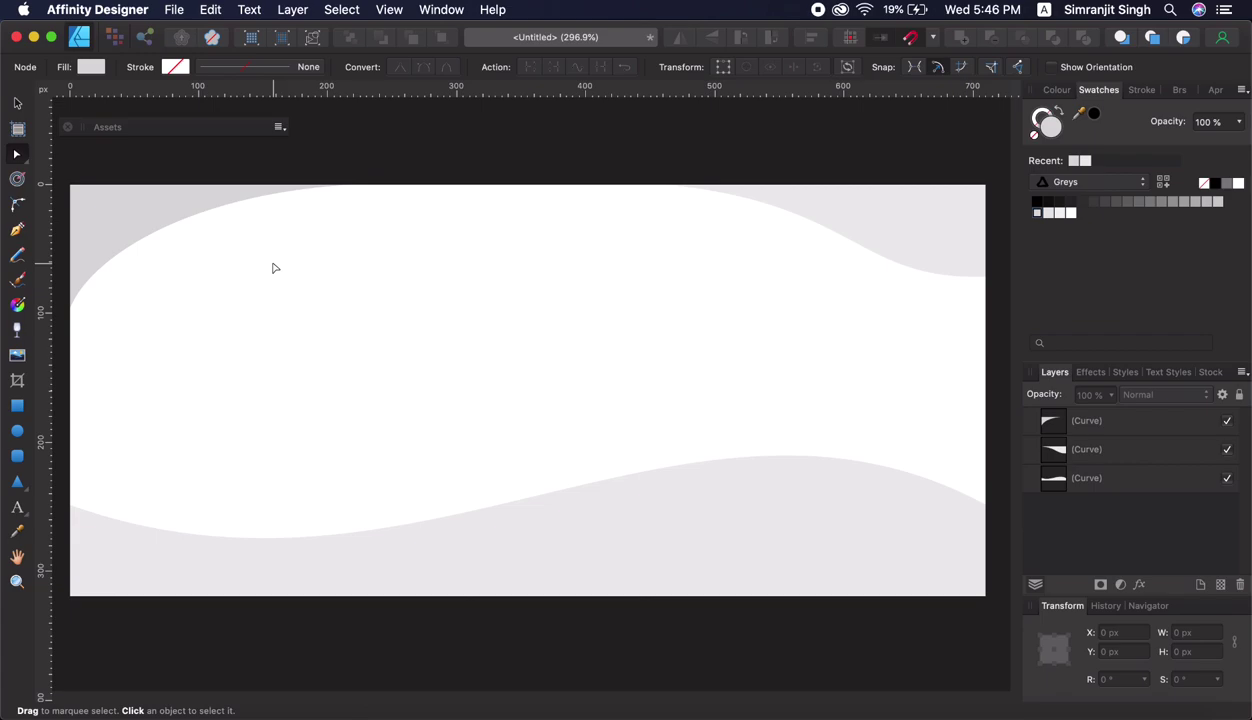
# Step: Switch the Swatches panel to the Colours palette at Medium appearance
pyautogui.click(92, 226)
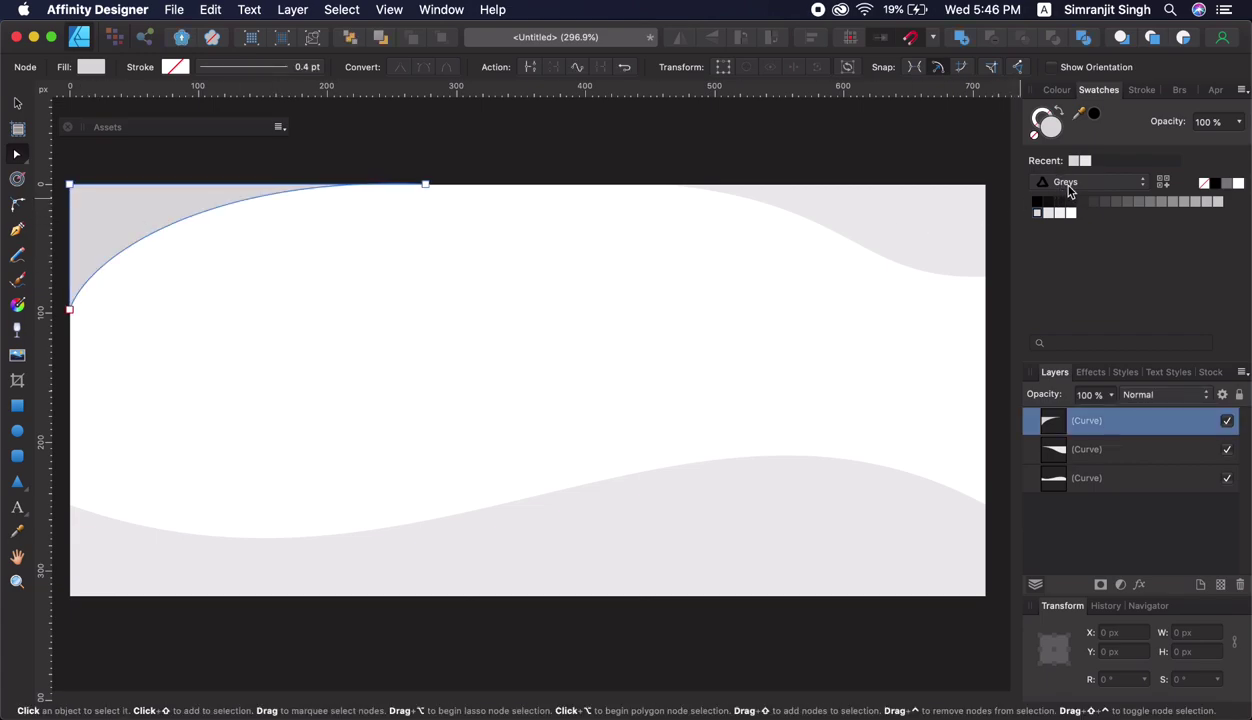
pyautogui.click(1077, 184)
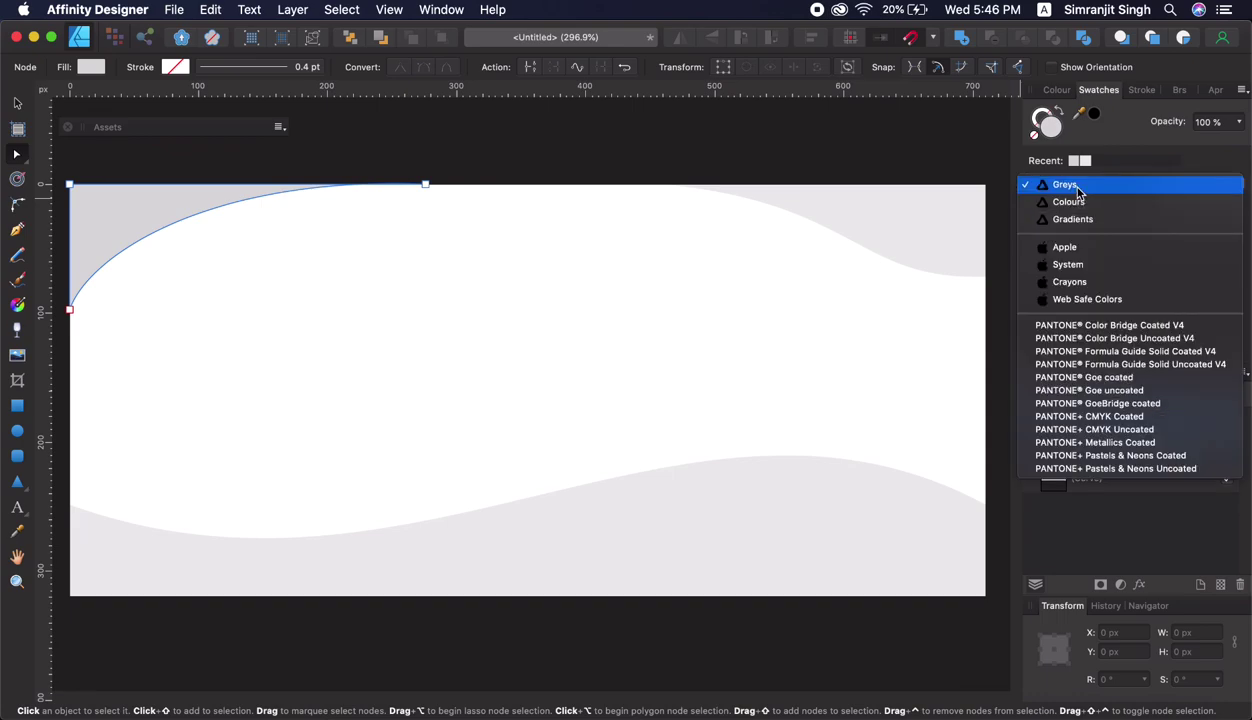
pyautogui.click(1077, 202)
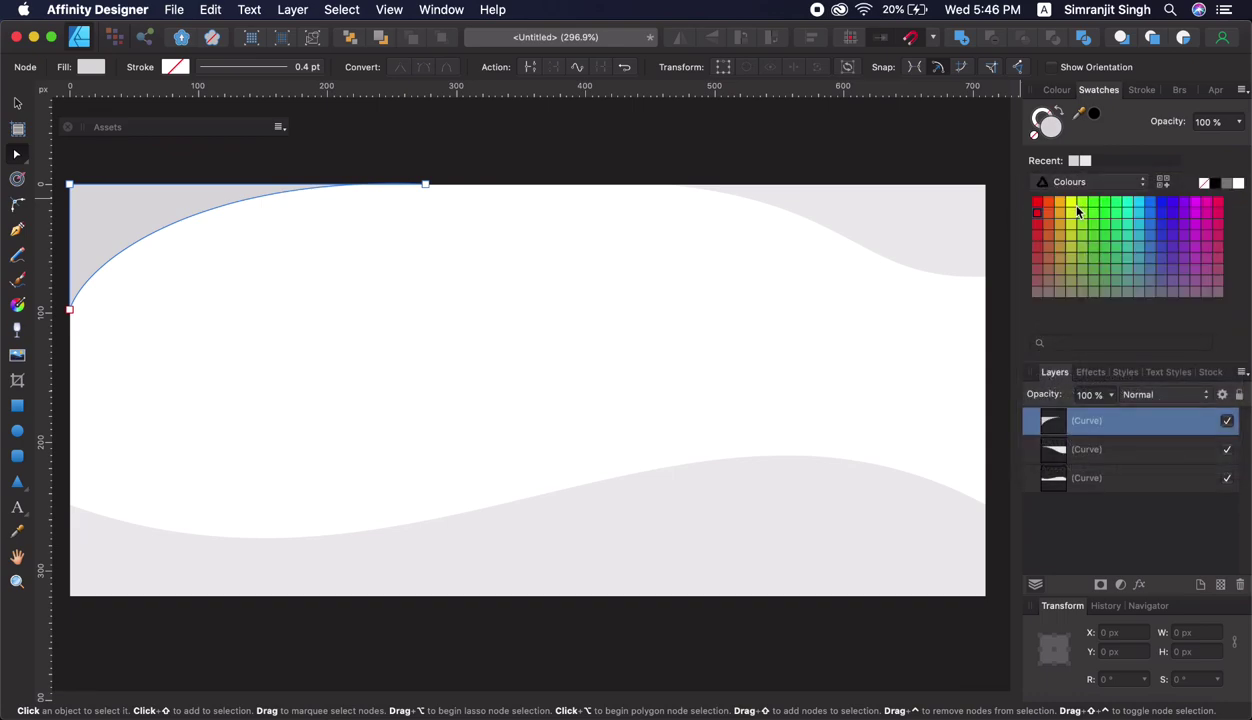
pyautogui.click(1242, 91)
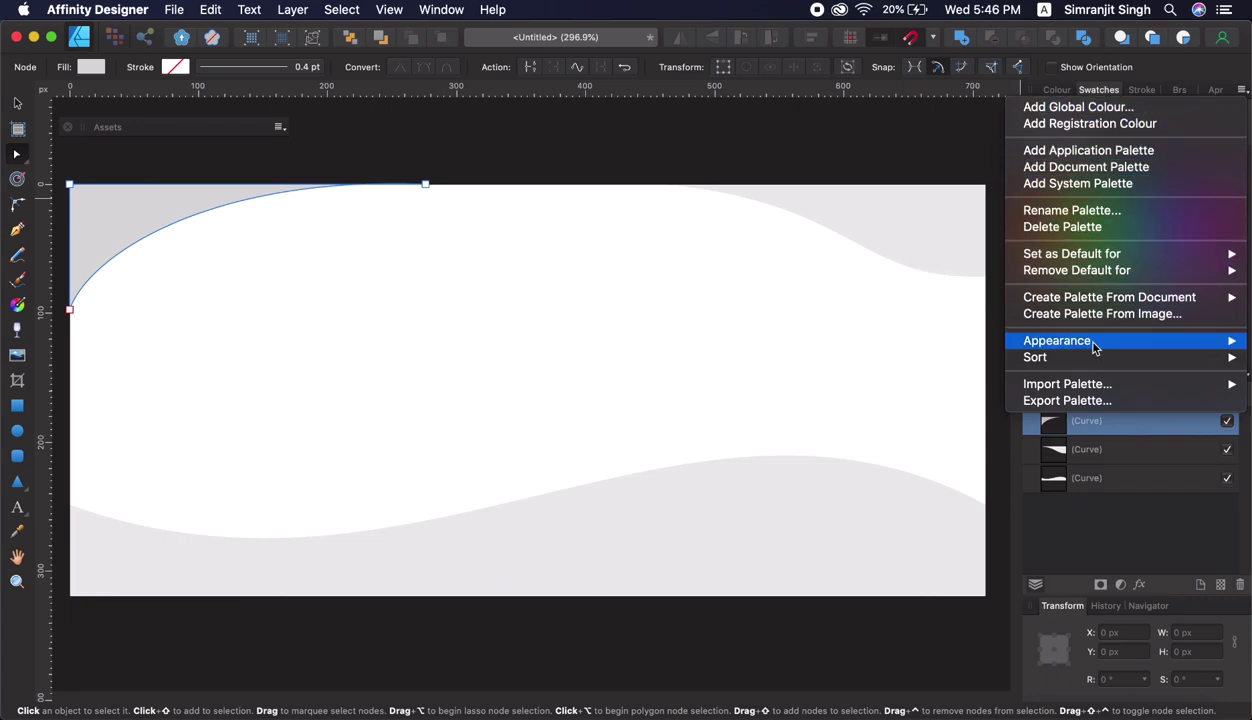
pyautogui.moveTo(1057, 340)
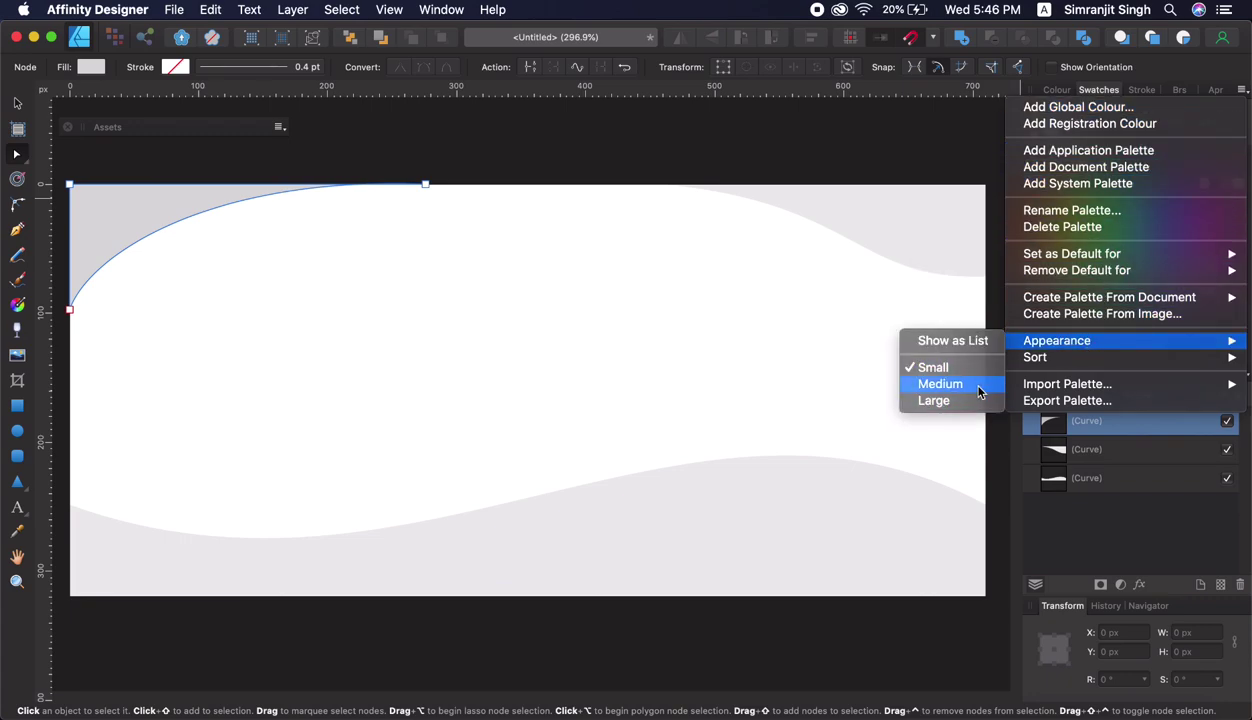
pyautogui.click(950, 384)
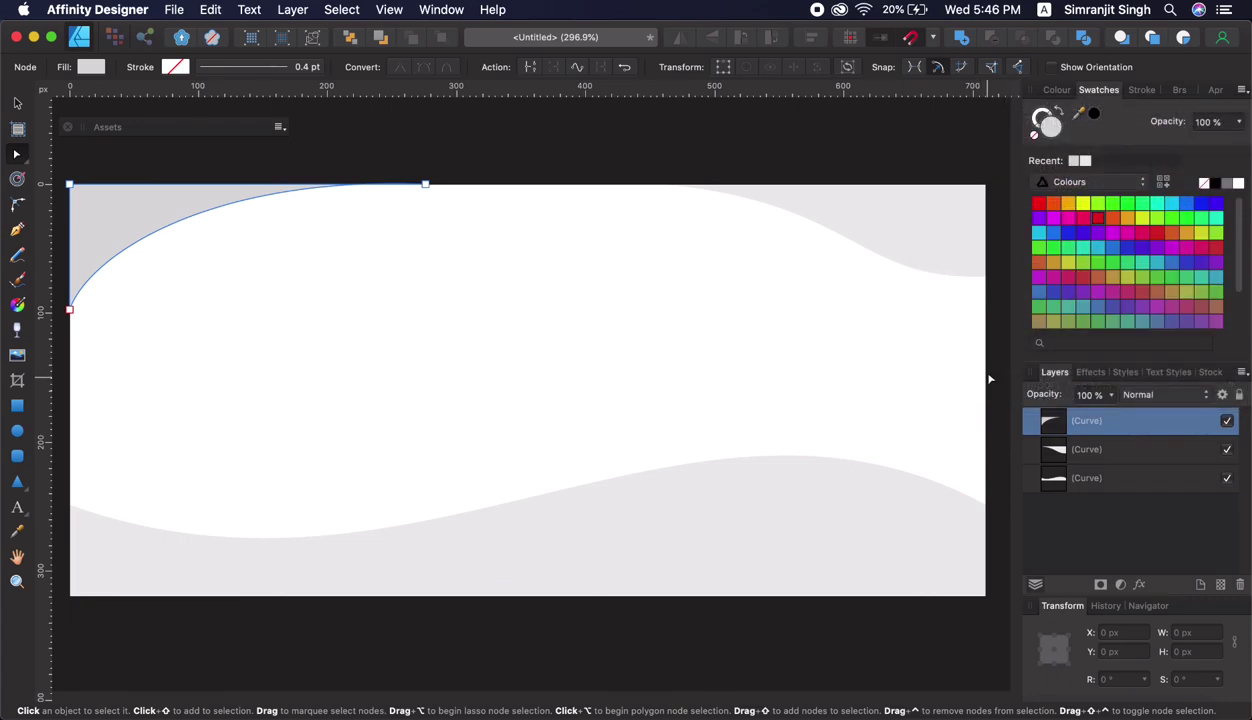
# Step: Fill the top-left and bottom waves blue and the top-right wave cyan
pyautogui.click(1114, 264)
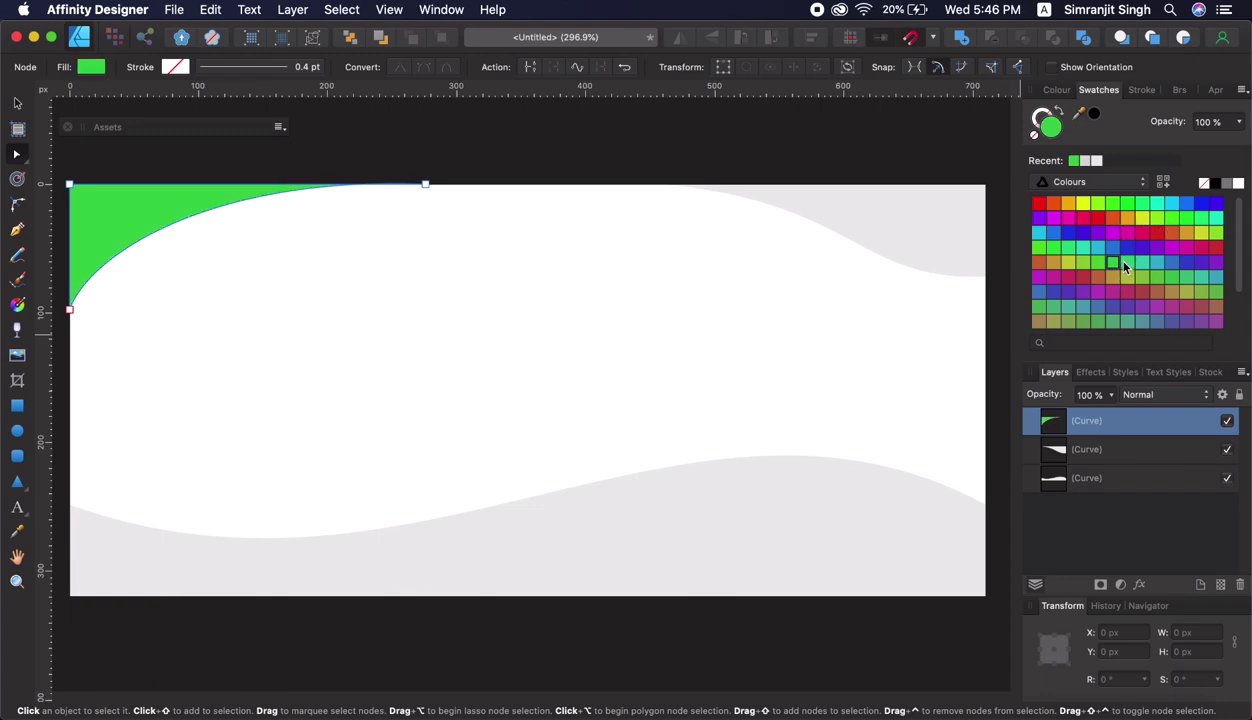
pyautogui.click(1185, 205)
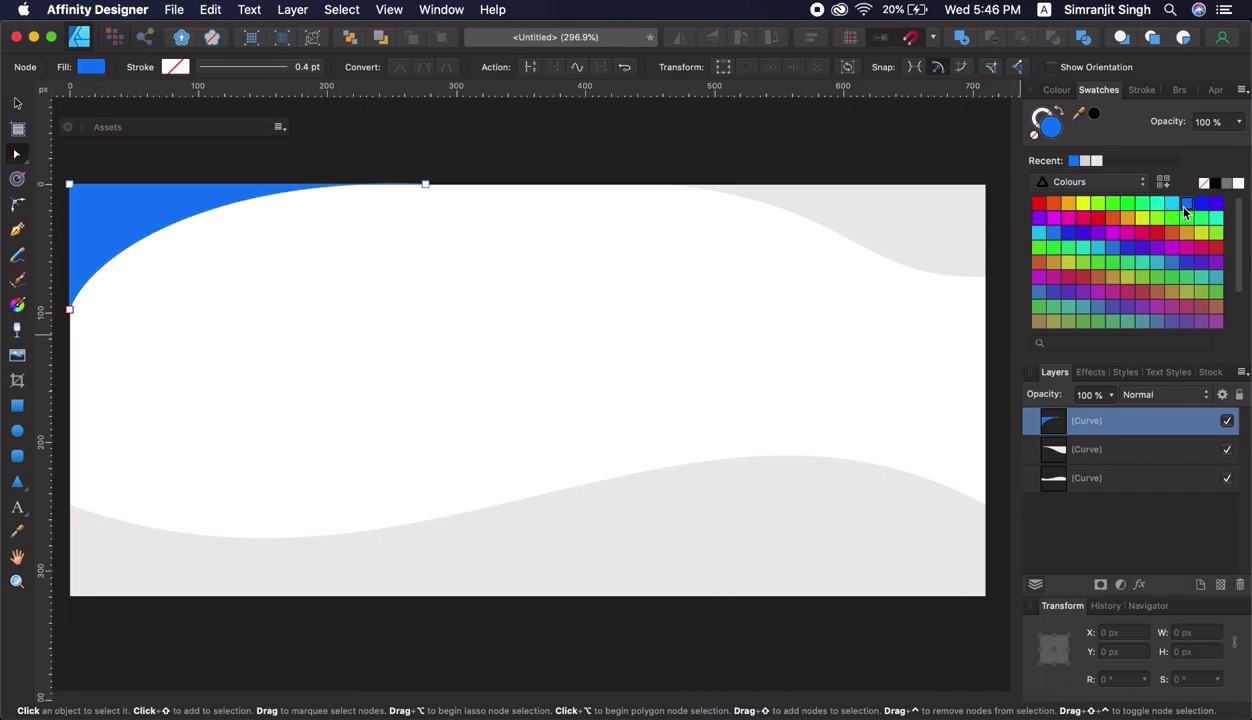
pyautogui.click(866, 488)
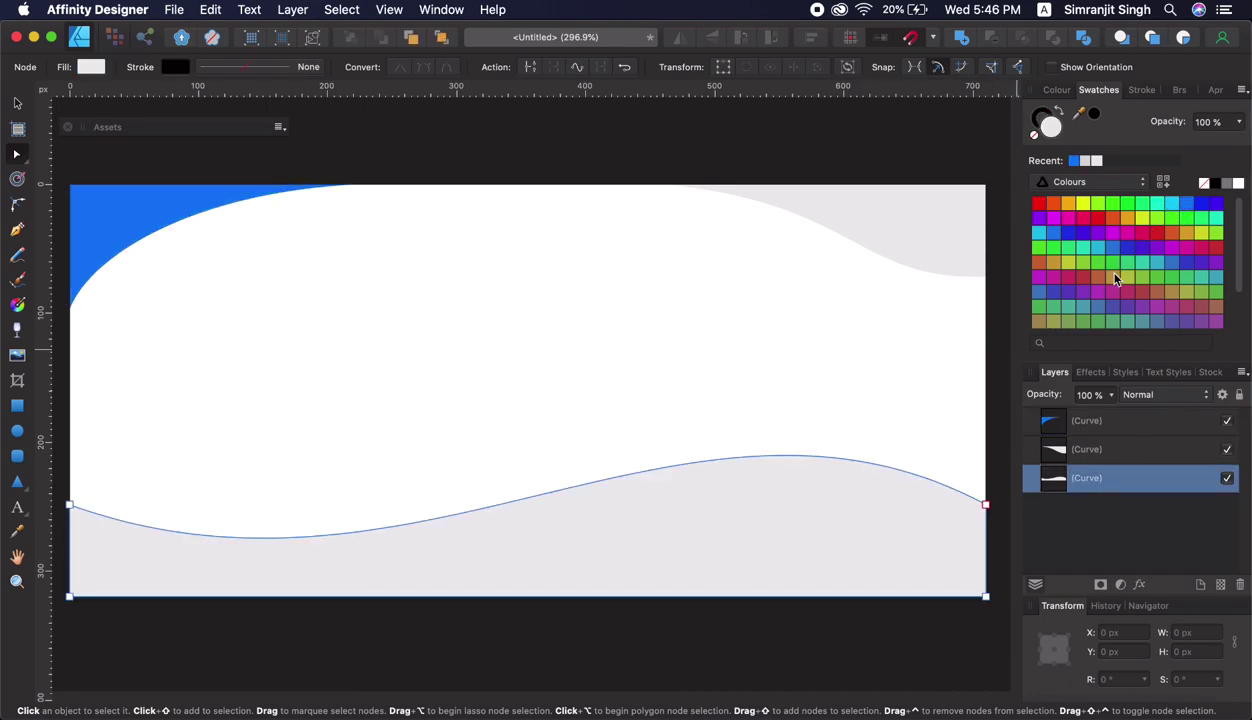
pyautogui.click(1174, 205)
pyautogui.click(1186, 206)
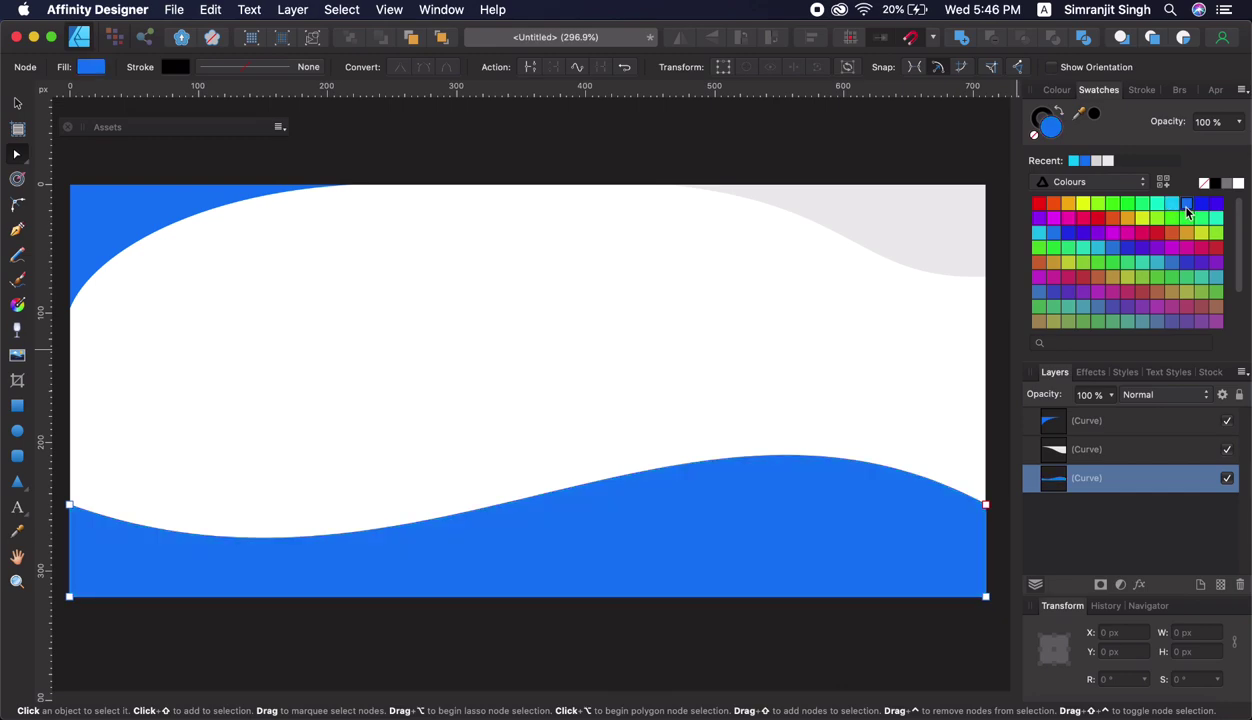
pyautogui.click(997, 242)
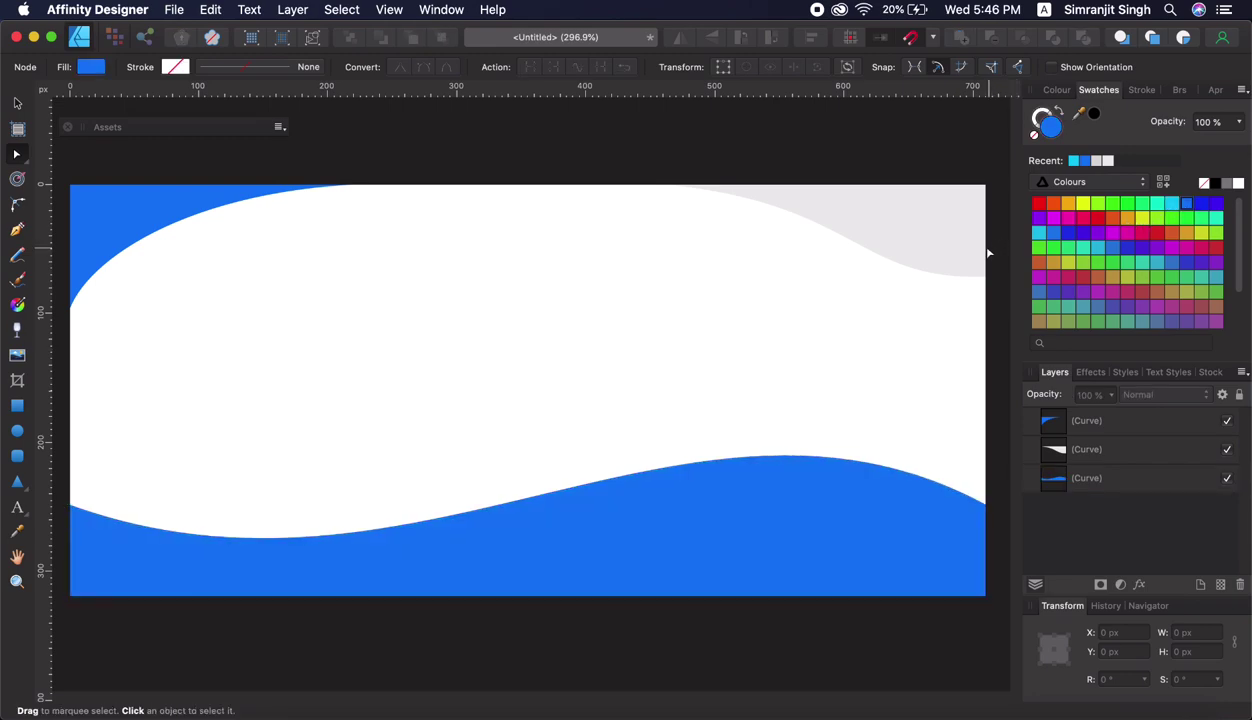
pyautogui.click(1174, 206)
pyautogui.click(715, 324)
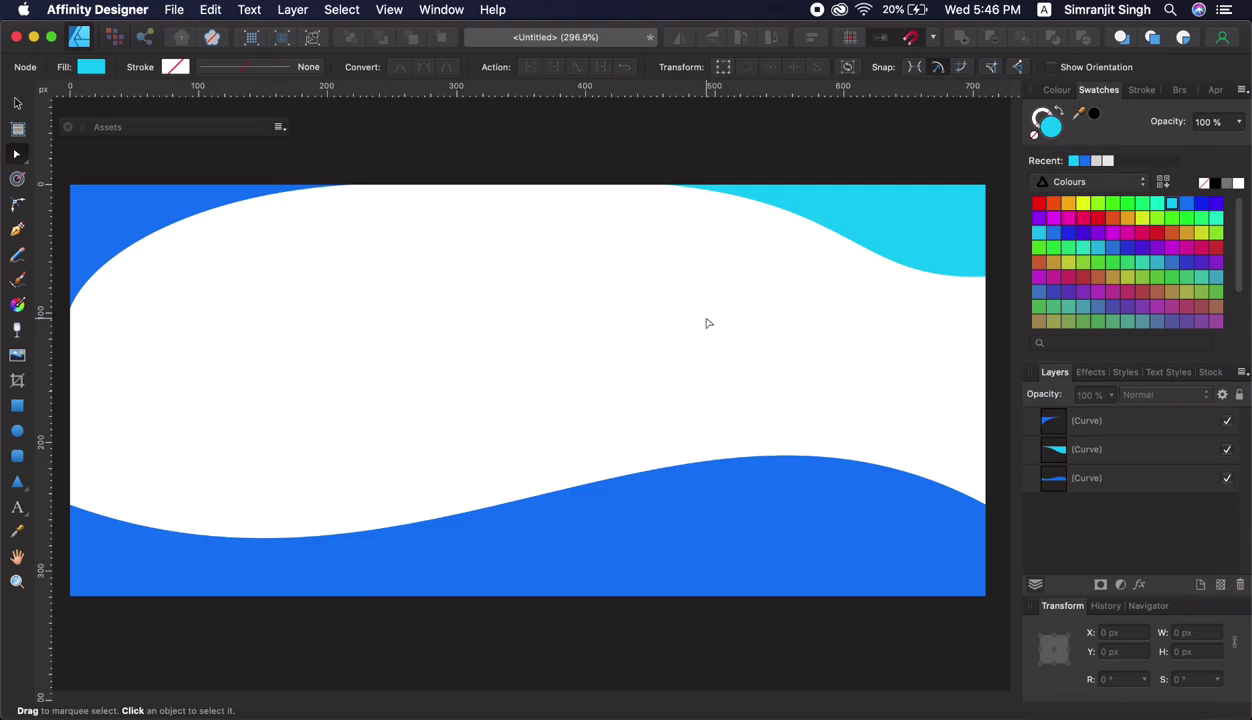
# Step: Reshape the cyan top-right wave's S-curve by dragging its Bézier handles
pyautogui.click(917, 258)
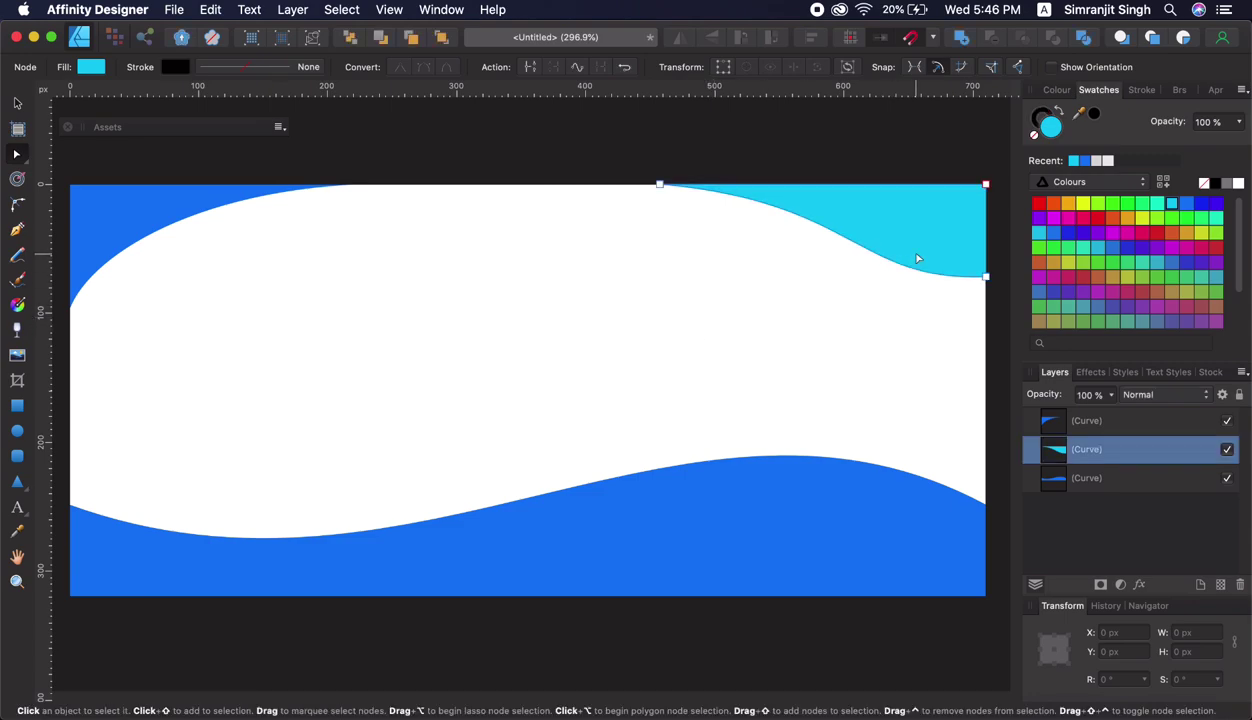
pyautogui.click(984, 275)
pyautogui.moveTo(855, 203); pyautogui.dragTo(716, 272)
pyautogui.moveTo(856, 281)
pyautogui.mouseDown()
pyautogui.moveTo(818, 204)
pyautogui.moveTo(870, 191)
pyautogui.mouseUp()
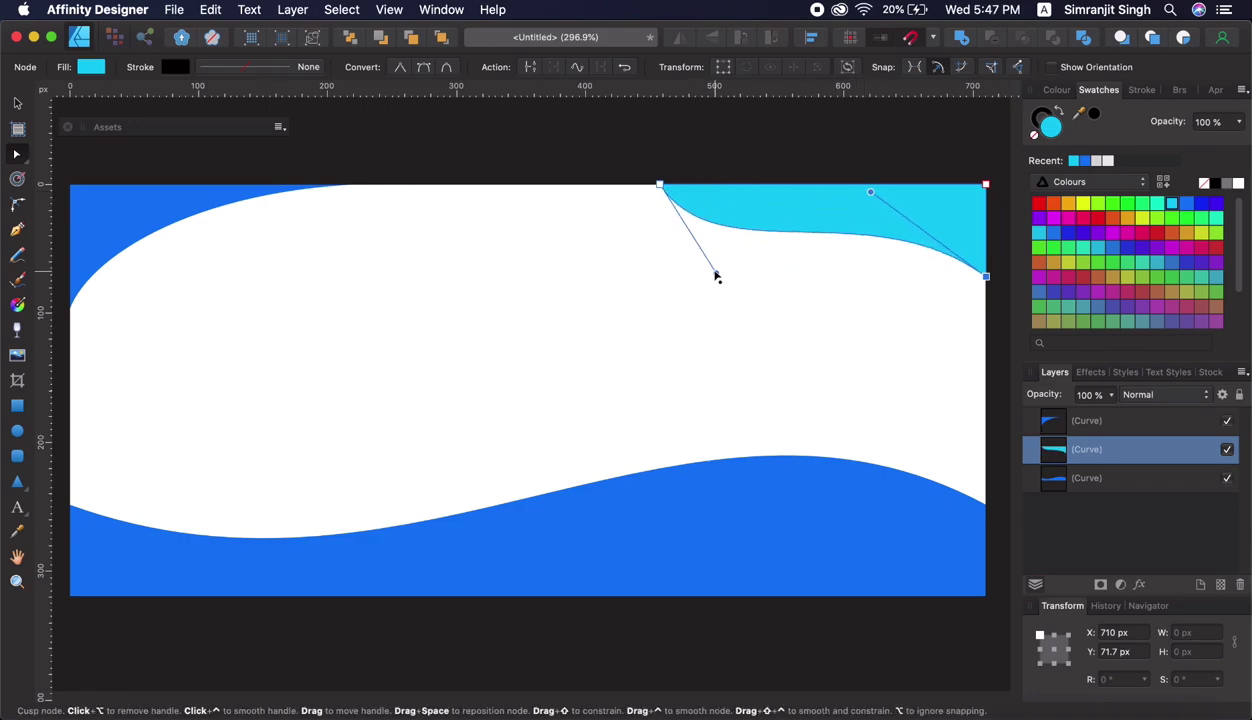
pyautogui.moveTo(716, 276)
pyautogui.mouseDown()
pyautogui.moveTo(792, 257)
pyautogui.moveTo(797, 244)
pyautogui.mouseUp()
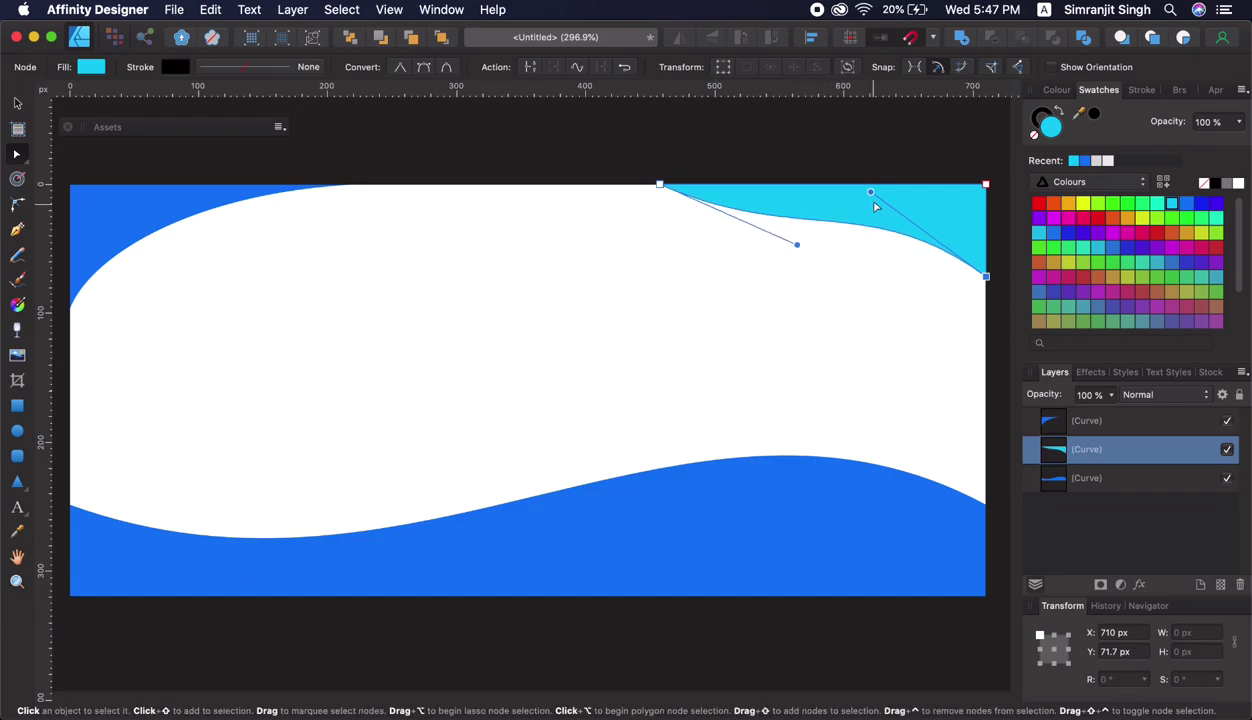
pyautogui.moveTo(870, 192); pyautogui.dragTo(904, 174)
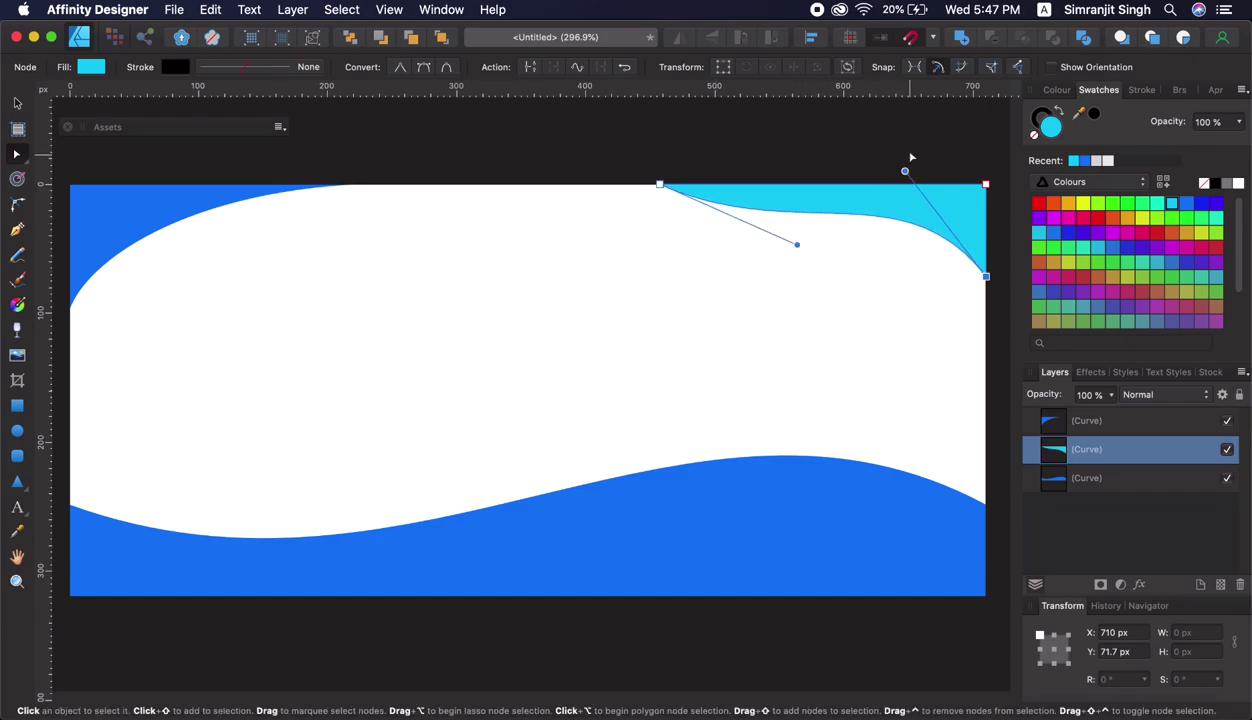
pyautogui.click(969, 155)
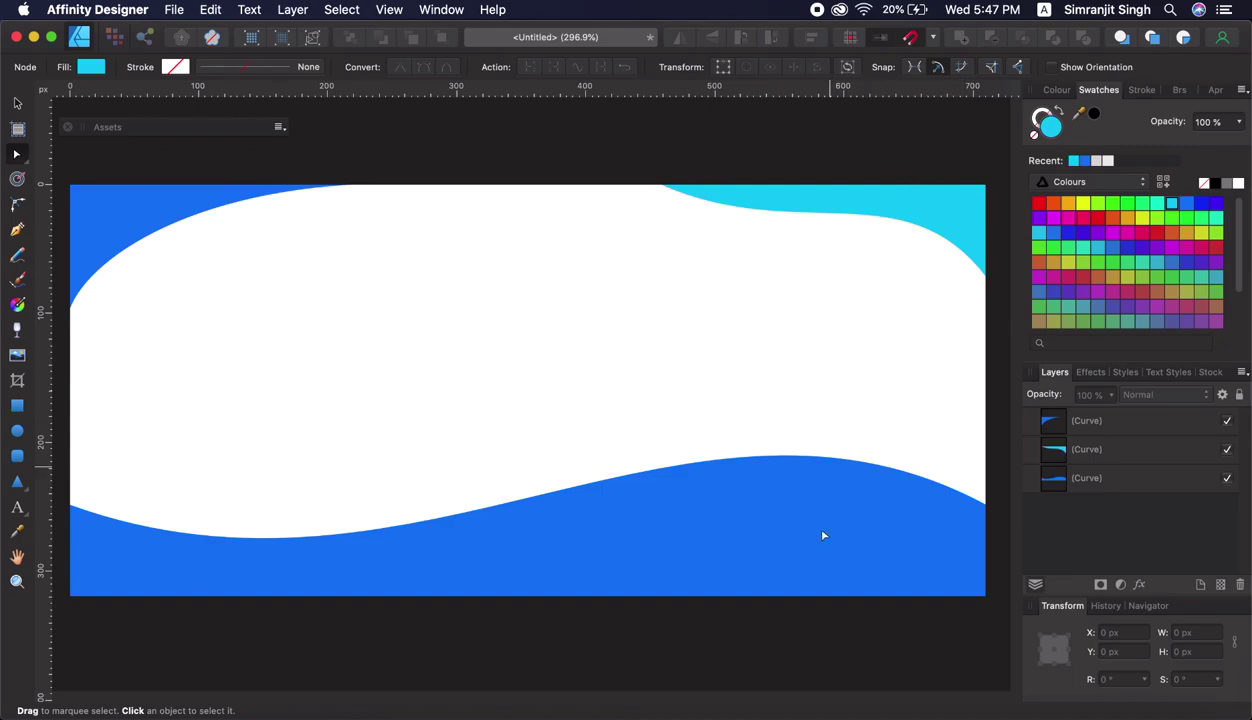
pyautogui.click(815, 563)
# Step: Duplicate the bottom blue wave and colour the lower copy cyan
pyautogui.rightClick(1069, 487)
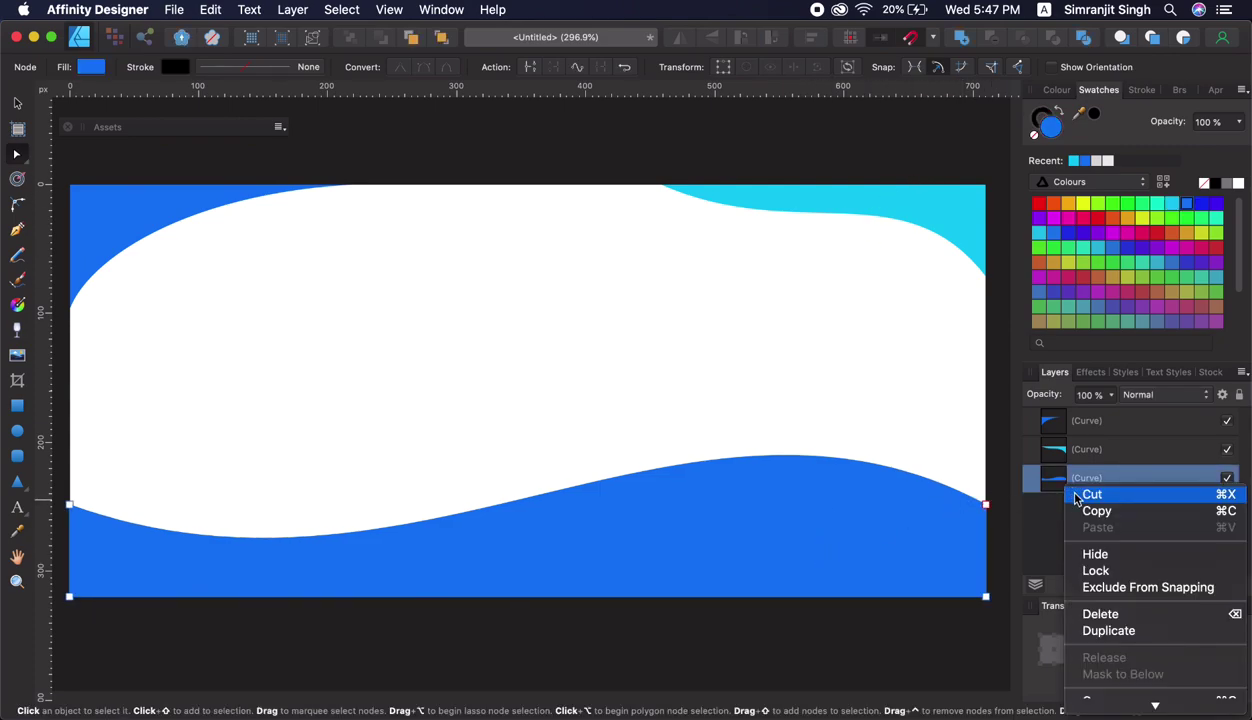
pyautogui.click(1092, 628)
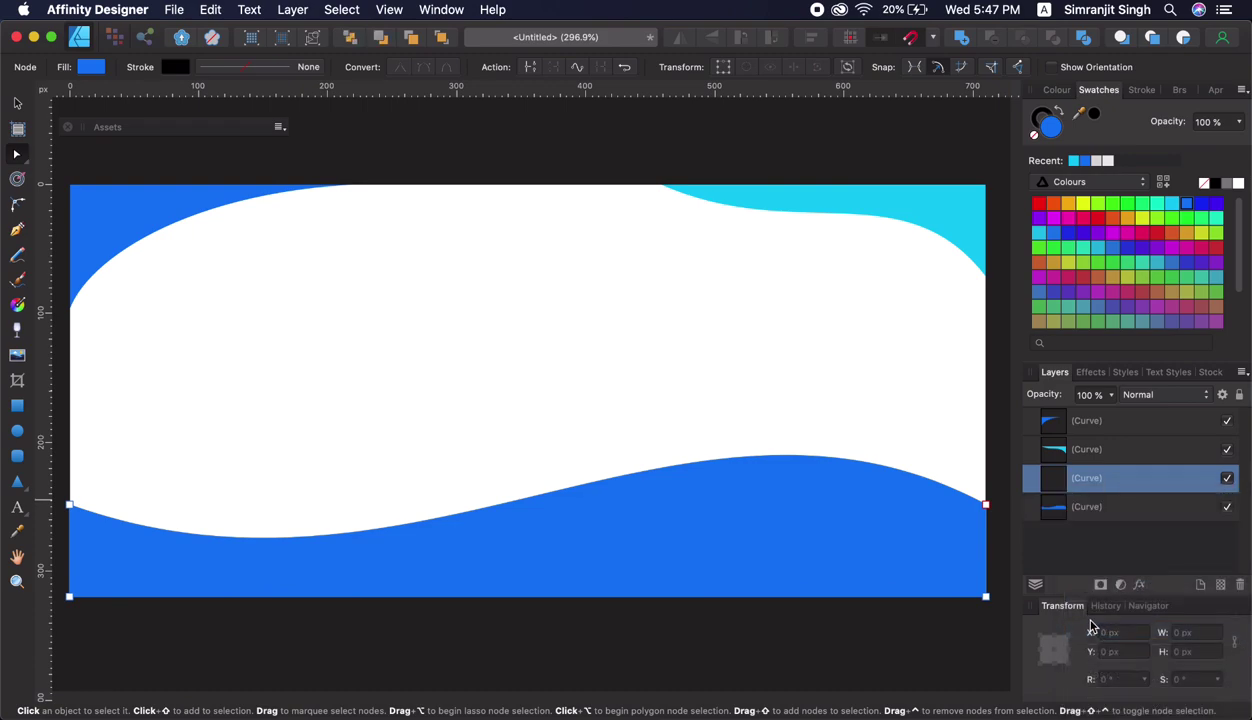
pyautogui.click(1079, 510)
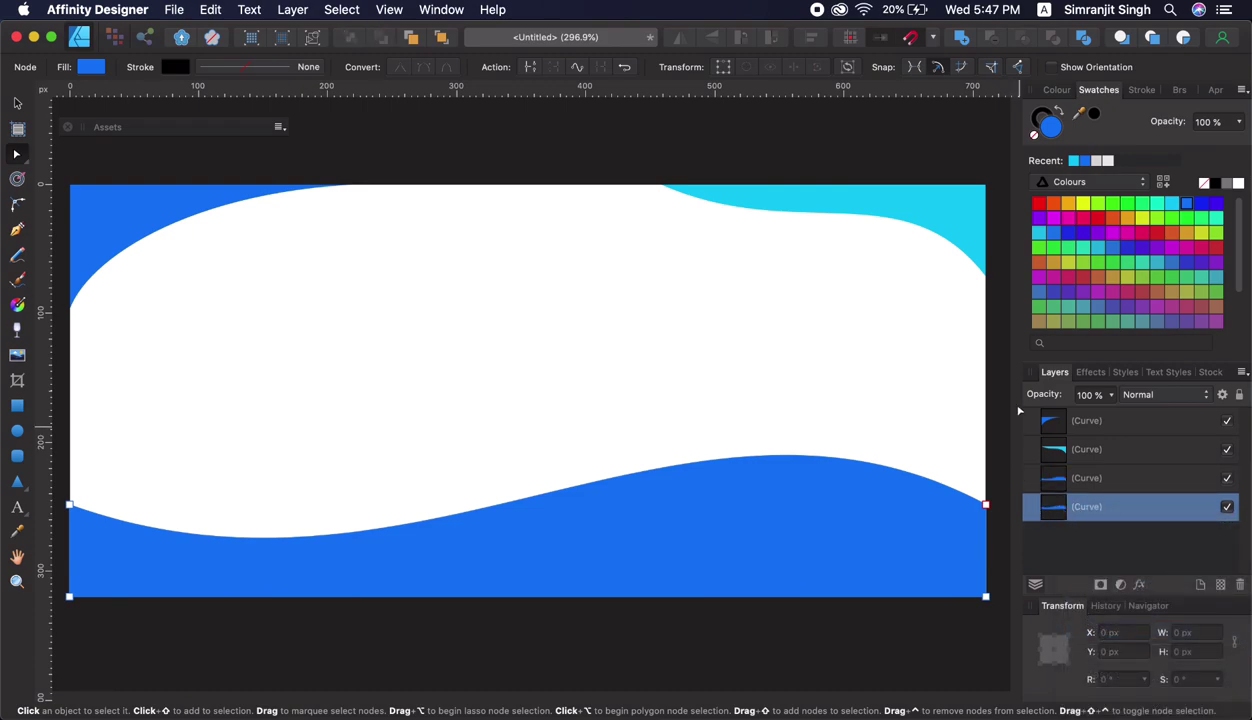
pyautogui.click(1171, 203)
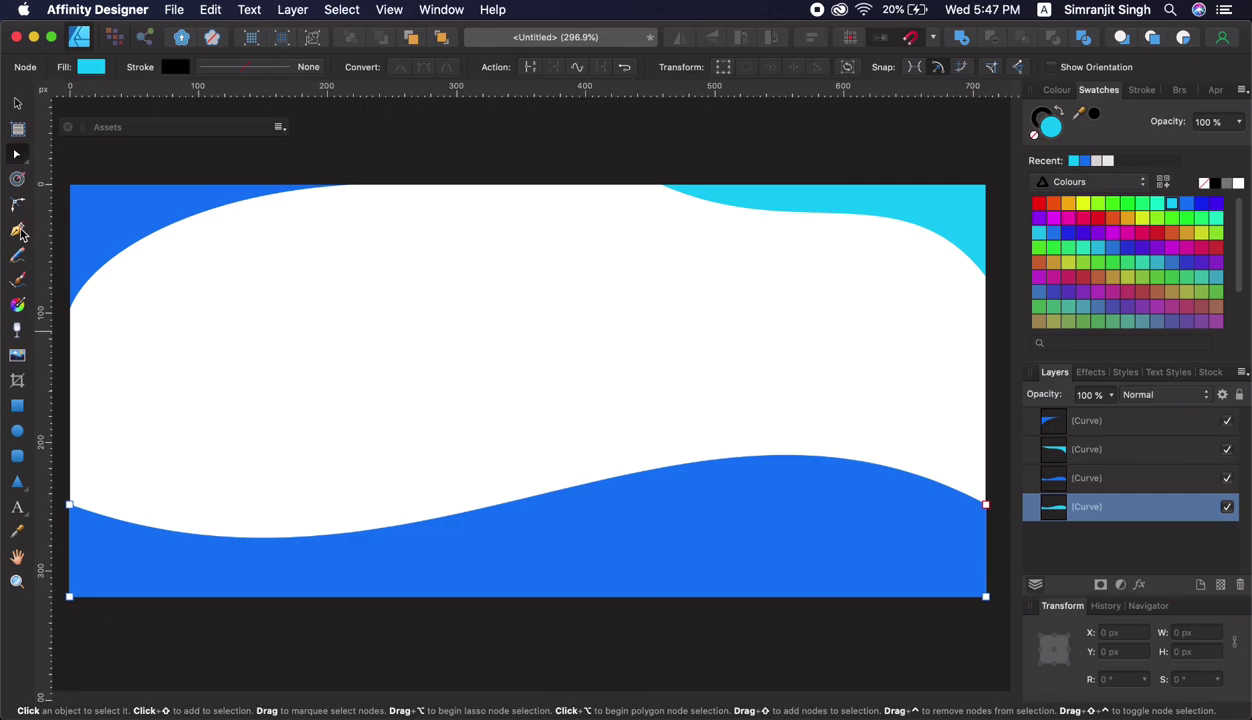
# Step: Raise the cyan copy's curve so a thin cyan band shows above the blue wave
pyautogui.click(985, 505)
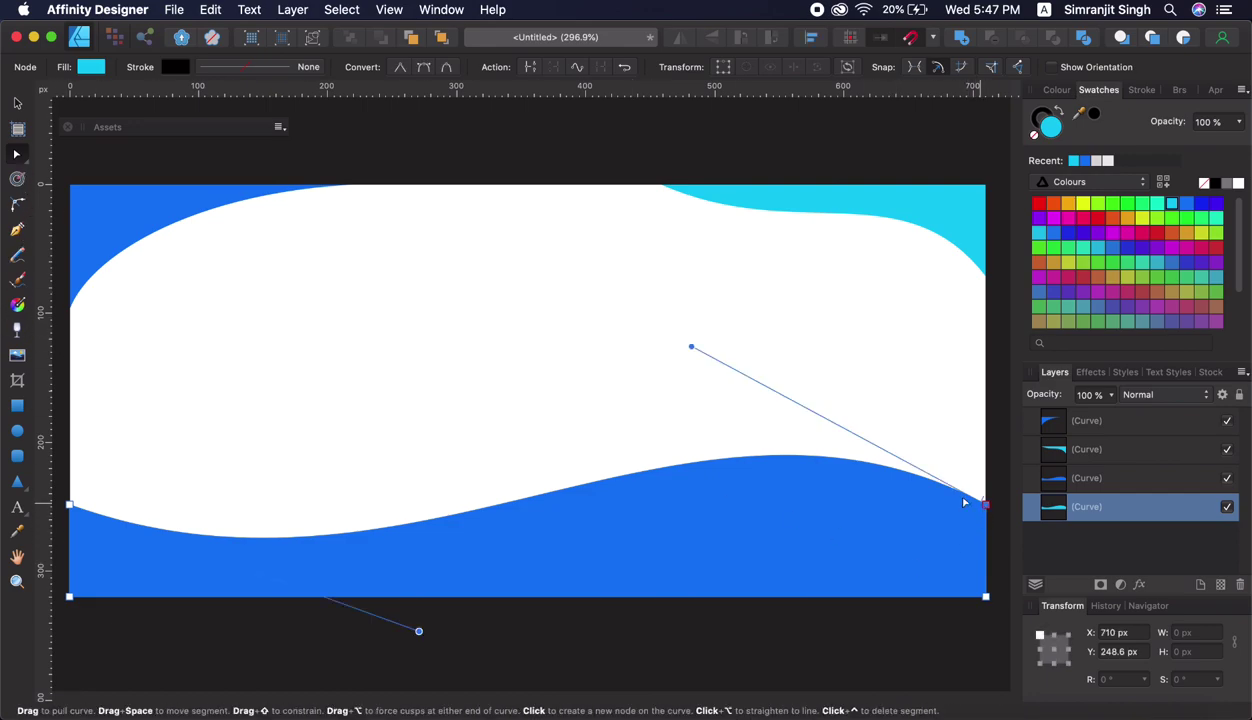
pyautogui.moveTo(691, 349); pyautogui.dragTo(716, 312)
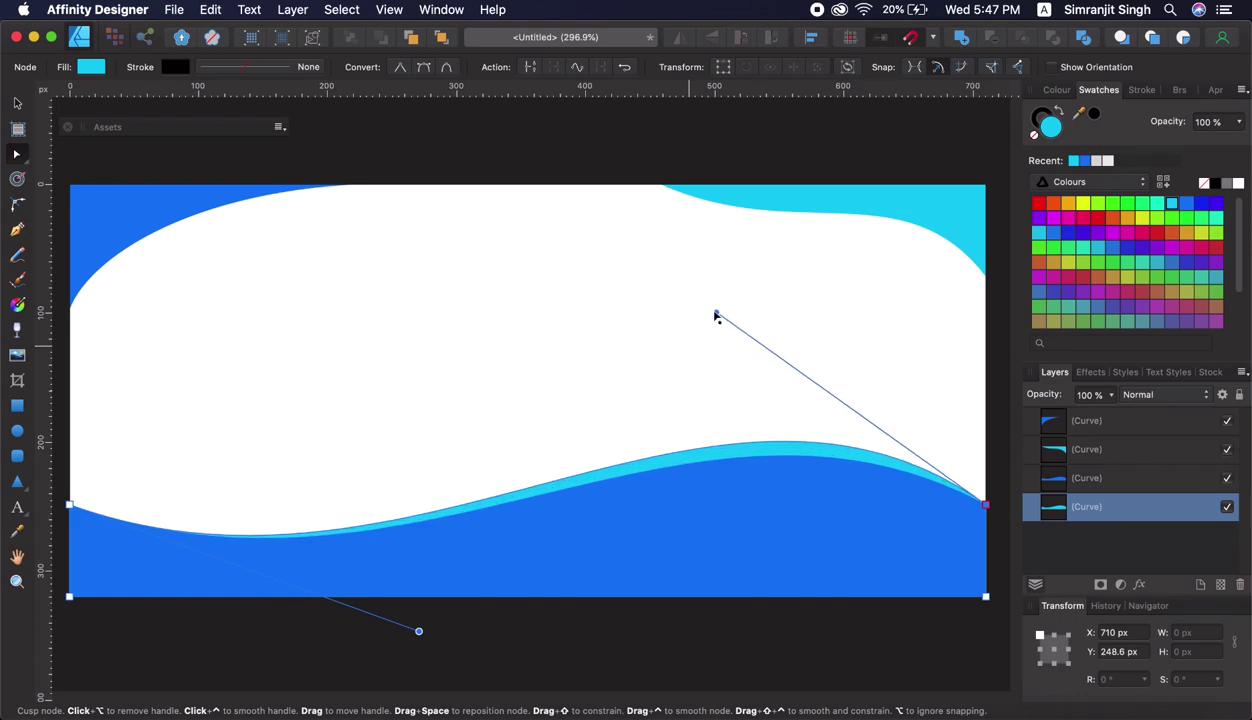
pyautogui.moveTo(419, 631); pyautogui.dragTo(462, 620)
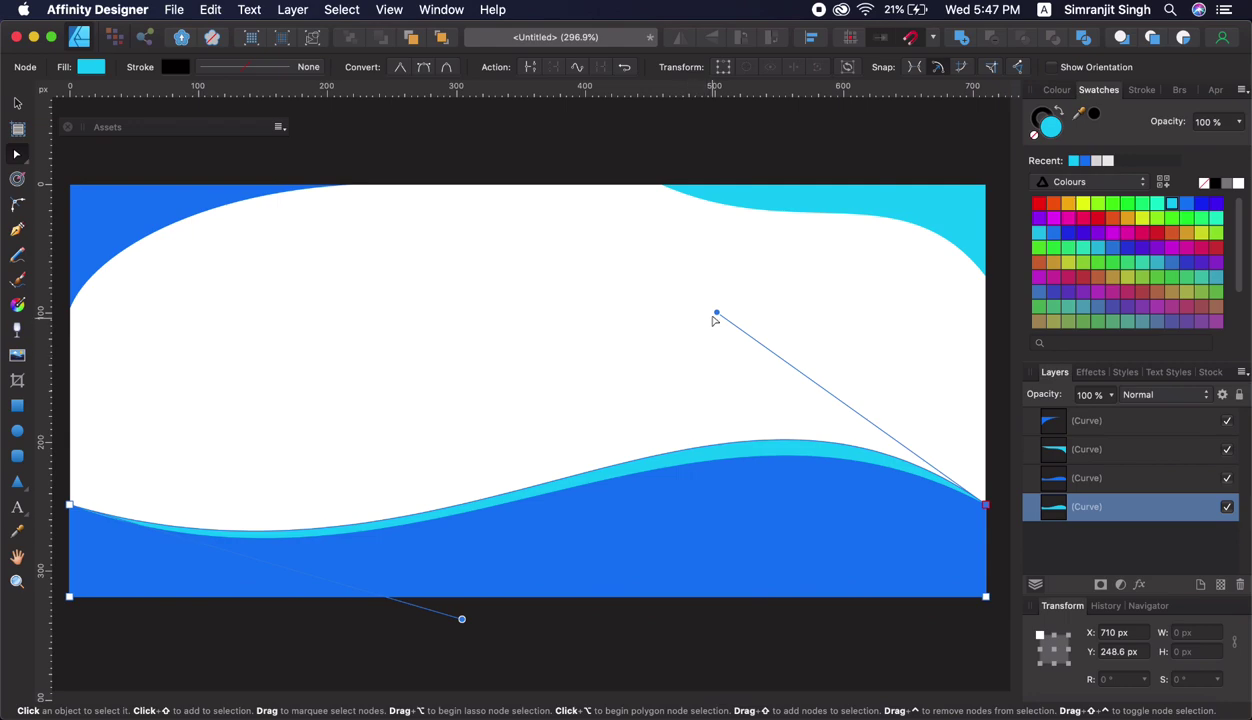
pyautogui.moveTo(716, 312); pyautogui.dragTo(735, 311)
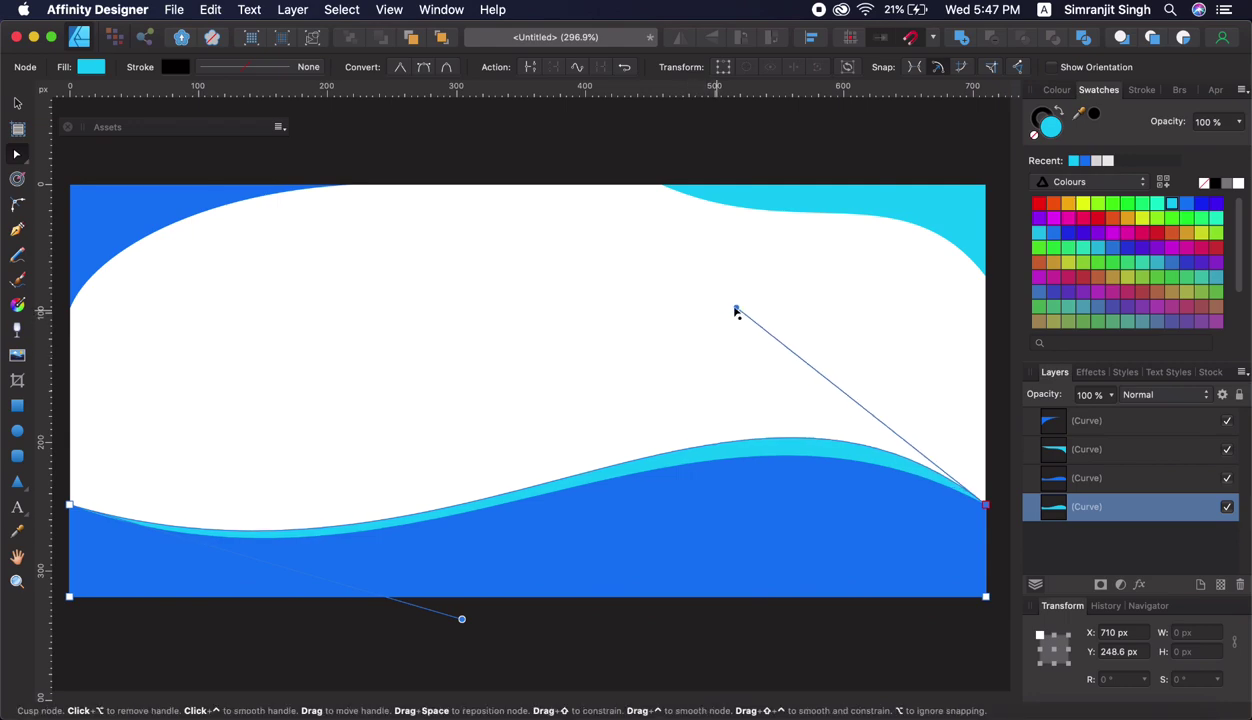
pyautogui.click(627, 329)
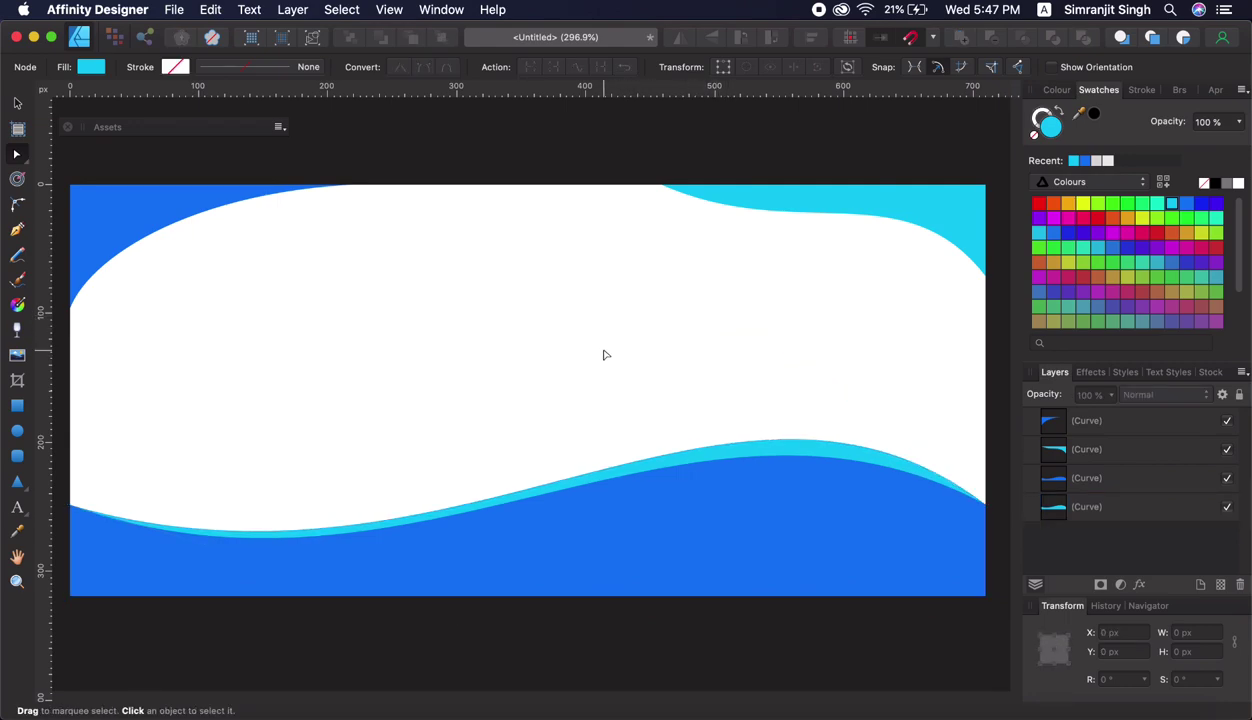
pyautogui.click(1052, 510)
pyautogui.click(985, 495)
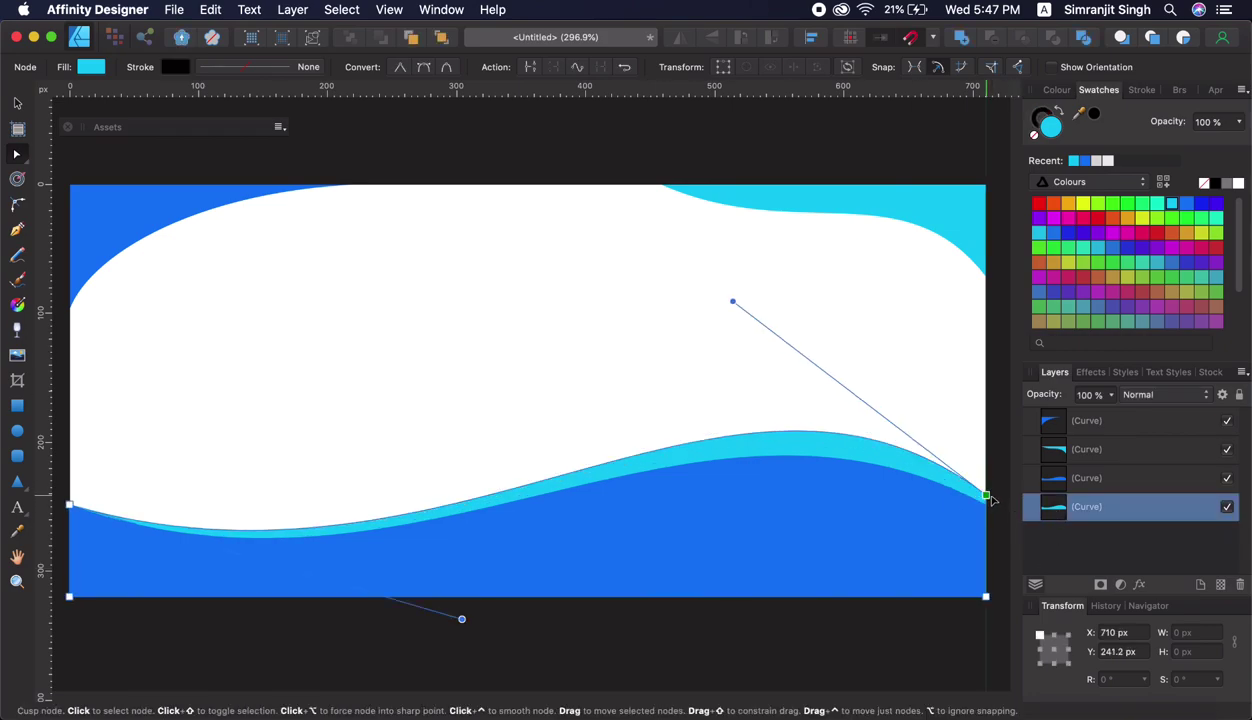
pyautogui.moveTo(733, 301); pyautogui.dragTo(705, 318)
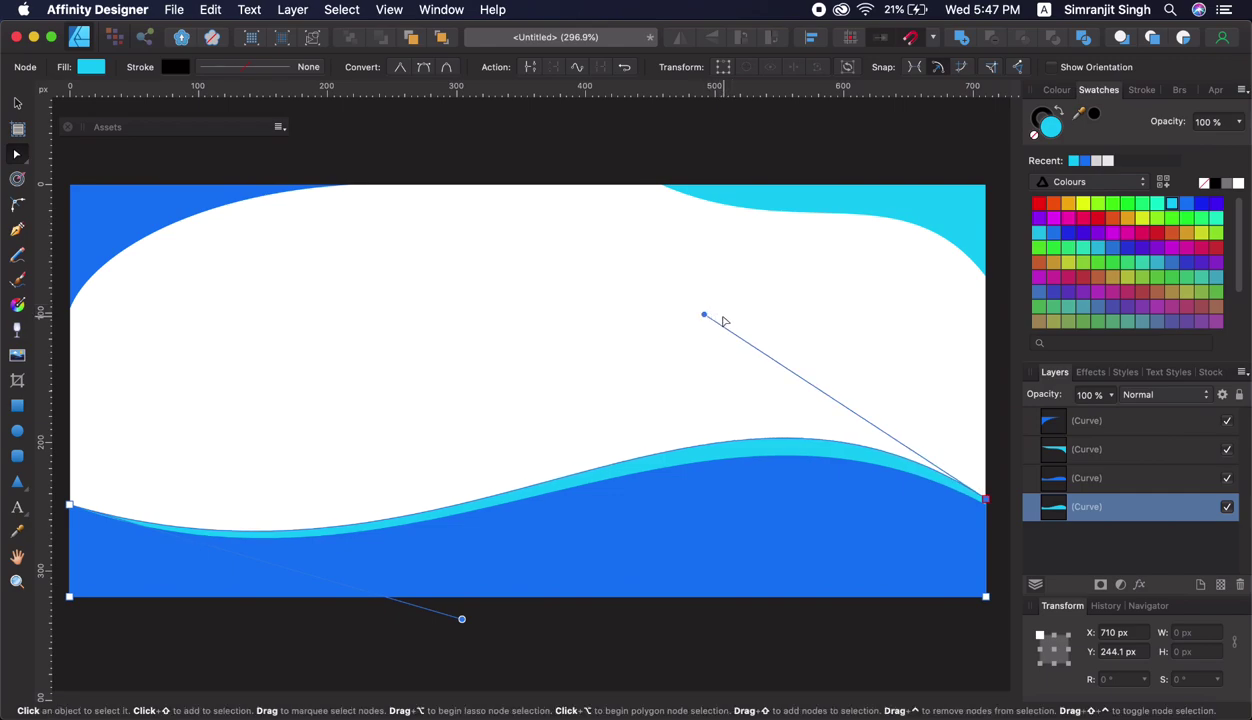
pyautogui.click(126, 240)
# Step: Duplicate the top-left blue wave and fill the copy cyan
pyautogui.rightClick(1145, 418)
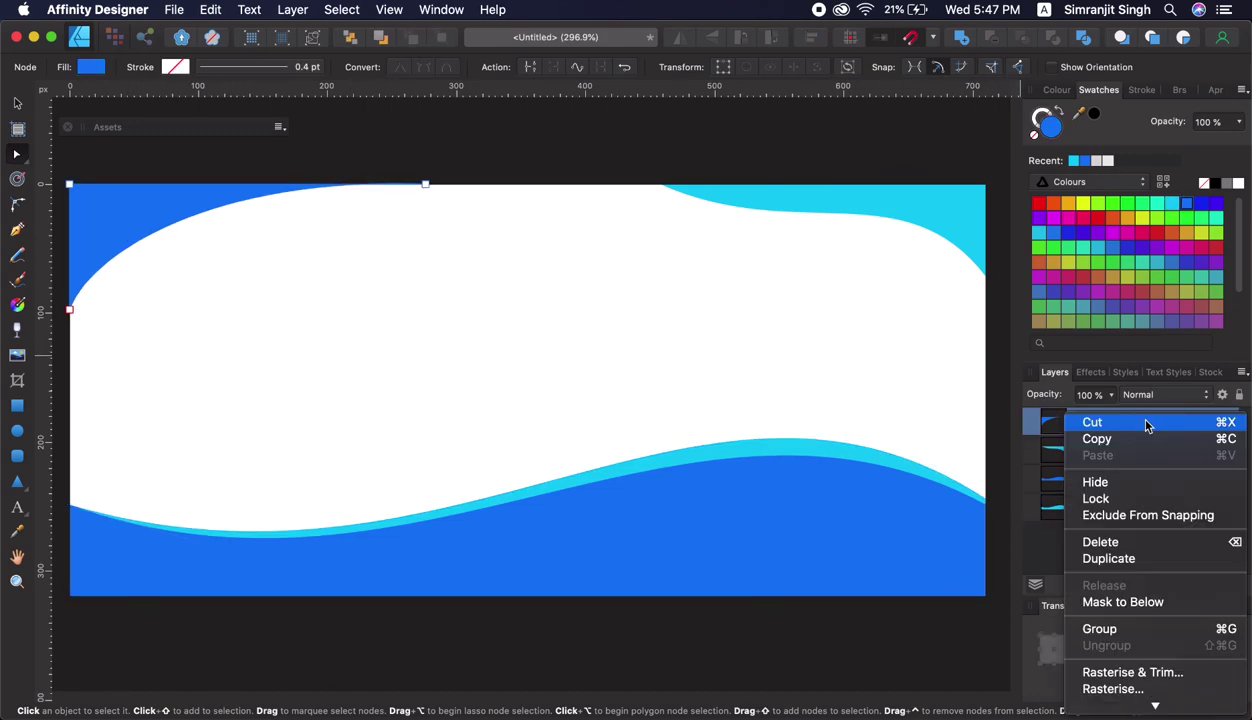
pyautogui.press('Escape')
pyautogui.press('super+j')
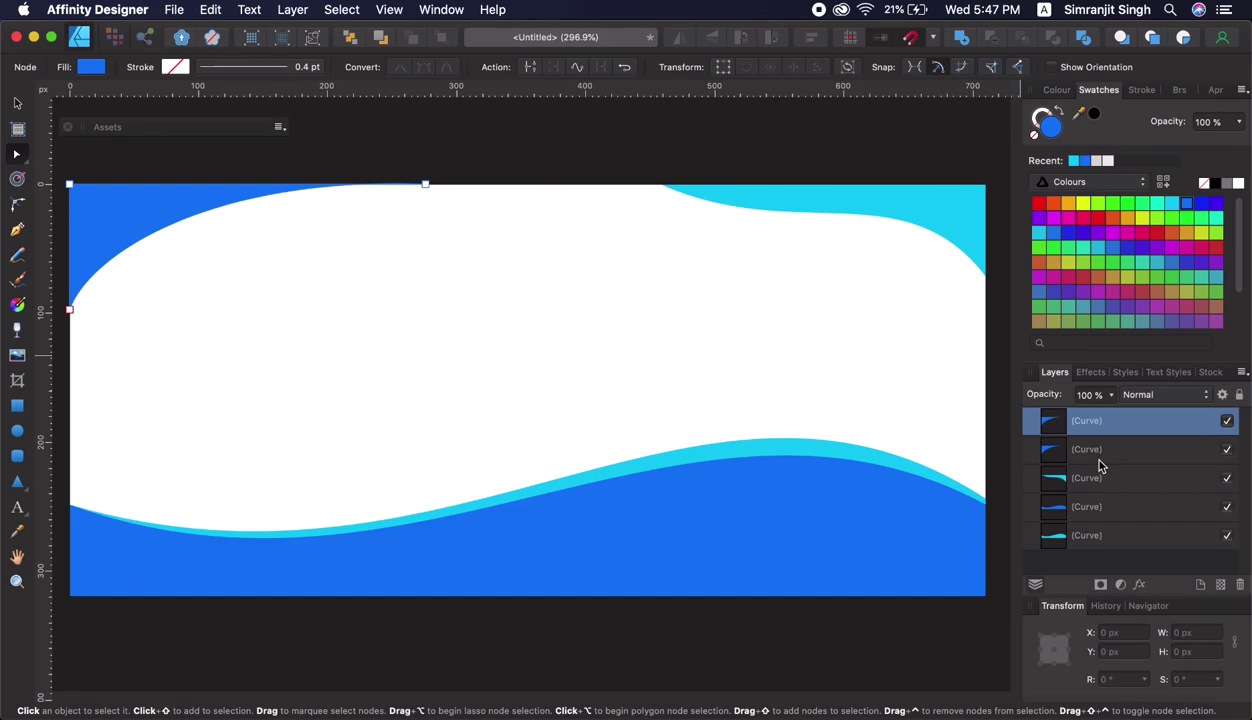
pyautogui.click(1098, 462)
pyautogui.click(1156, 204)
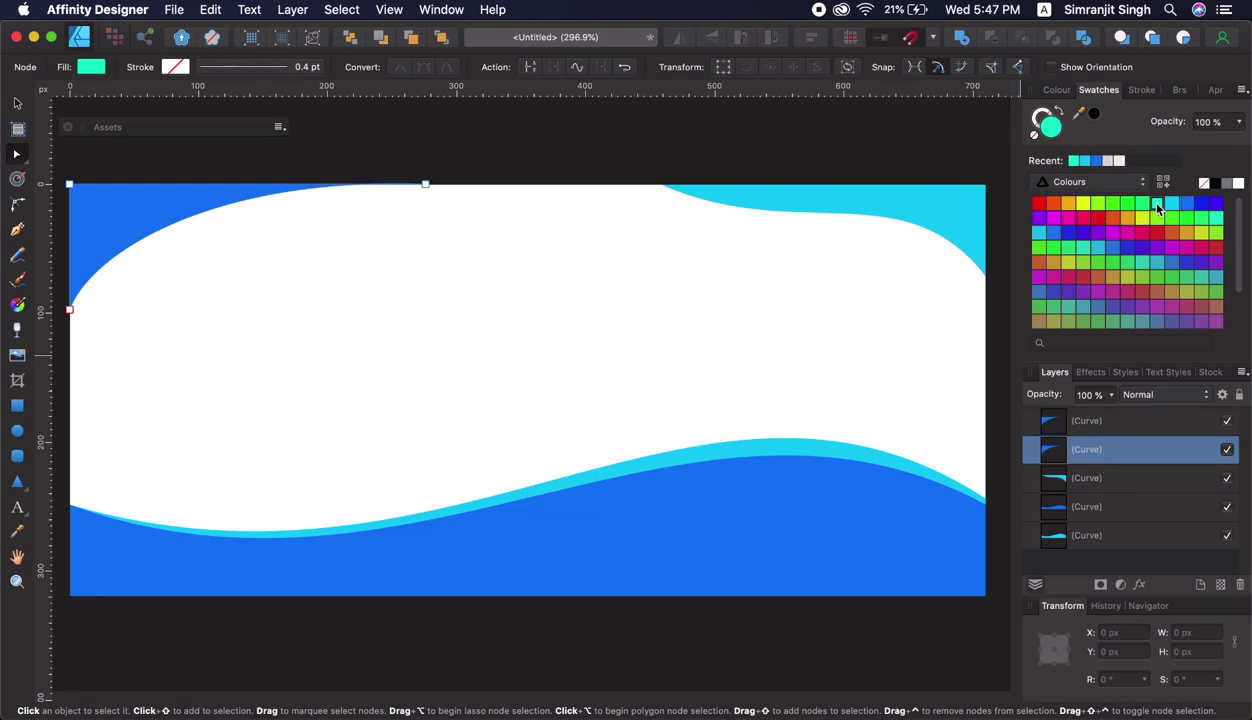
pyautogui.click(1173, 205)
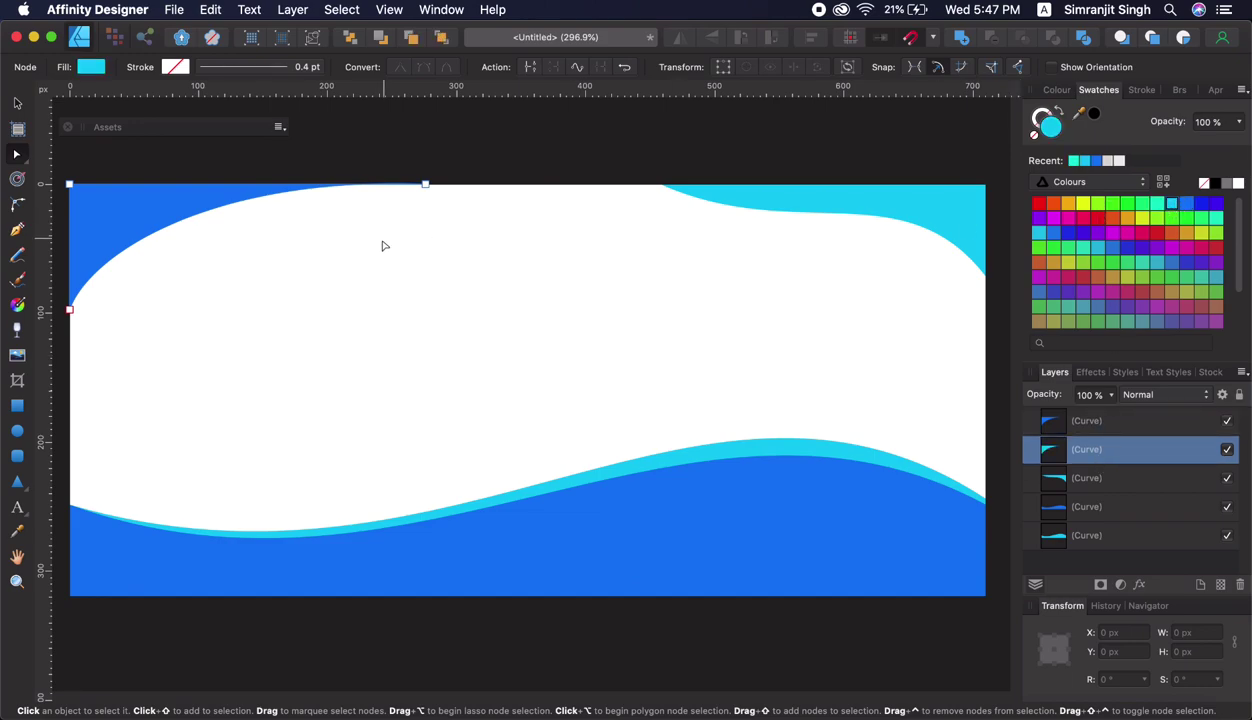
# Step: Lower the curve's left node and adjust its handle so a thin cyan edge shows
pyautogui.click(70, 310)
pyautogui.moveTo(70, 311); pyautogui.dragTo(70, 332)
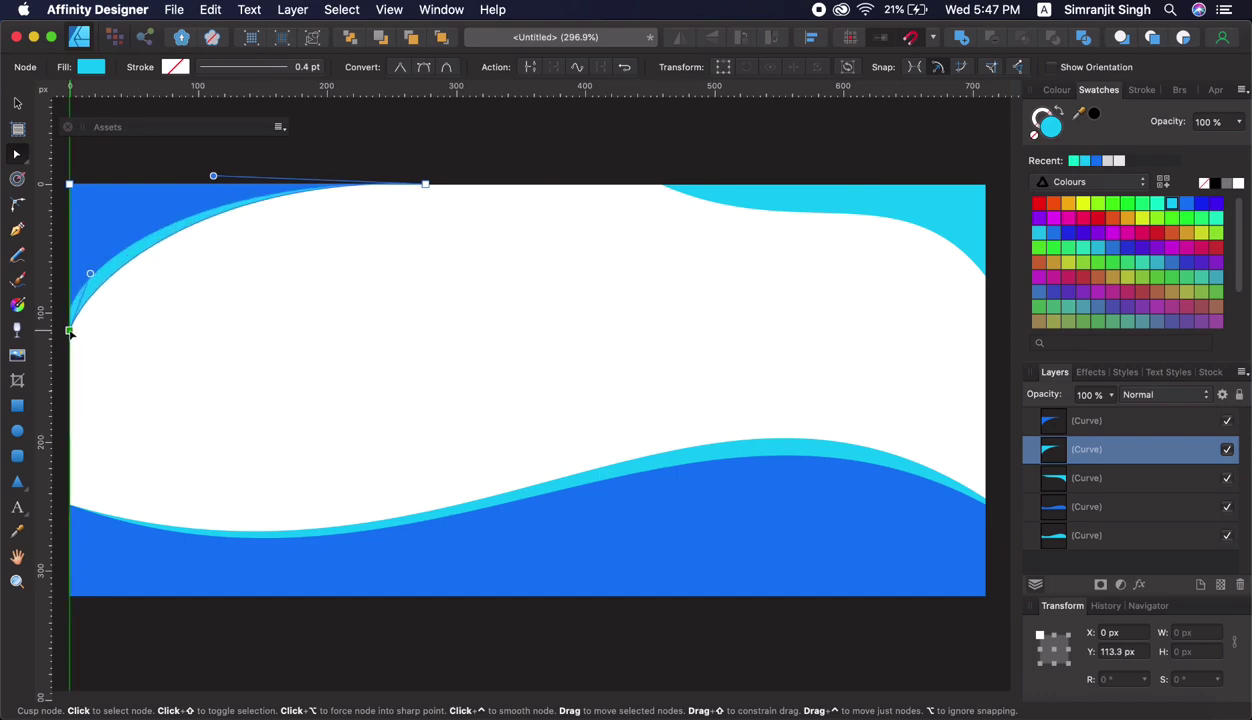
pyautogui.moveTo(92, 272); pyautogui.dragTo(95, 268)
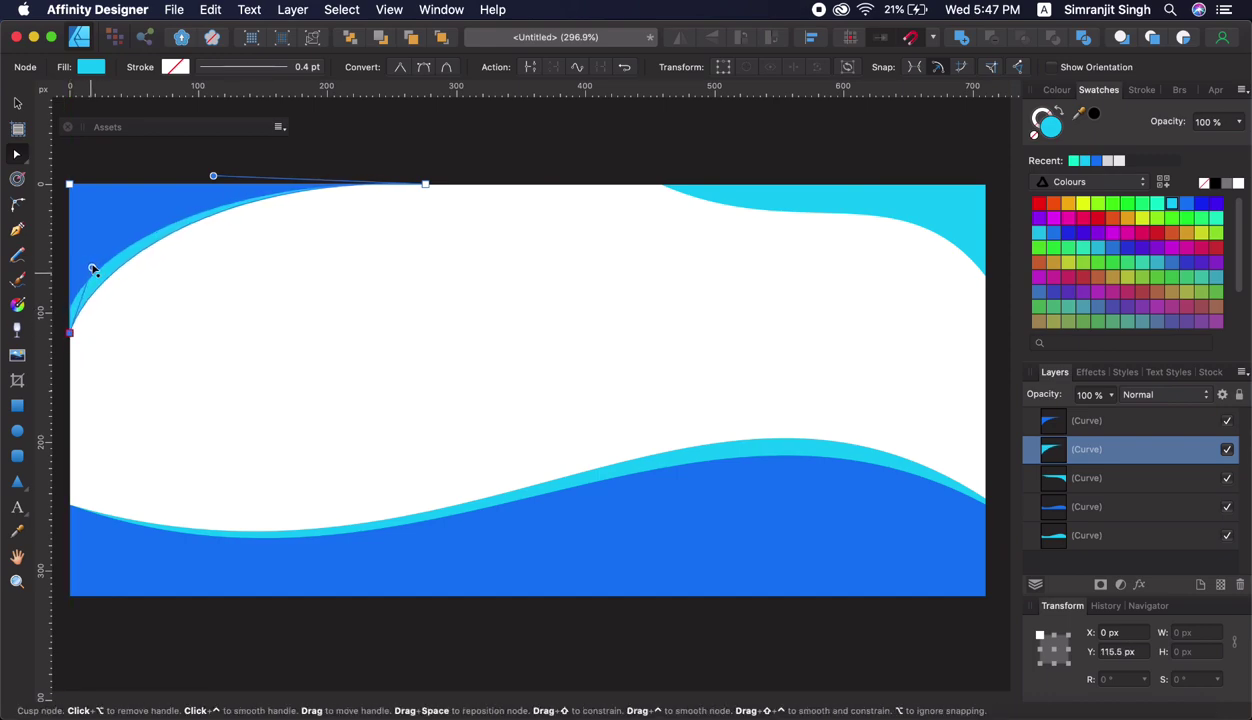
pyautogui.click(176, 286)
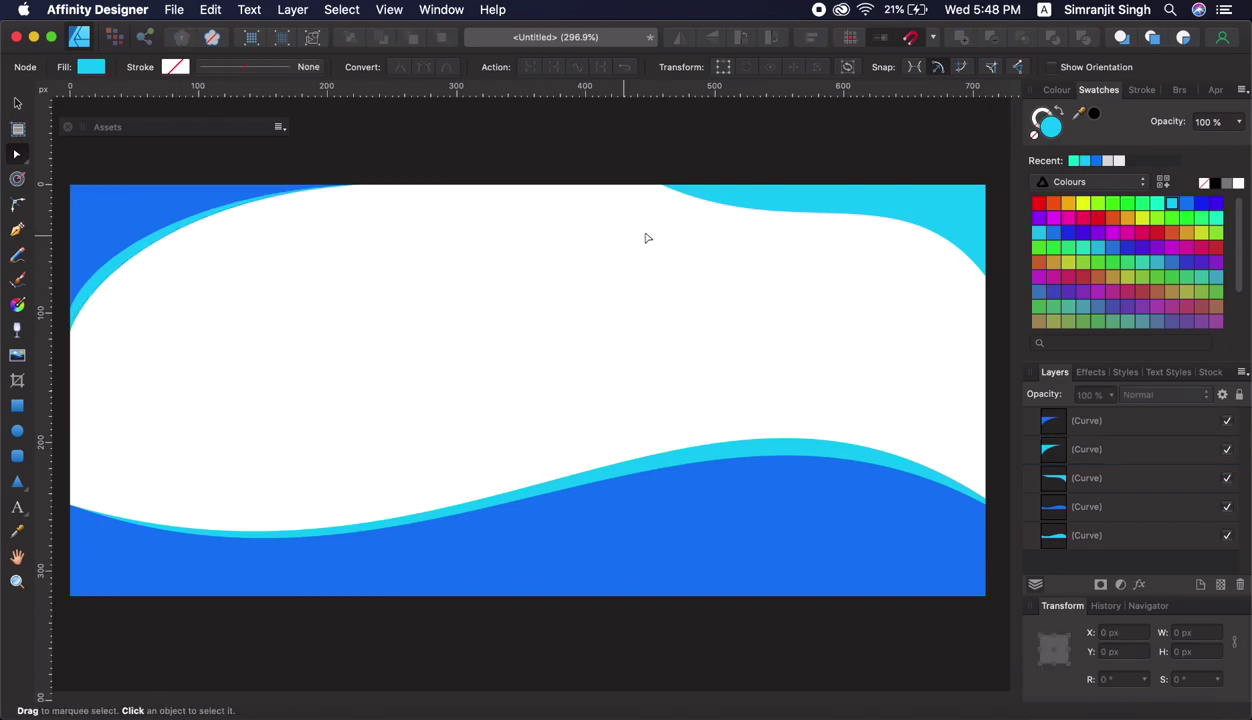
pyautogui.click(780, 208)
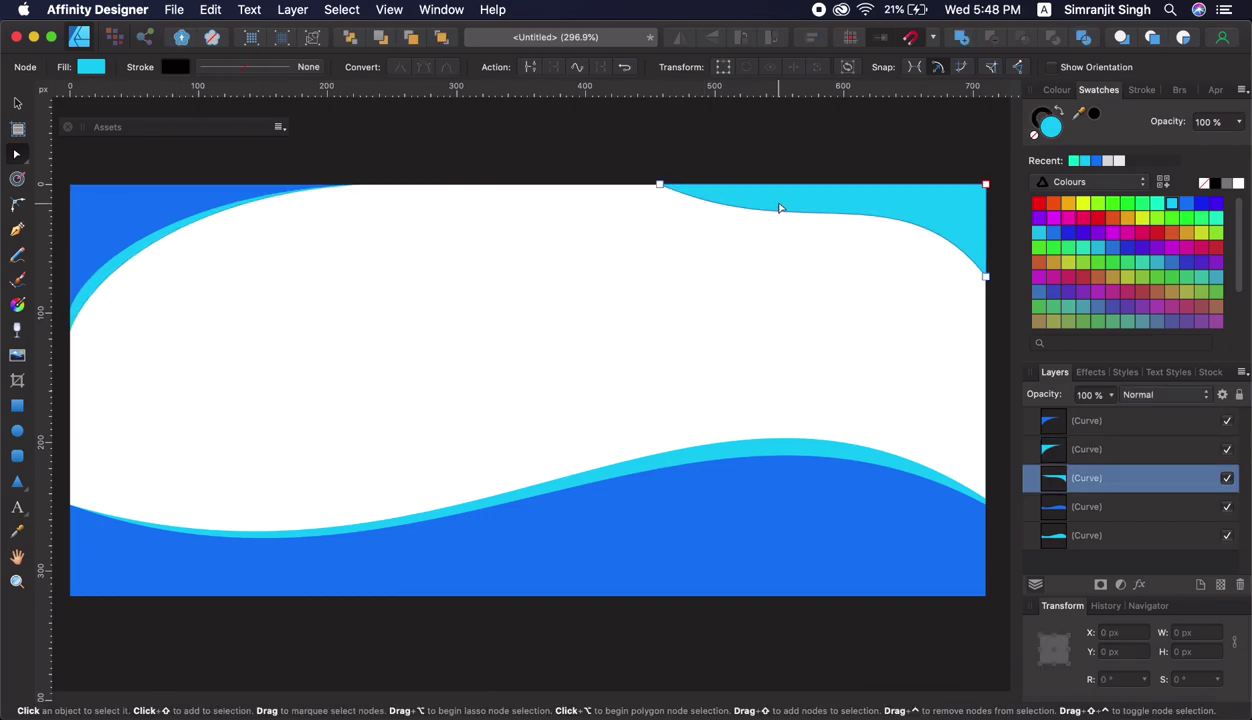
# Step: Duplicate the top-right cyan wave, colour the copy blue, and reshape it to peek beneath
pyautogui.rightClick(1077, 474)
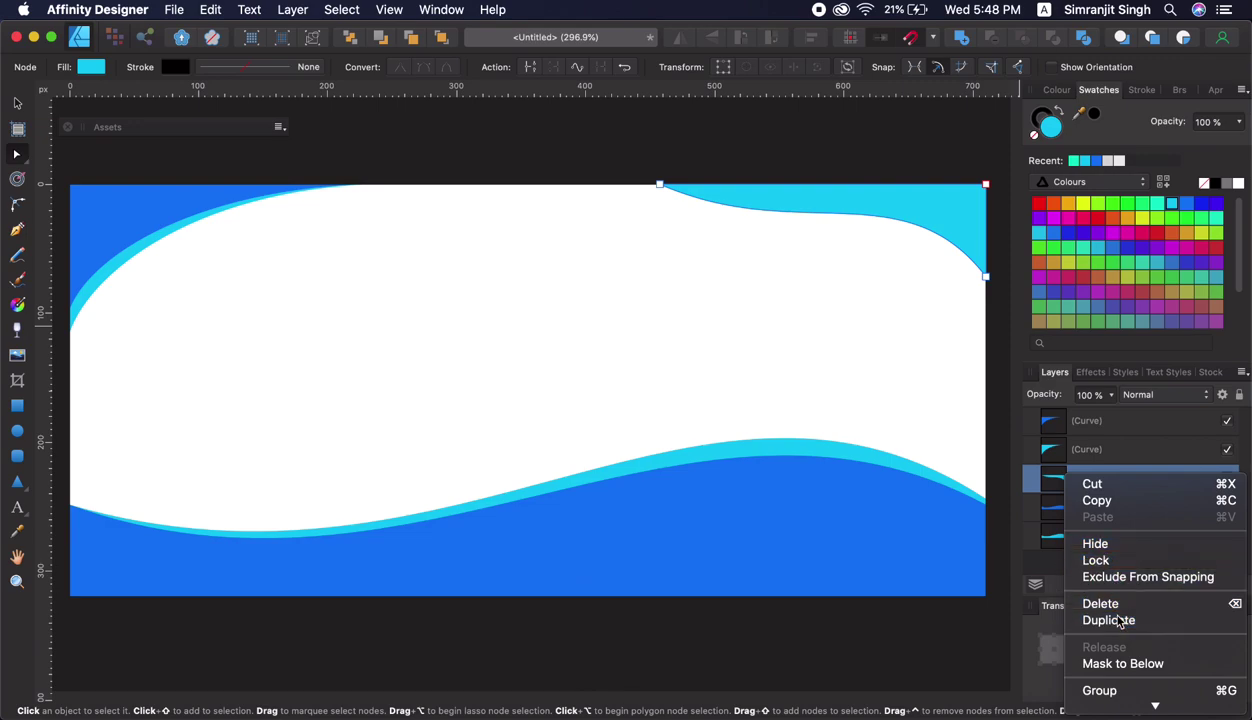
pyautogui.click(1118, 620)
pyautogui.click(1097, 515)
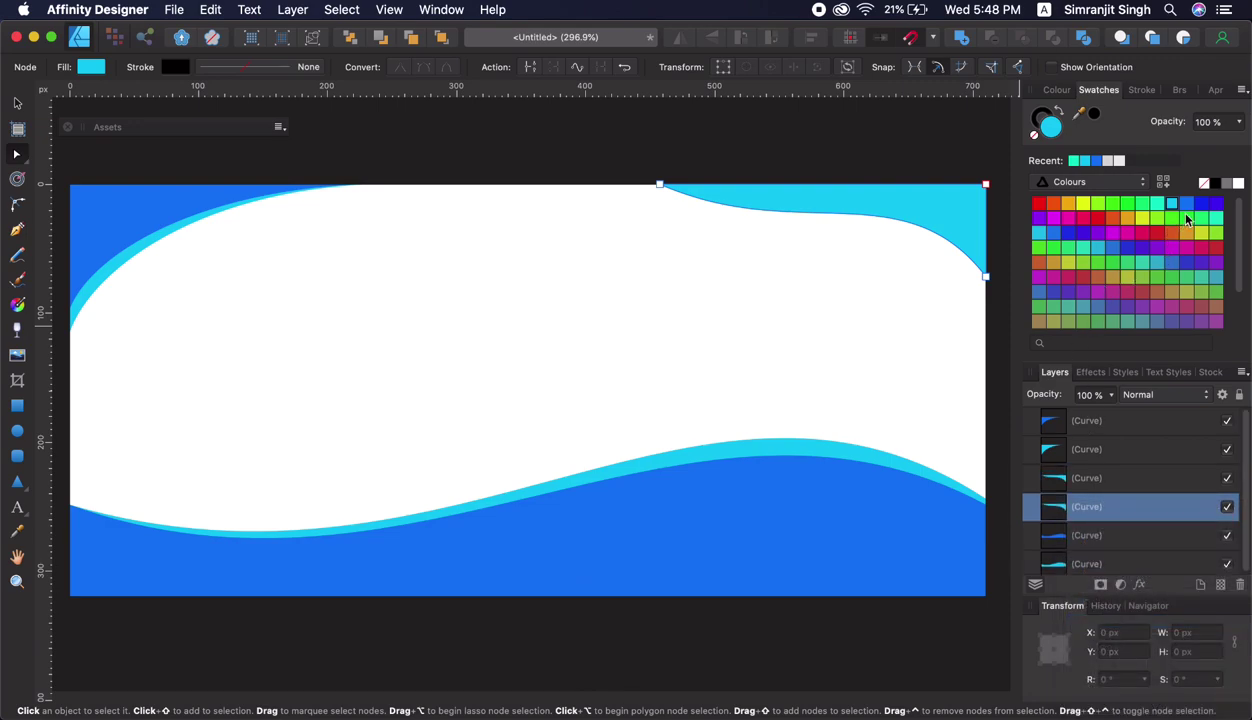
pyautogui.click(1185, 205)
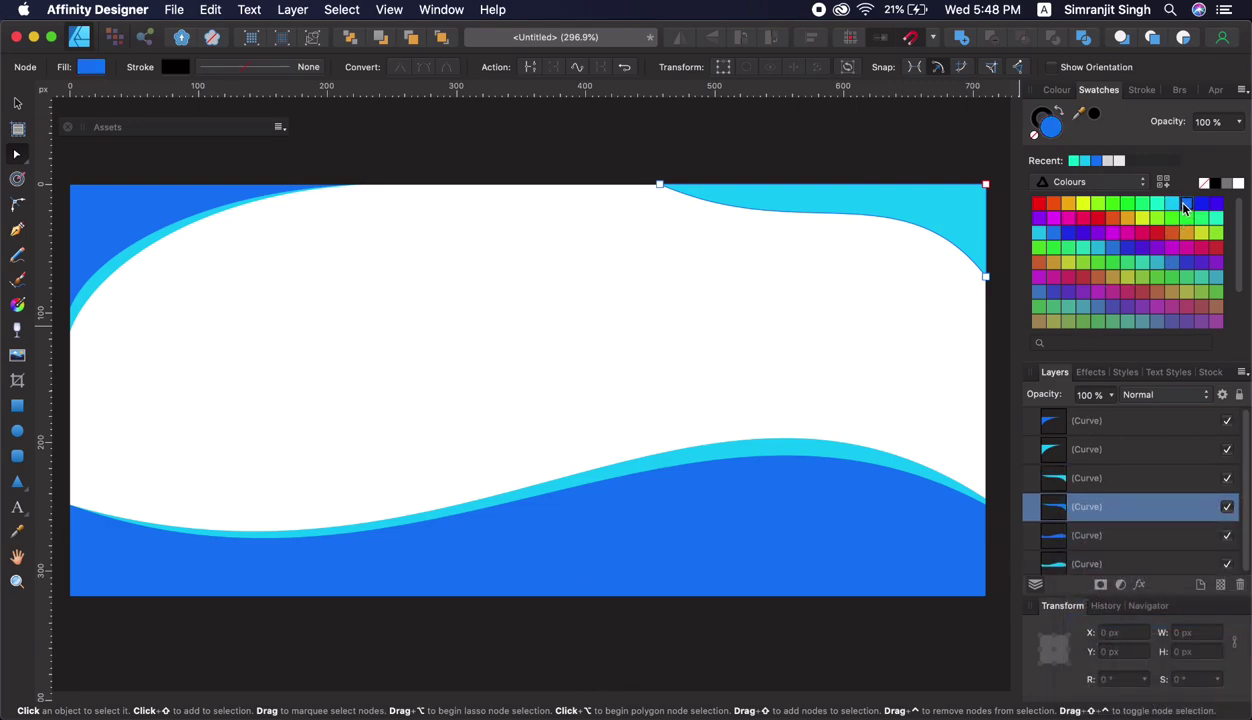
pyautogui.click(985, 276)
pyautogui.moveTo(905, 173); pyautogui.dragTo(892, 188)
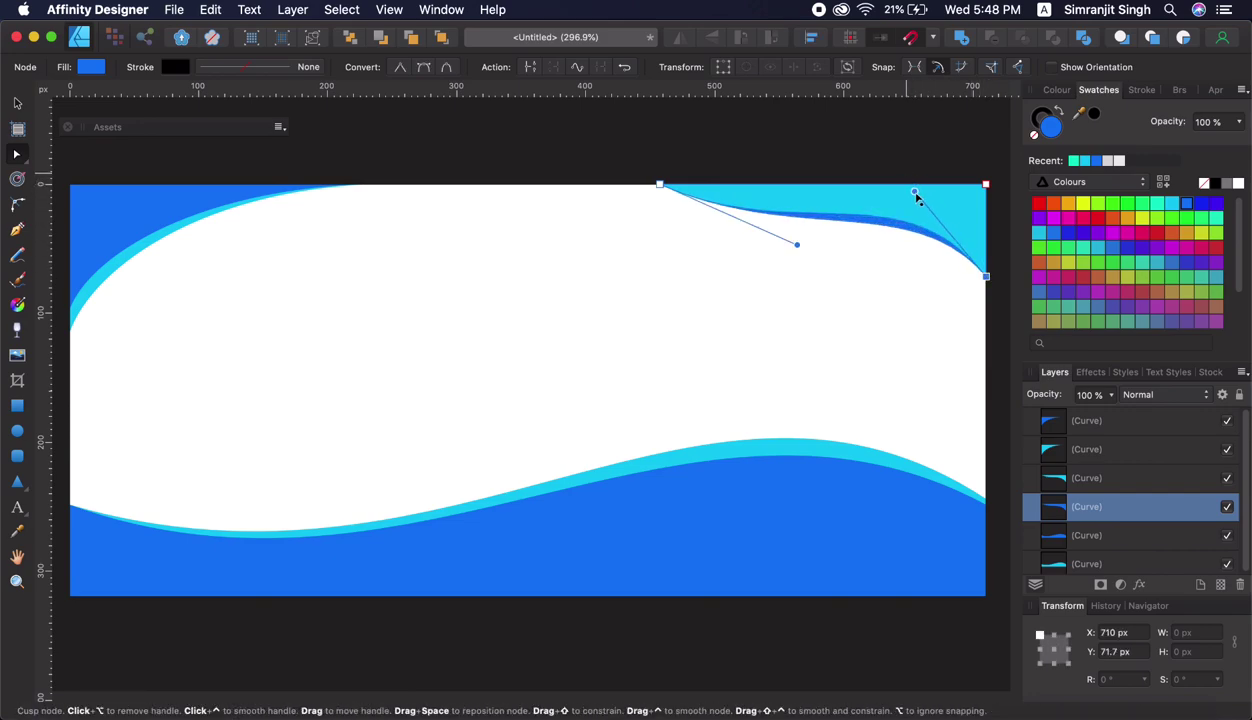
pyautogui.moveTo(798, 245); pyautogui.dragTo(799, 254)
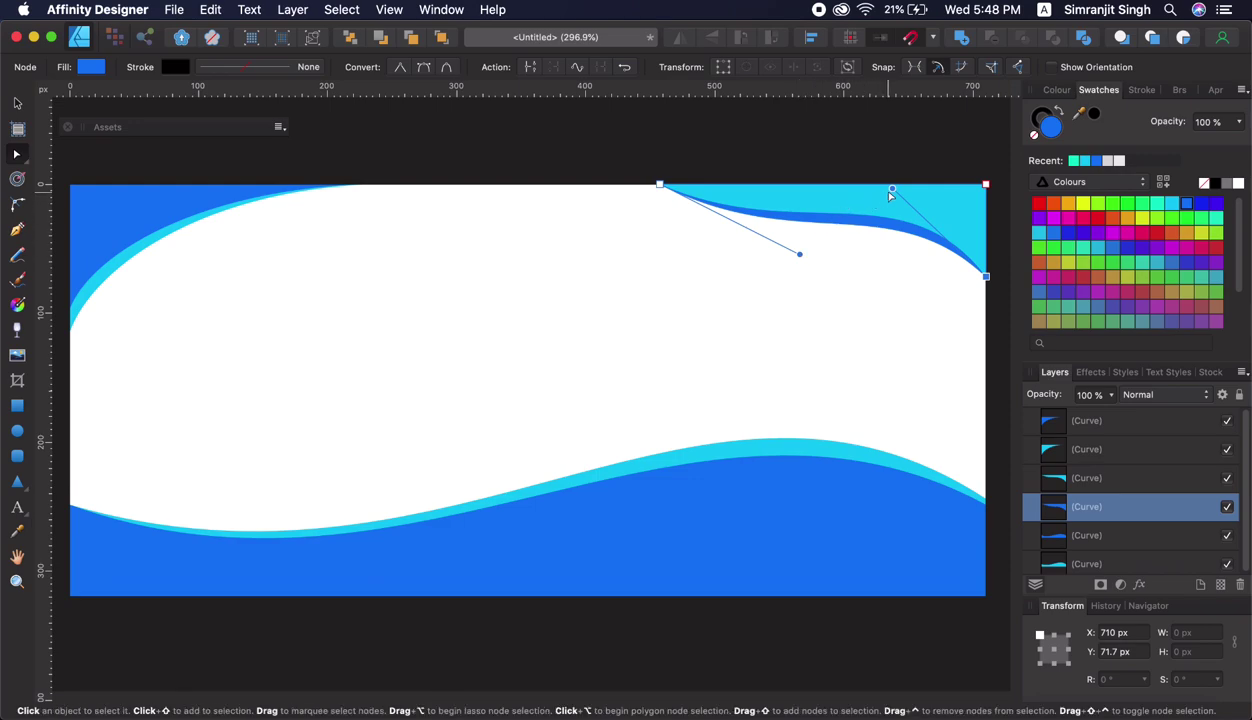
pyautogui.moveTo(891, 189); pyautogui.dragTo(879, 190)
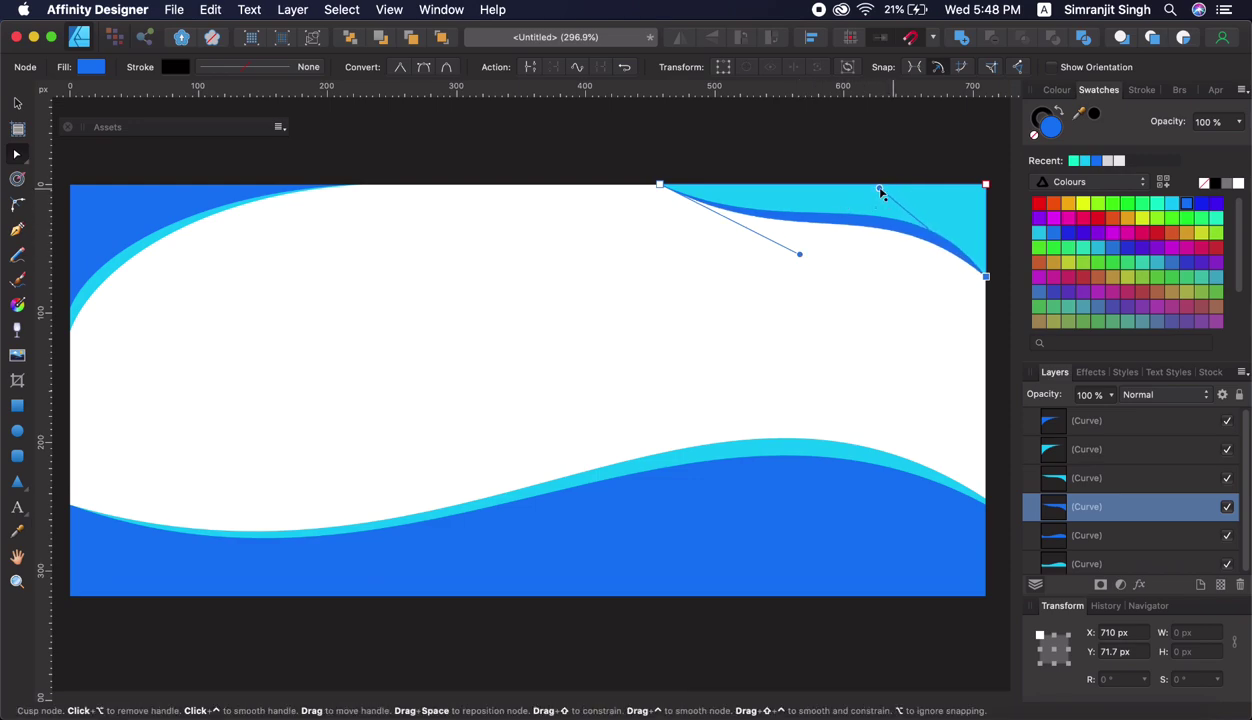
pyautogui.click(891, 268)
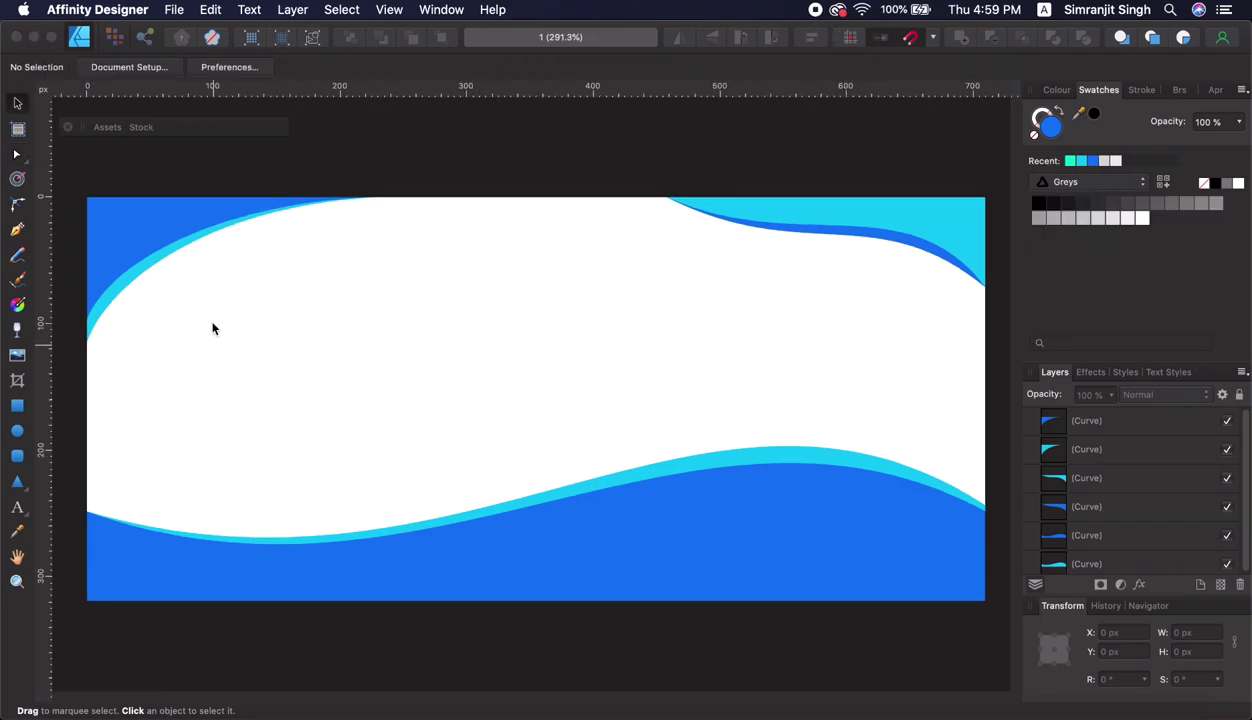
# Step: Place the Pexels laptop stock photo pexels-photo-374016.jpeg onto the banner
pyautogui.click(141, 128)
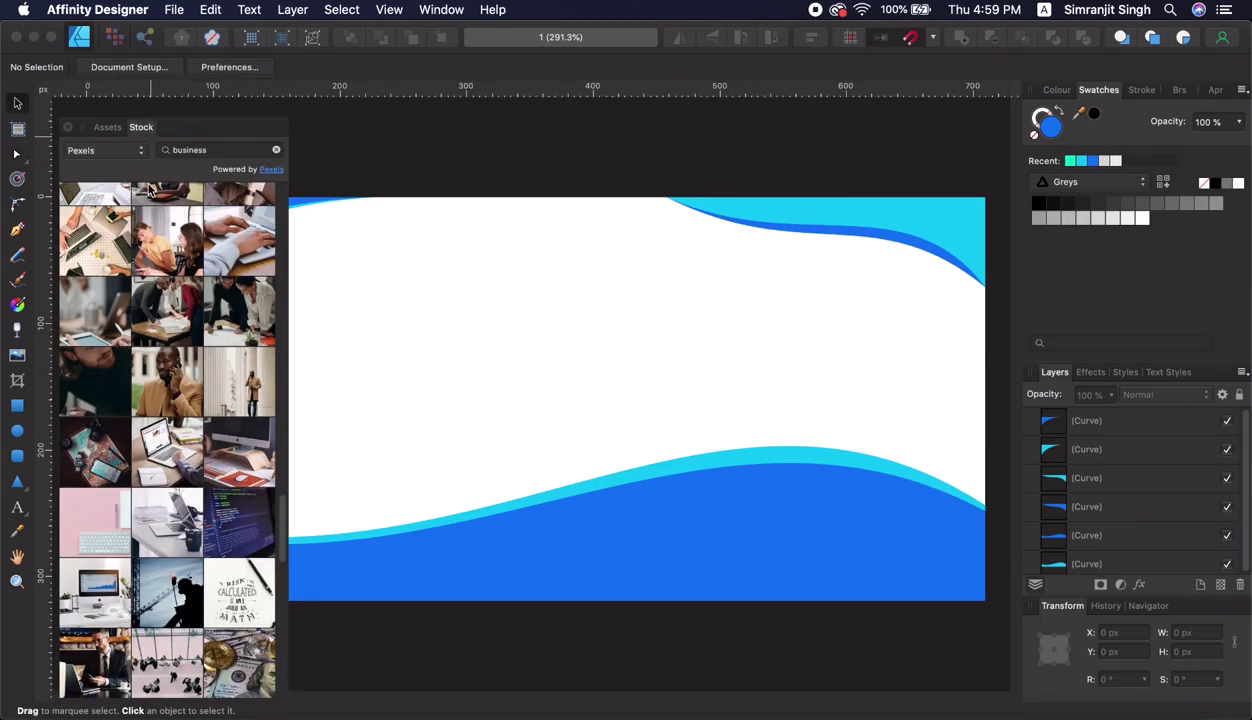
pyautogui.moveTo(181, 425); pyautogui.dragTo(483, 349)
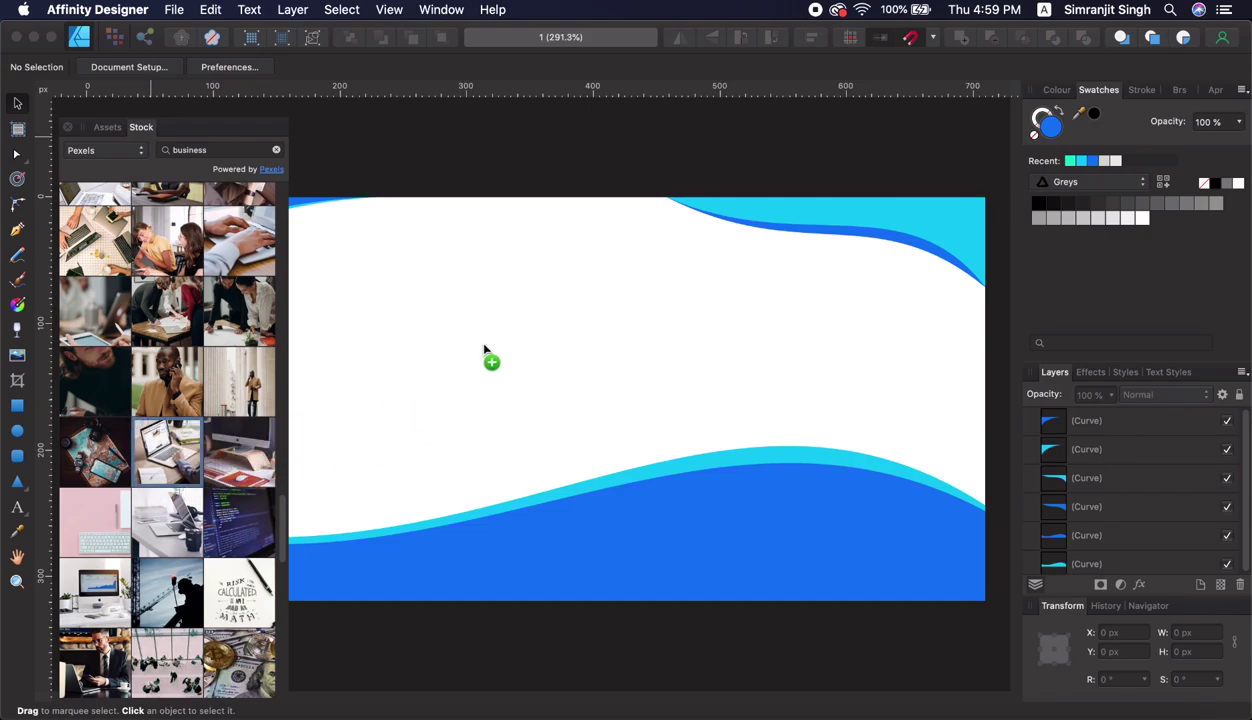
pyautogui.moveTo(484, 349); pyautogui.dragTo(484, 350)
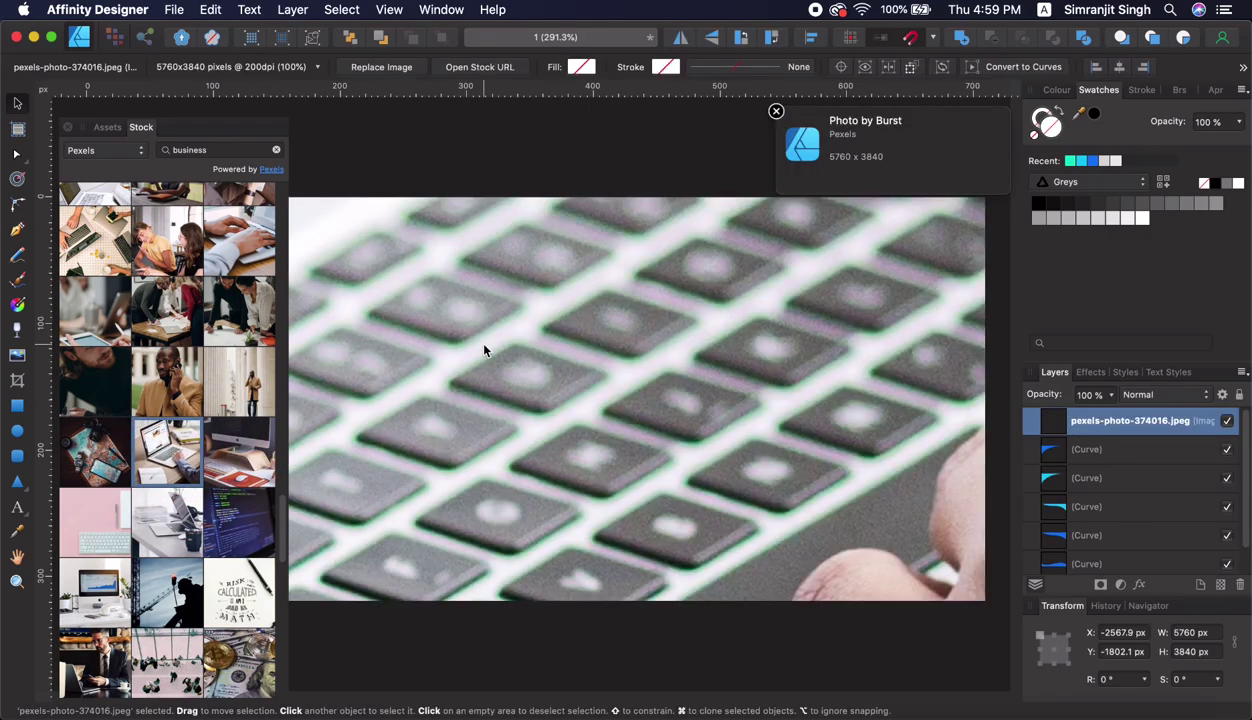
# Step: Resize the laptop photo to 710 × 473.3 px on the banner and move its layer to the bottom
pyautogui.click(145, 127)
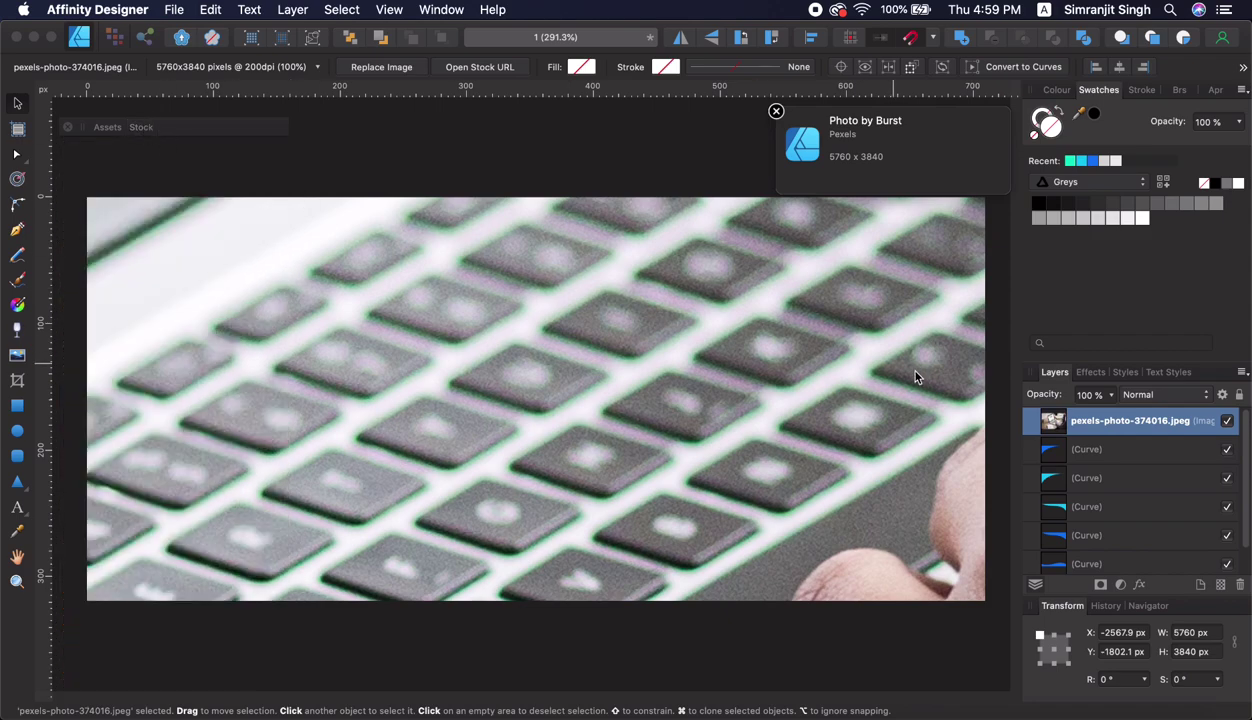
pyautogui.press('super+0')
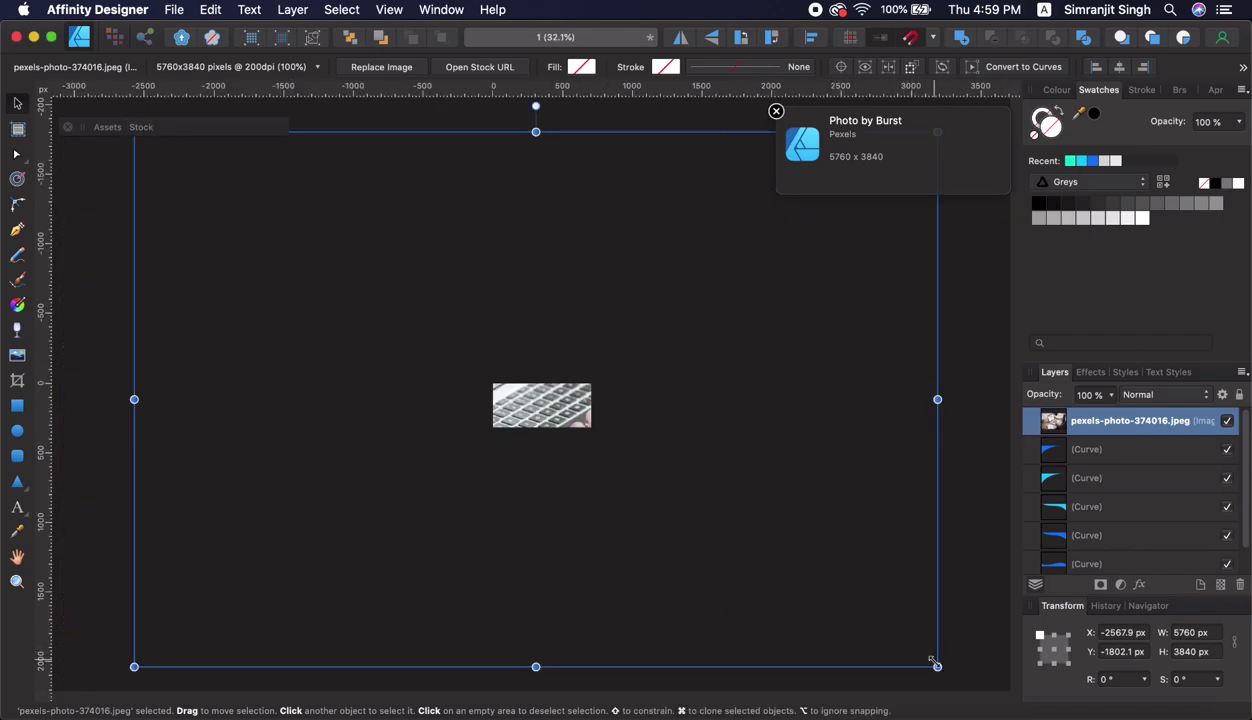
pyautogui.moveTo(936, 665)
pyautogui.mouseDown()
pyautogui.moveTo(377, 194)
pyautogui.moveTo(321, 198)
pyautogui.mouseUp()
pyautogui.moveTo(193, 173)
pyautogui.mouseDown()
pyautogui.moveTo(632, 397)
pyautogui.moveTo(540, 397)
pyautogui.mouseUp()
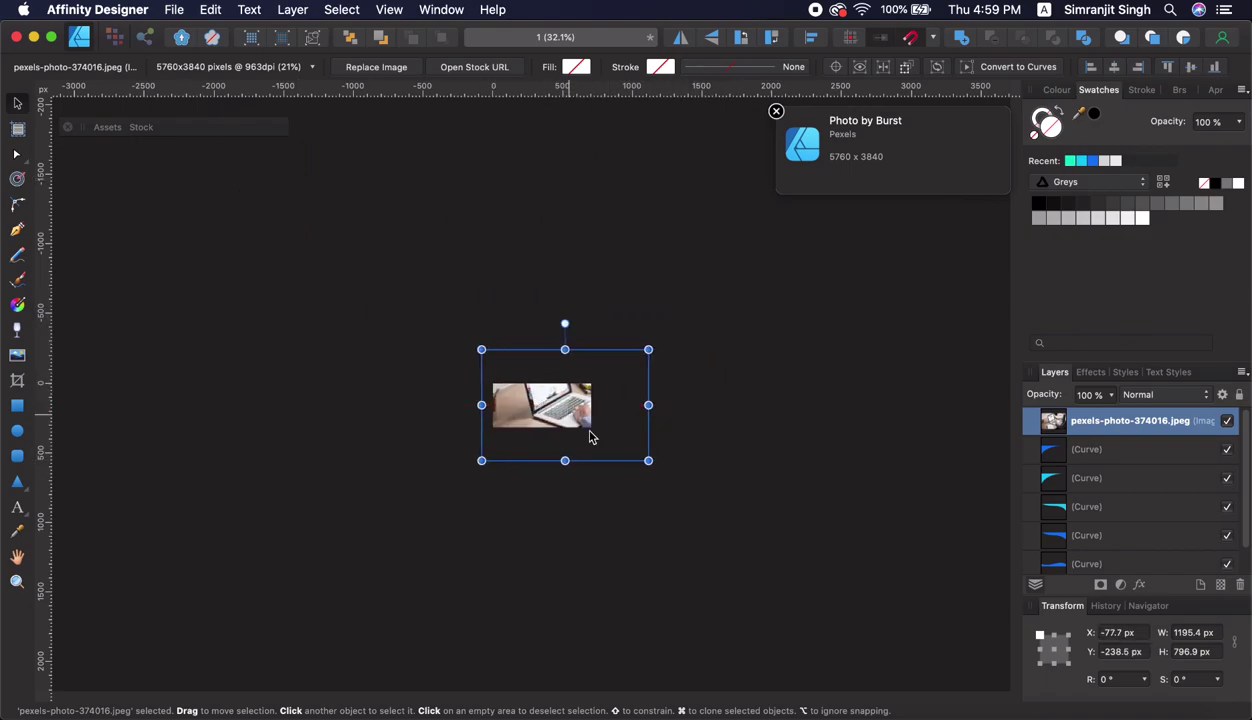
pyautogui.moveTo(648, 460)
pyautogui.mouseDown()
pyautogui.moveTo(571, 418)
pyautogui.moveTo(592, 440)
pyautogui.mouseUp()
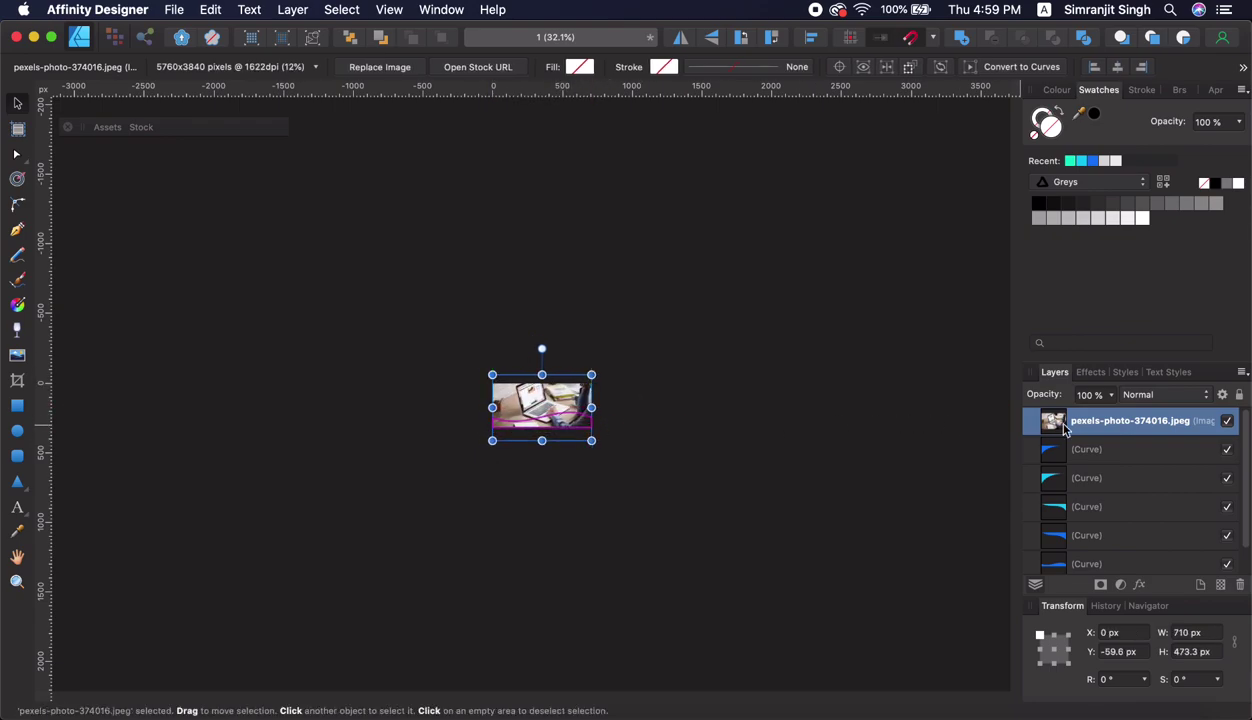
pyautogui.moveTo(1110, 426)
pyautogui.mouseDown()
pyautogui.moveTo(1114, 587)
pyautogui.moveTo(1112, 577)
pyautogui.mouseUp()
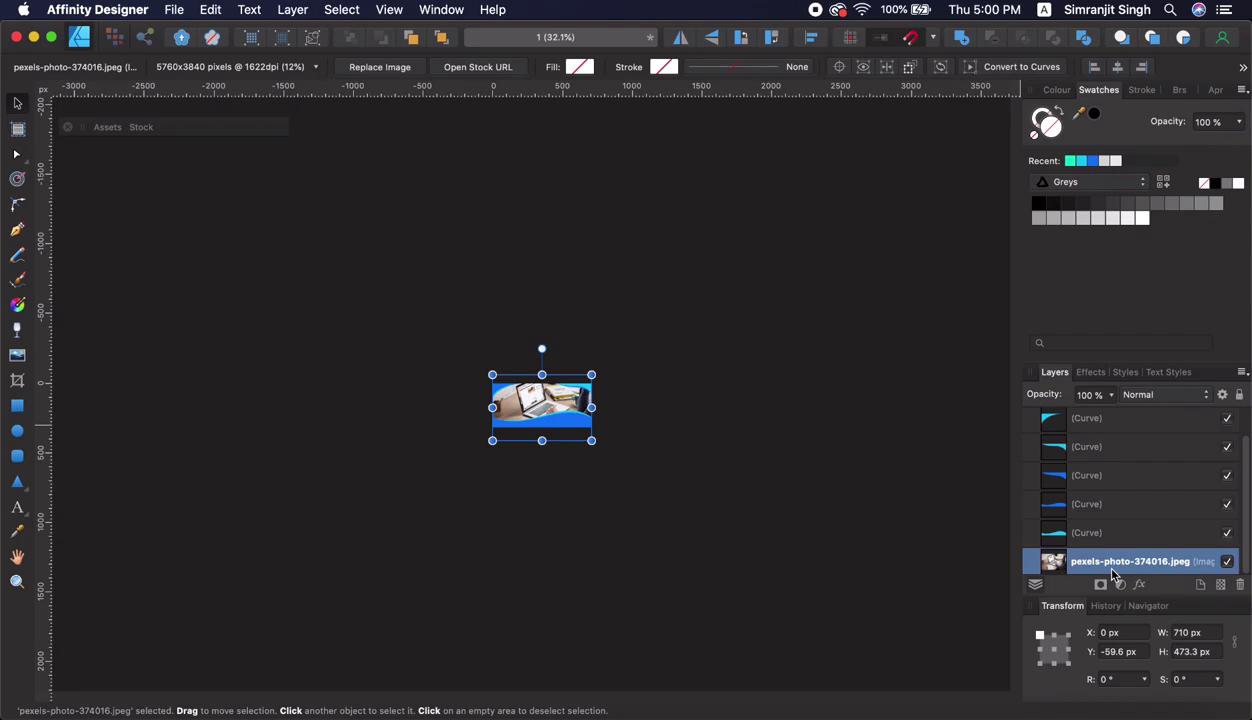
# Step: Zoom in on the banner and set the laptop photo layer's opacity to 60%
pyautogui.click(660, 431)
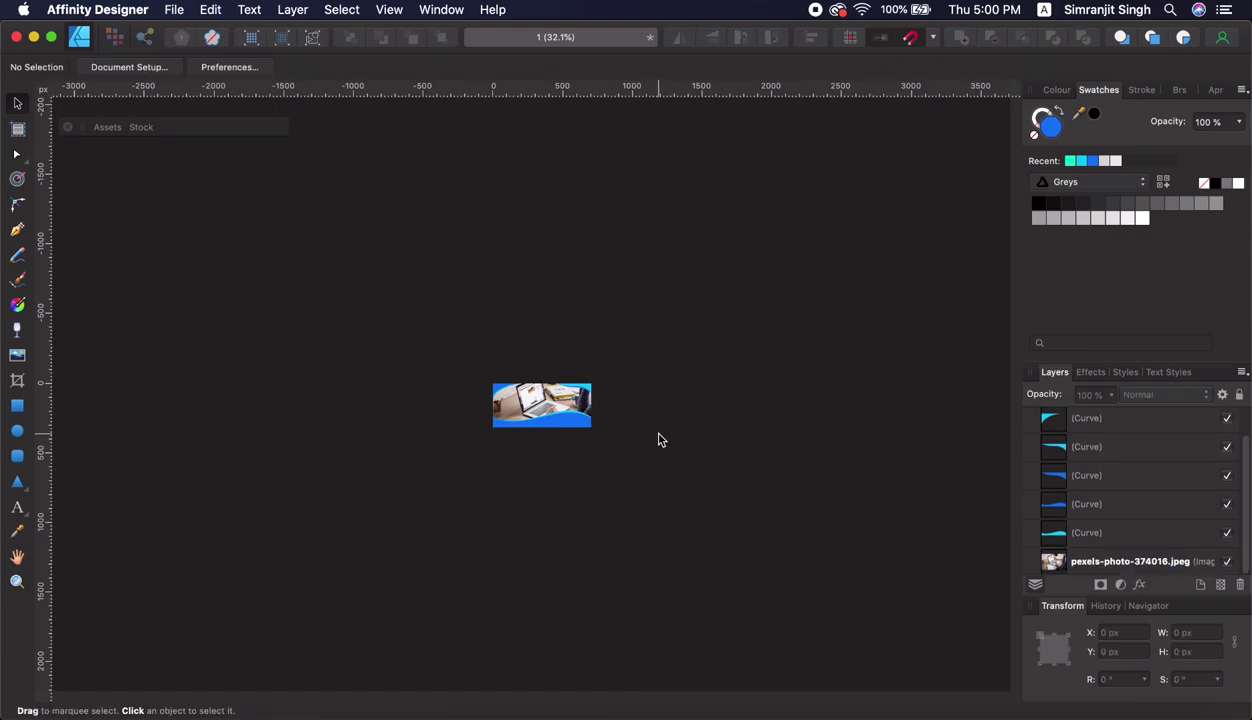
pyautogui.scroll(-2, 497, 439)
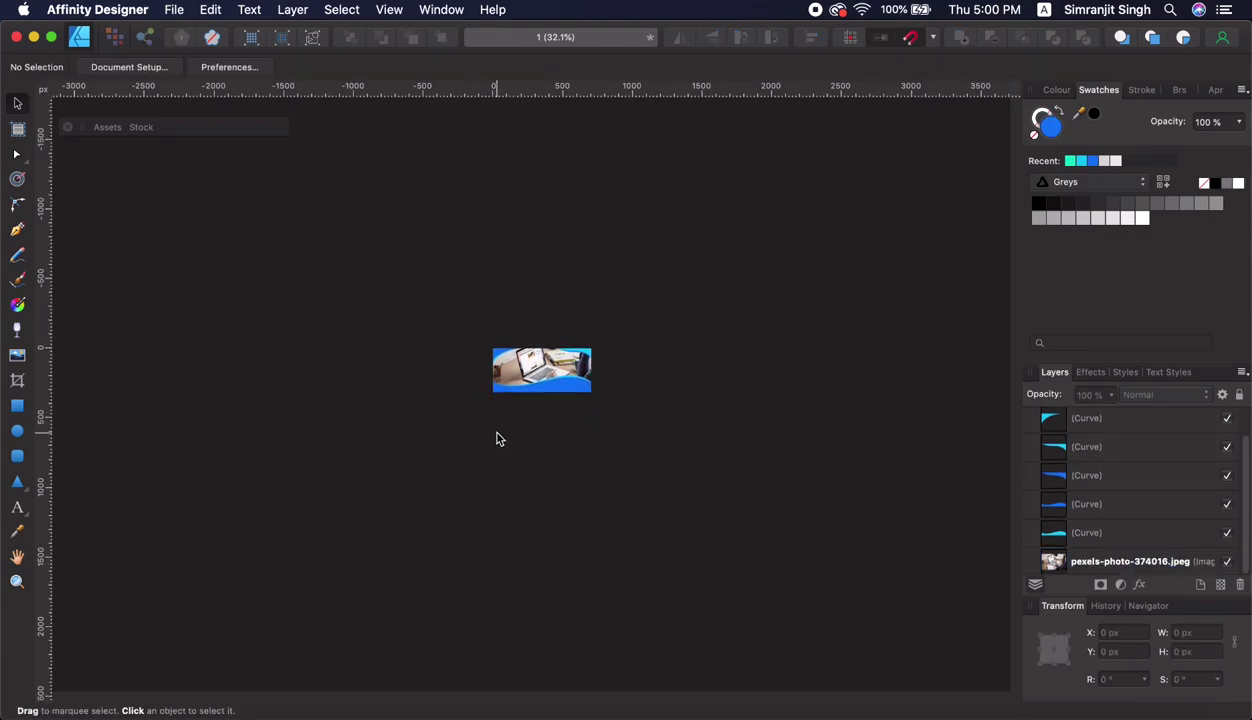
pyautogui.scroll(-2, 511, 395)
pyautogui.scroll(4, 513, 405)
pyautogui.keyDown('ctrl'); pyautogui.scroll(-1, 520, 415); pyautogui.keyUp('ctrl')
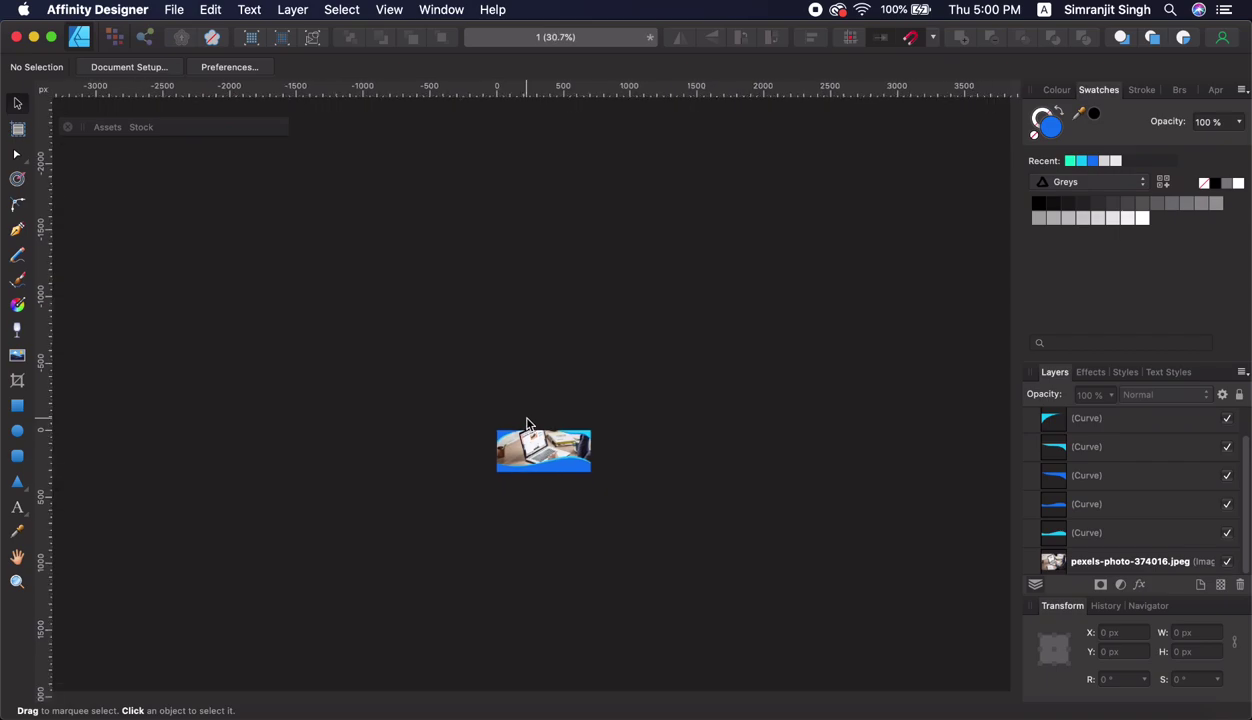
pyautogui.keyDown('ctrl'); pyautogui.scroll(1, 529, 421); pyautogui.keyUp('ctrl')
pyautogui.keyDown('ctrl'); pyautogui.scroll(1, 529, 421); pyautogui.keyUp('ctrl')
pyautogui.keyDown('ctrl'); pyautogui.scroll(3, 529, 421); pyautogui.keyUp('ctrl')
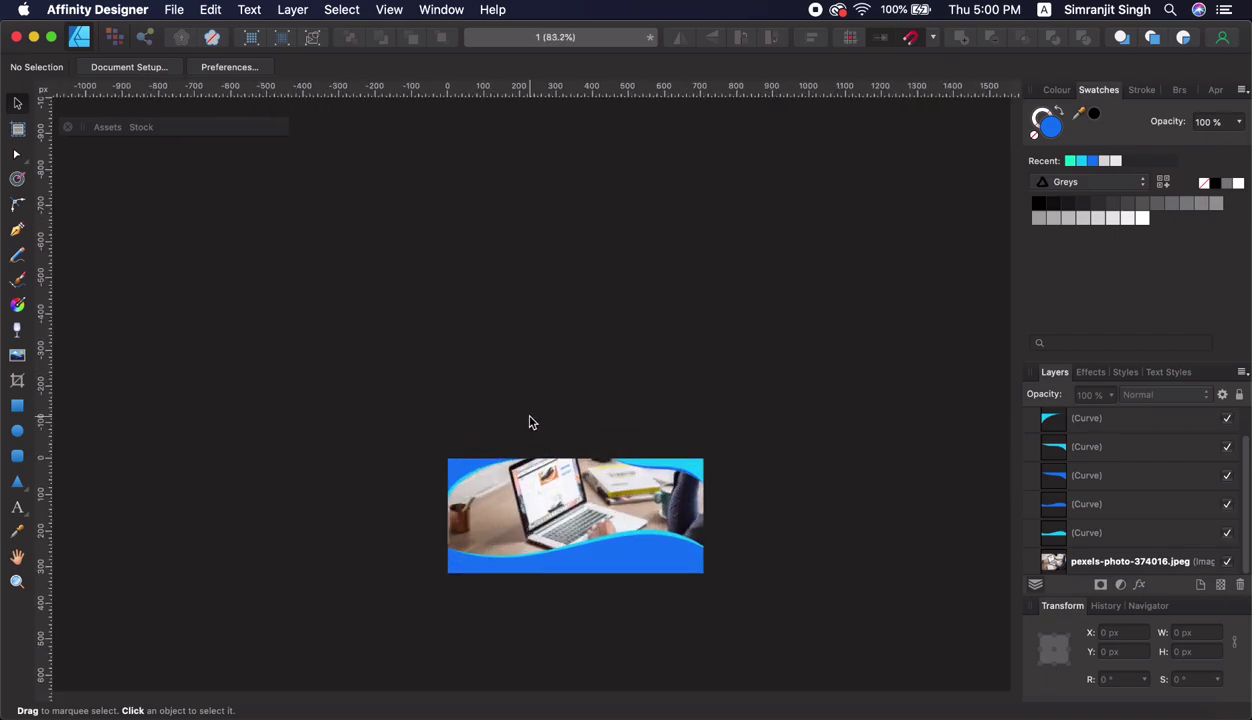
pyautogui.keyDown('ctrl'); pyautogui.scroll(3, 529, 421); pyautogui.keyUp('ctrl')
pyautogui.scroll(1, 575, 530)
pyautogui.scroll(-5, 590, 550)
pyautogui.scroll(-3, 590, 545)
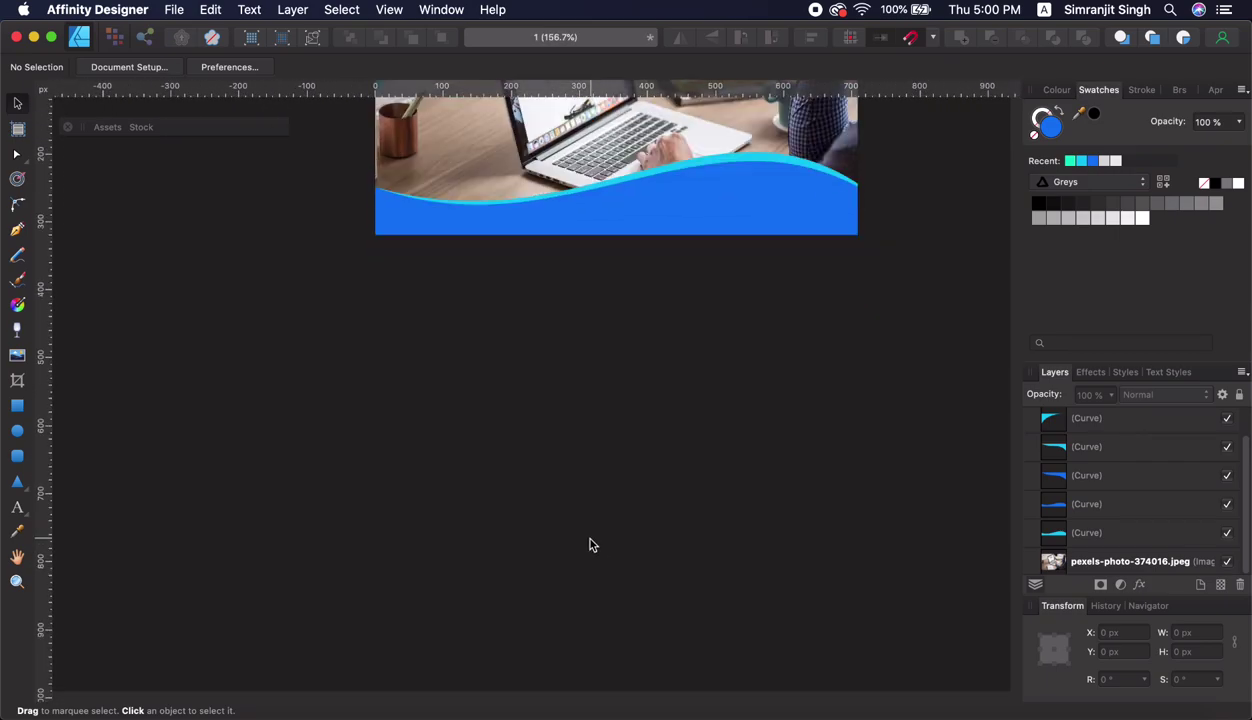
pyautogui.scroll(1, 588, 547)
pyautogui.scroll(-1, 588, 547)
pyautogui.scroll(-1, 592, 545)
pyautogui.scroll(5, 595, 542)
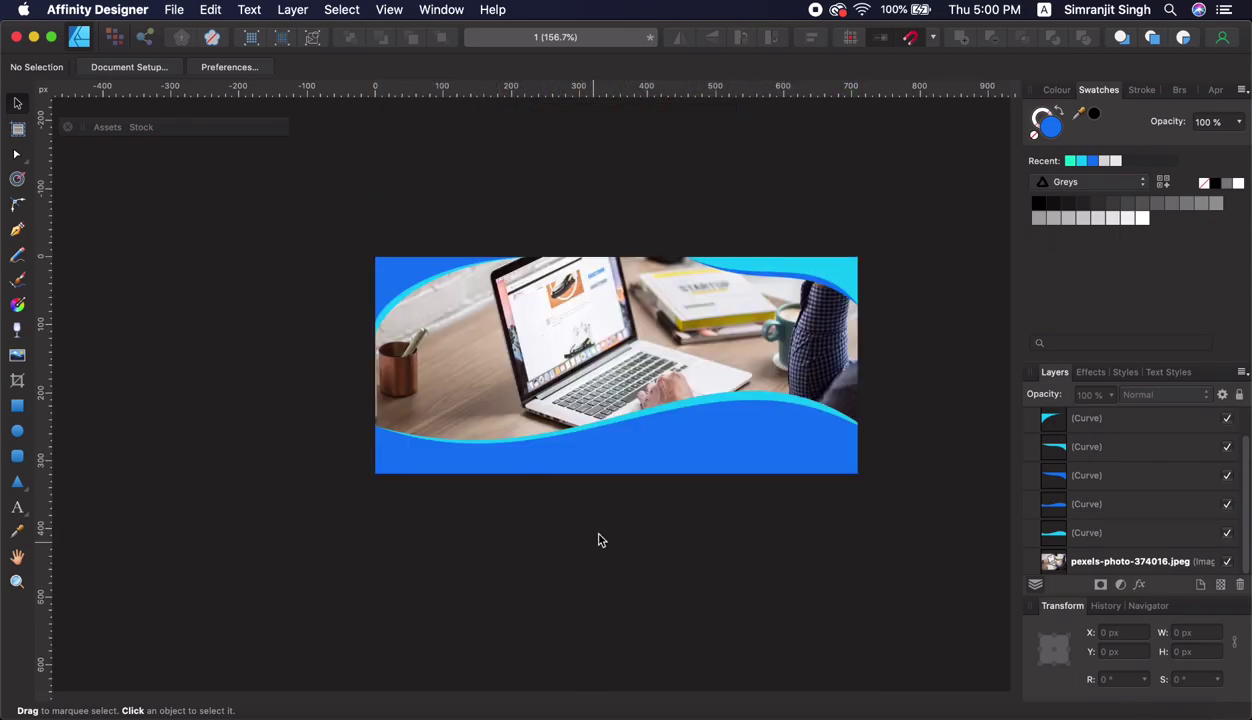
pyautogui.keyDown('ctrl'); pyautogui.scroll(1, 570, 400); pyautogui.keyUp('ctrl')
pyautogui.keyDown('ctrl'); pyautogui.scroll(1, 566, 403); pyautogui.keyUp('ctrl')
pyautogui.keyDown('ctrl'); pyautogui.scroll(1, 561, 406); pyautogui.keyUp('ctrl')
pyautogui.keyDown('ctrl'); pyautogui.scroll(1, 555, 410); pyautogui.keyUp('ctrl')
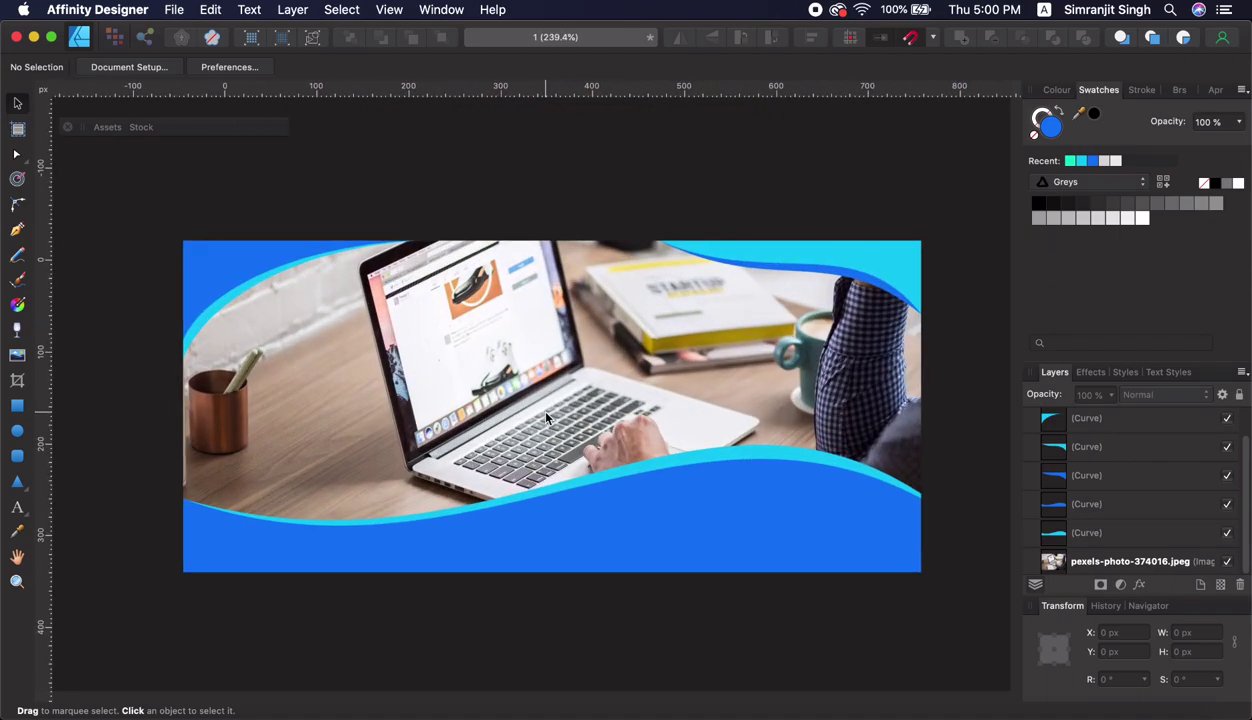
pyautogui.keyDown('ctrl'); pyautogui.scroll(2, 548, 416); pyautogui.keyUp('ctrl')
pyautogui.press('space')
pyautogui.moveTo(626, 542); pyautogui.dragTo(612, 466)
pyautogui.click(549, 430)
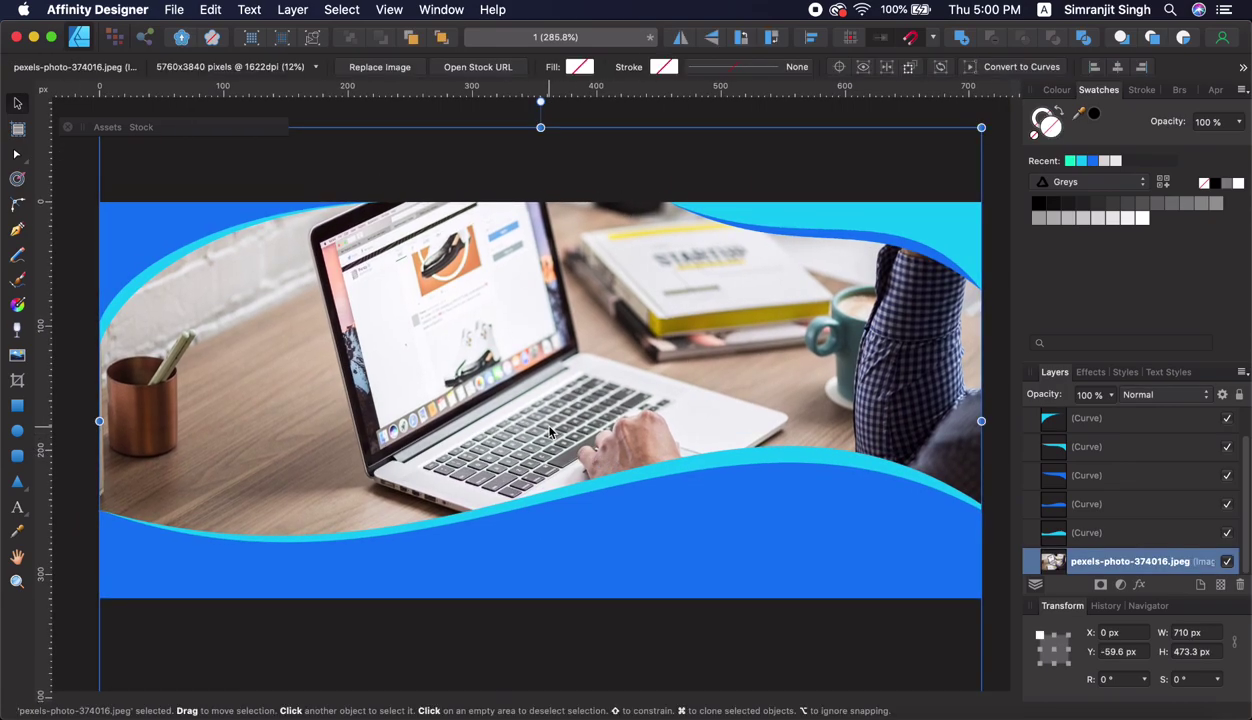
pyautogui.click(1110, 394)
pyautogui.moveTo(1112, 414); pyautogui.dragTo(1040, 420)
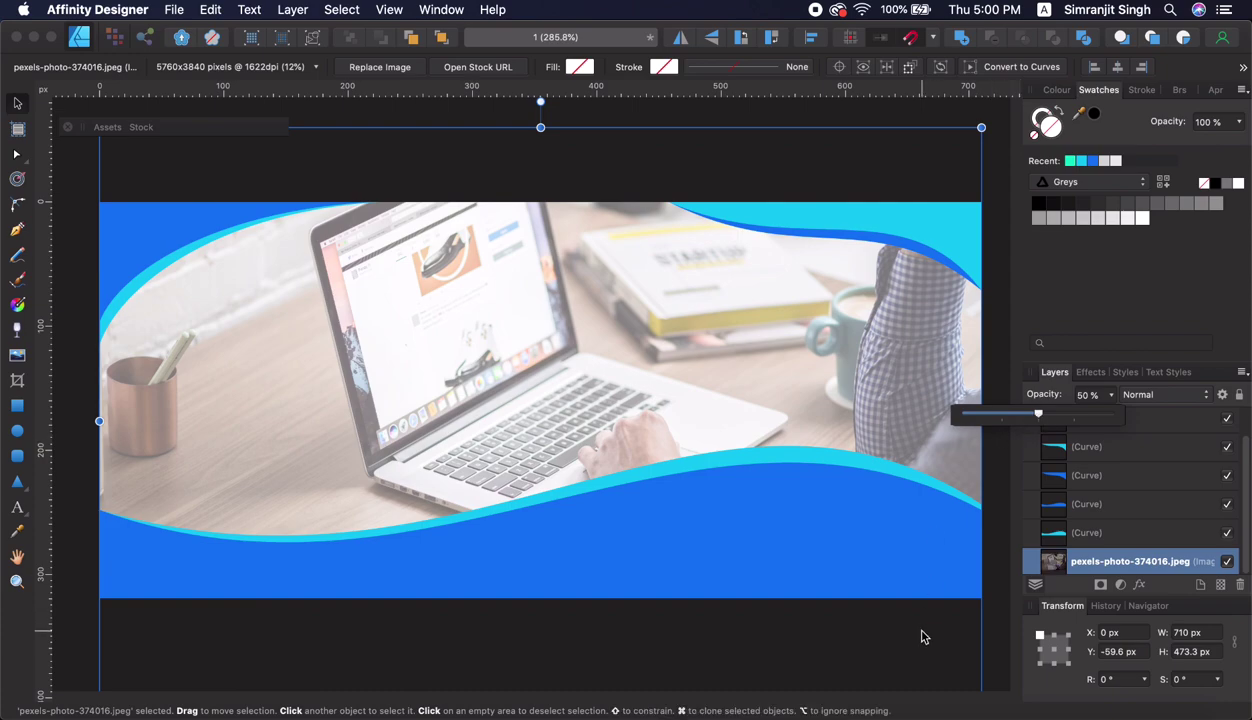
# Step: Draw a black rectangle covering the whole banner and send it to the back
pyautogui.click(17, 405)
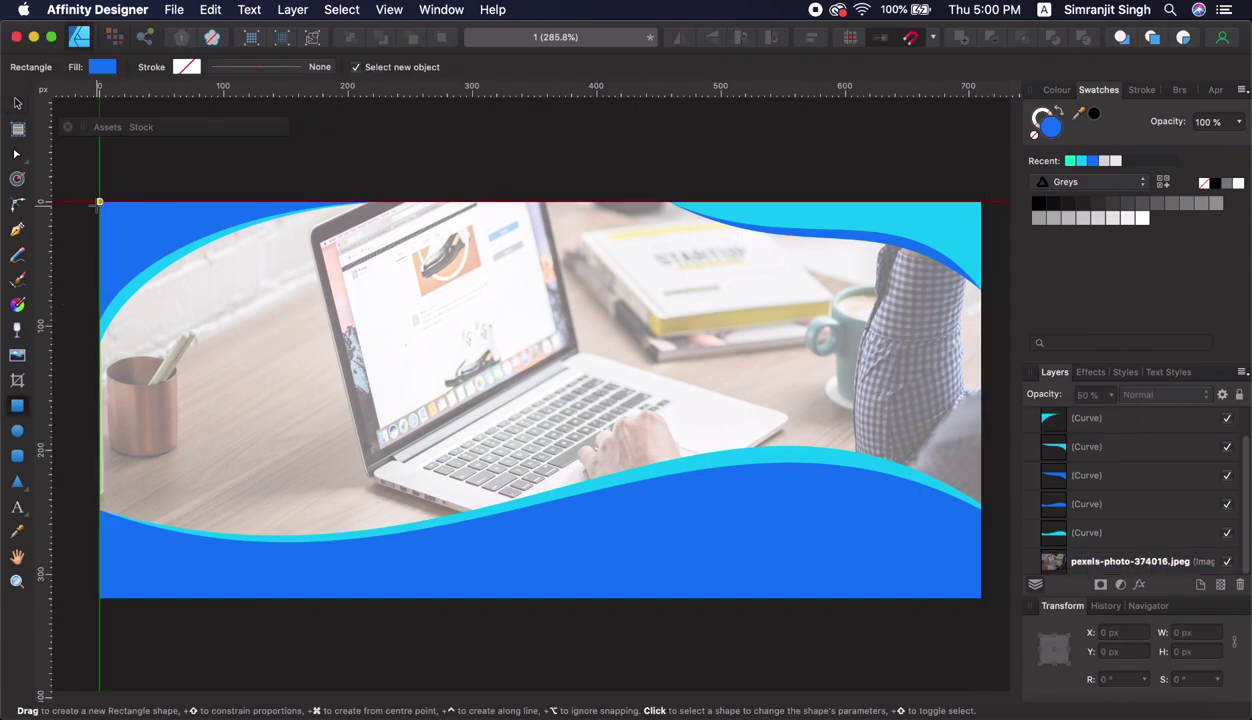
pyautogui.moveTo(99, 202); pyautogui.dragTo(981, 598)
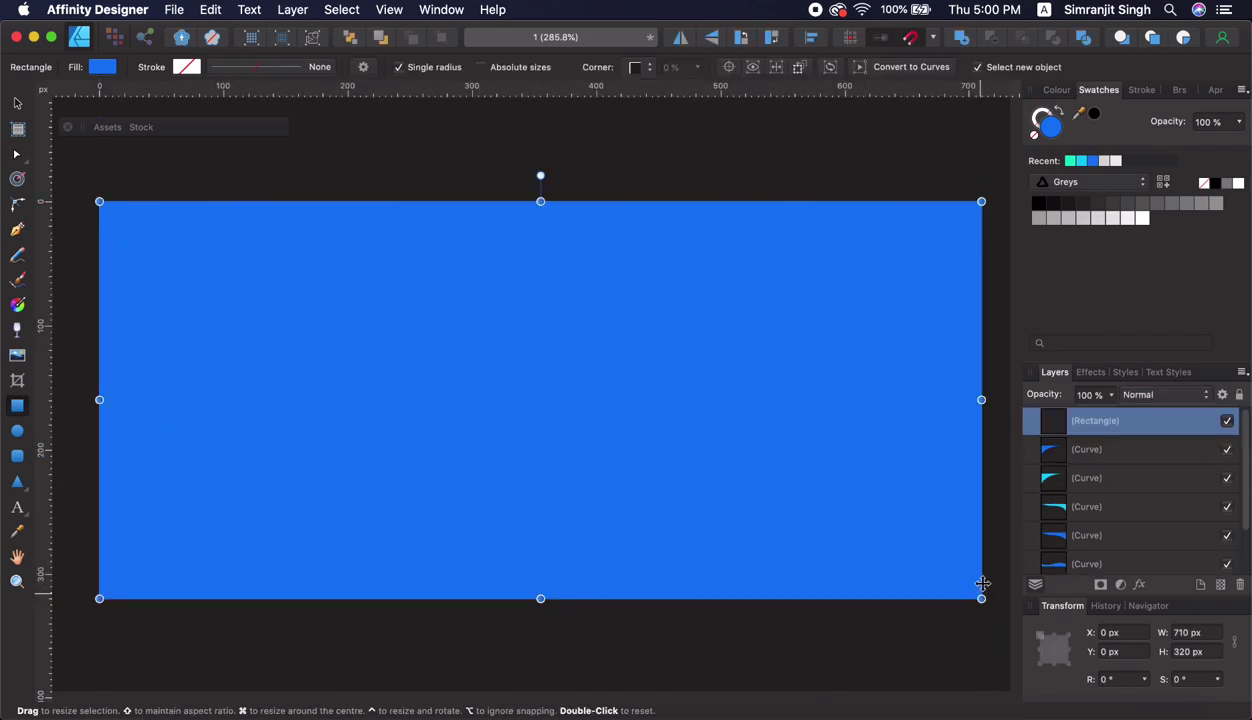
pyautogui.click(1038, 203)
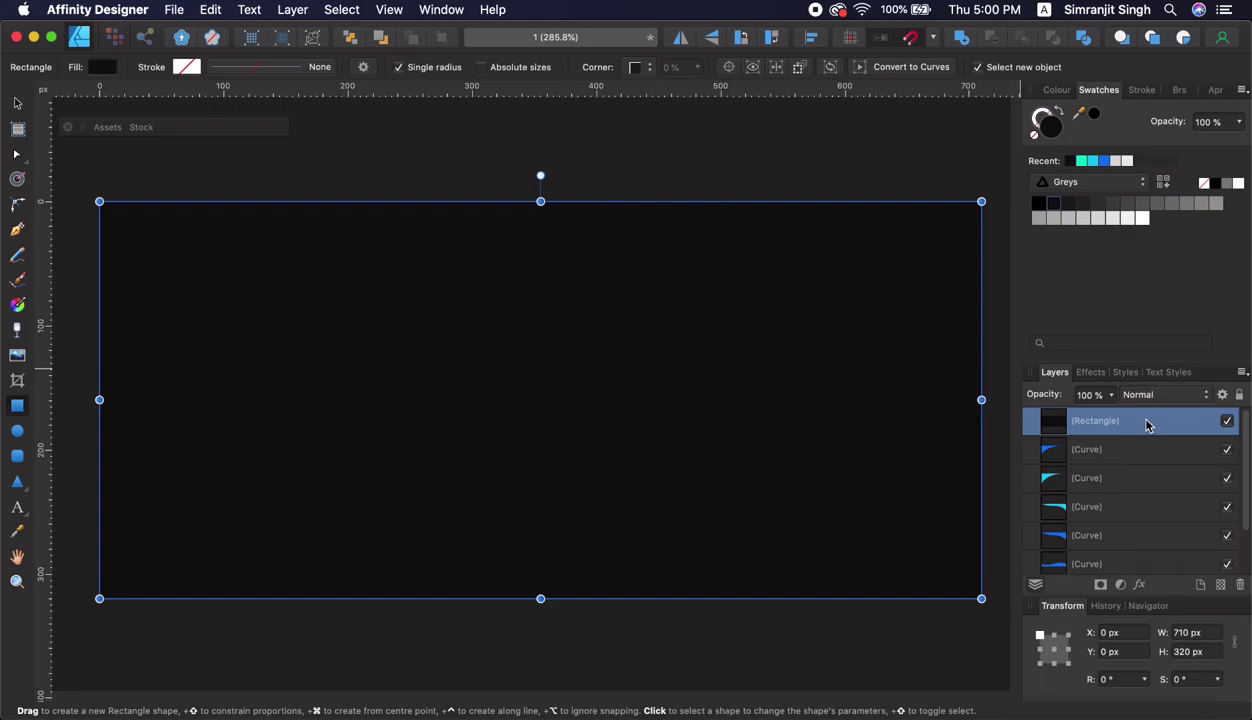
pyautogui.press('super+shift+bracketleft')
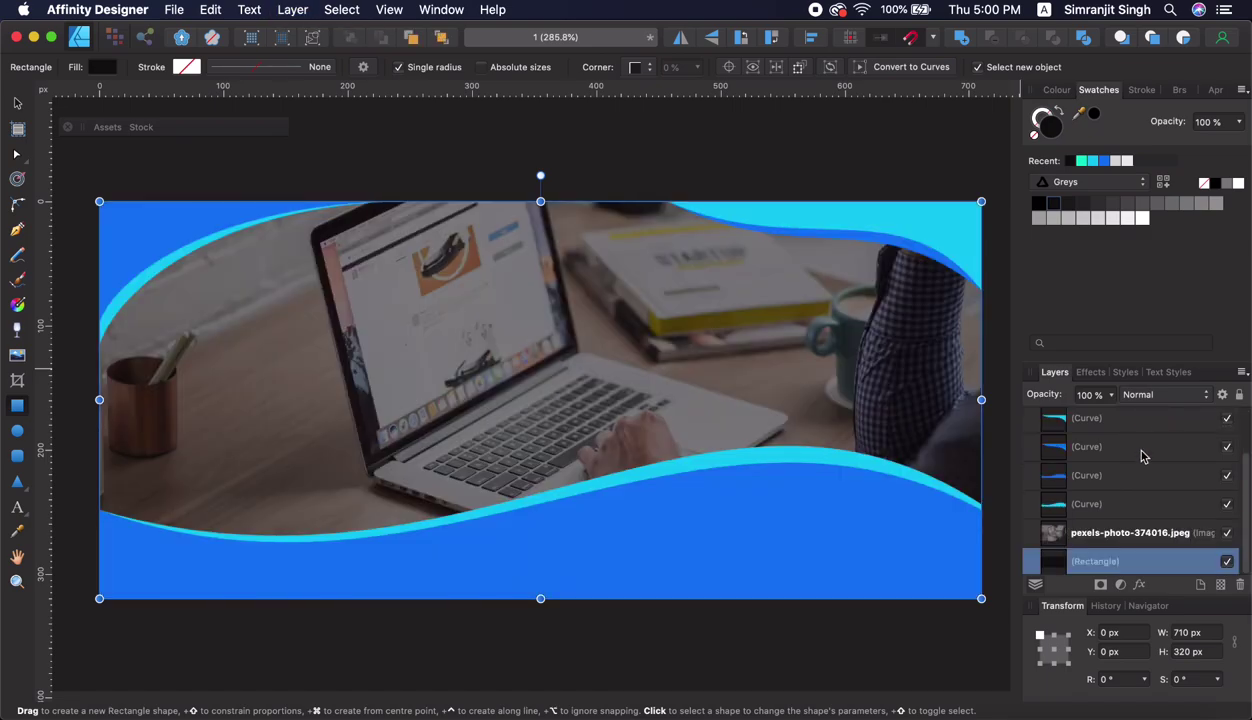
# Step: Lower the laptop photo's opacity to about 29% to darken it, then deselect
pyautogui.click(1119, 537)
pyautogui.moveTo(1115, 398); pyautogui.dragTo(1087, 418)
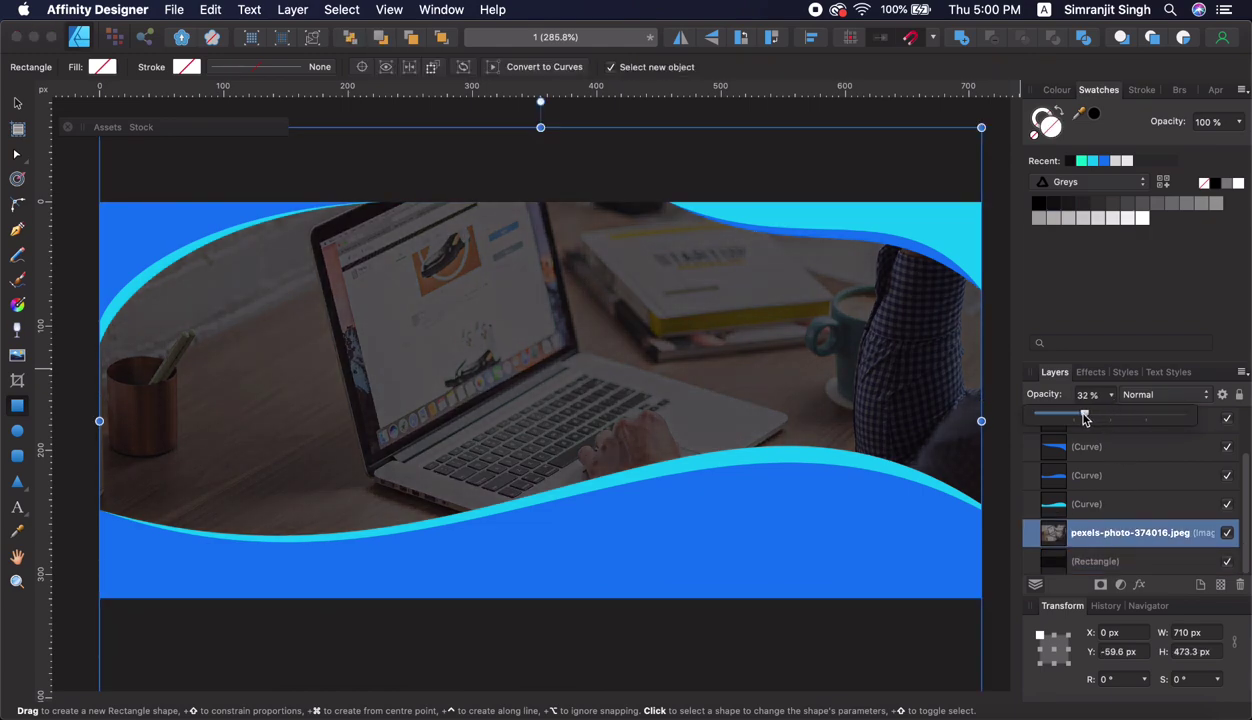
pyautogui.moveTo(1083, 420); pyautogui.dragTo(1079, 420)
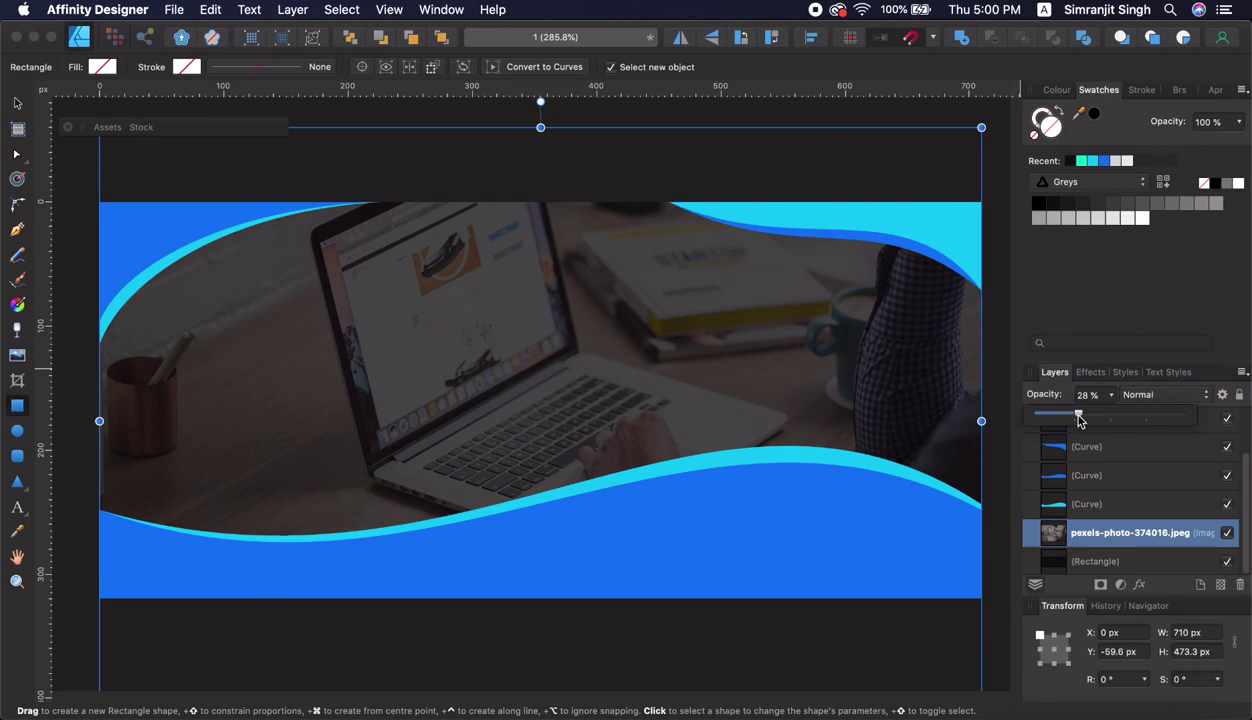
pyautogui.click(827, 192)
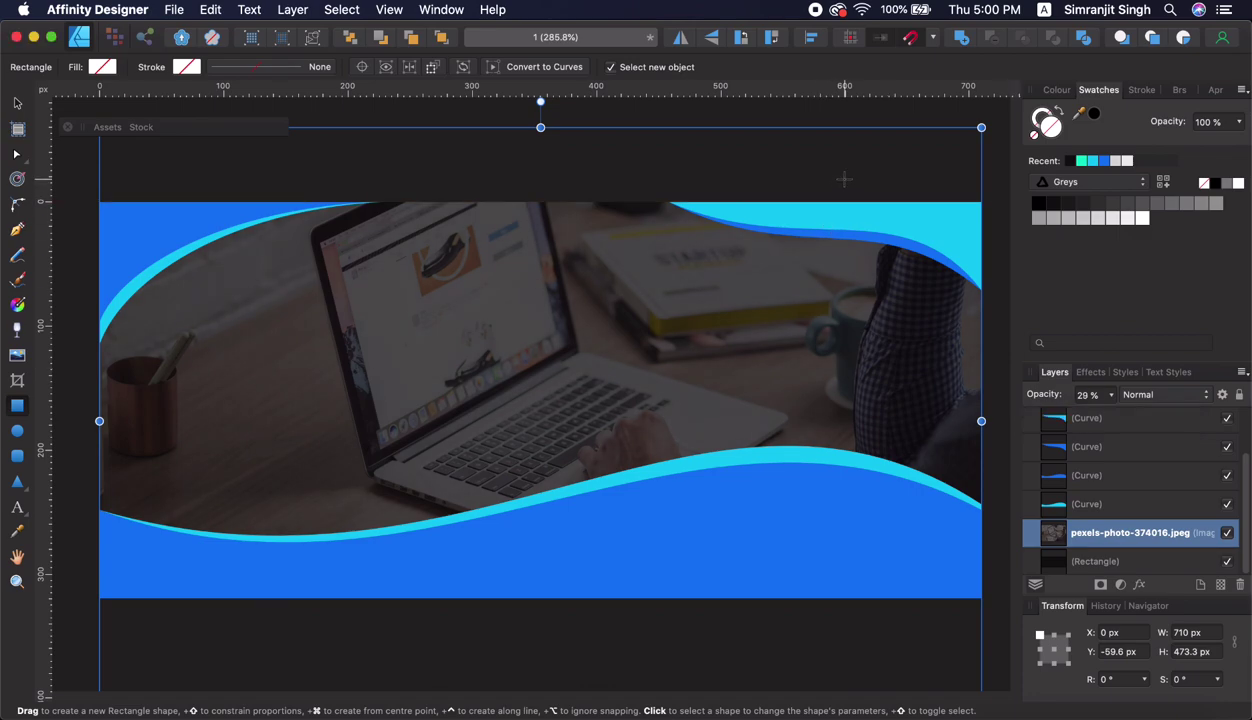
pyautogui.click(993, 175)
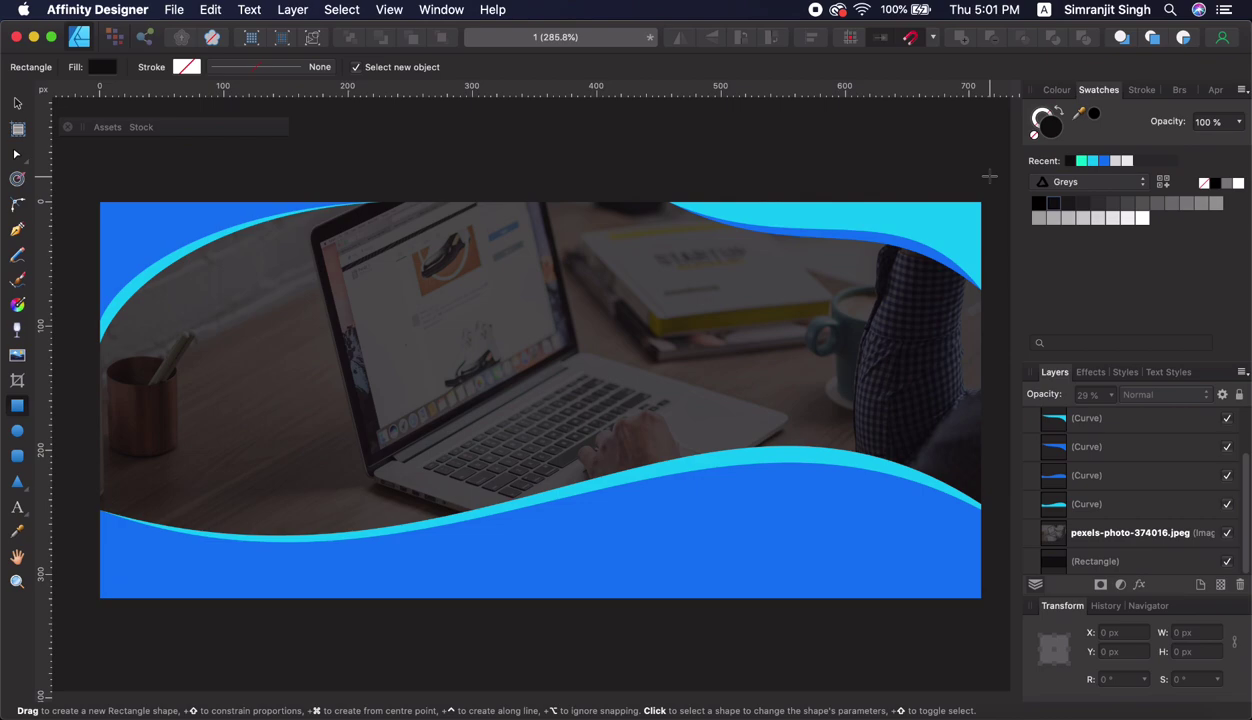
# Step: Place the DESIGN ART STUDIO logo from Assets, scaled to 64.7 × 14.6 px, at top-left
pyautogui.click(150, 147)
pyautogui.click(168, 148)
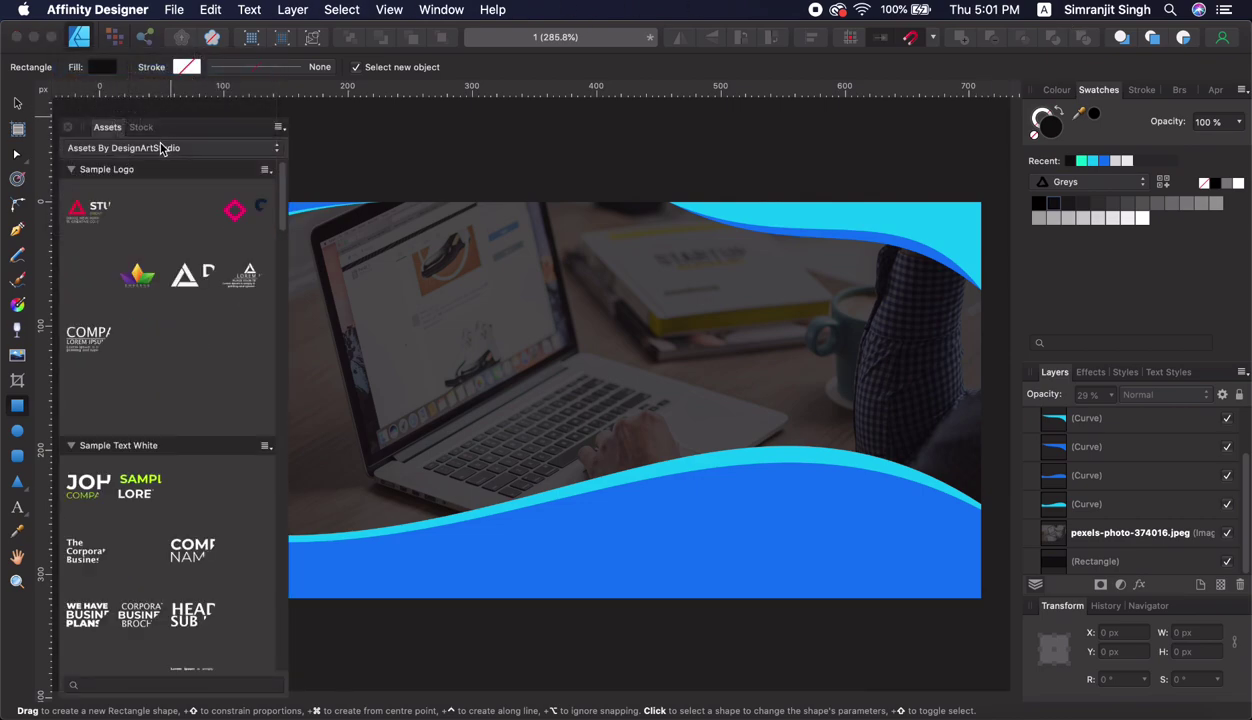
pyautogui.moveTo(178, 283); pyautogui.dragTo(354, 300)
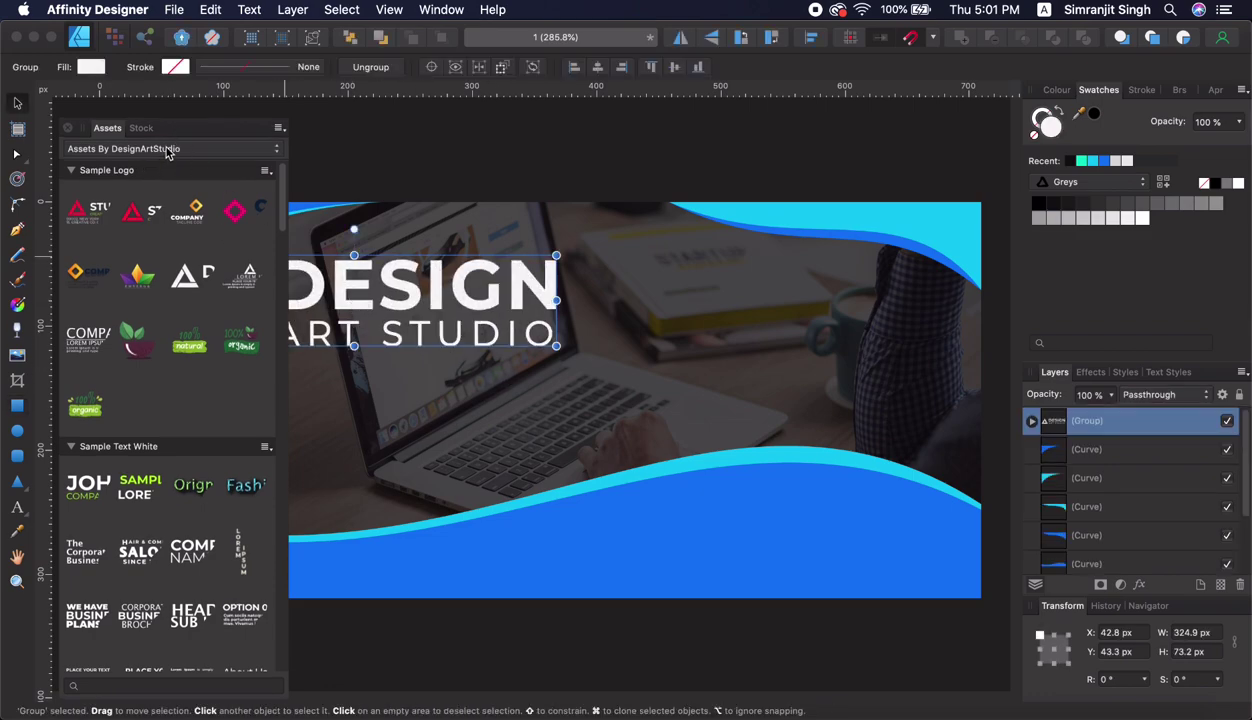
pyautogui.click(107, 128)
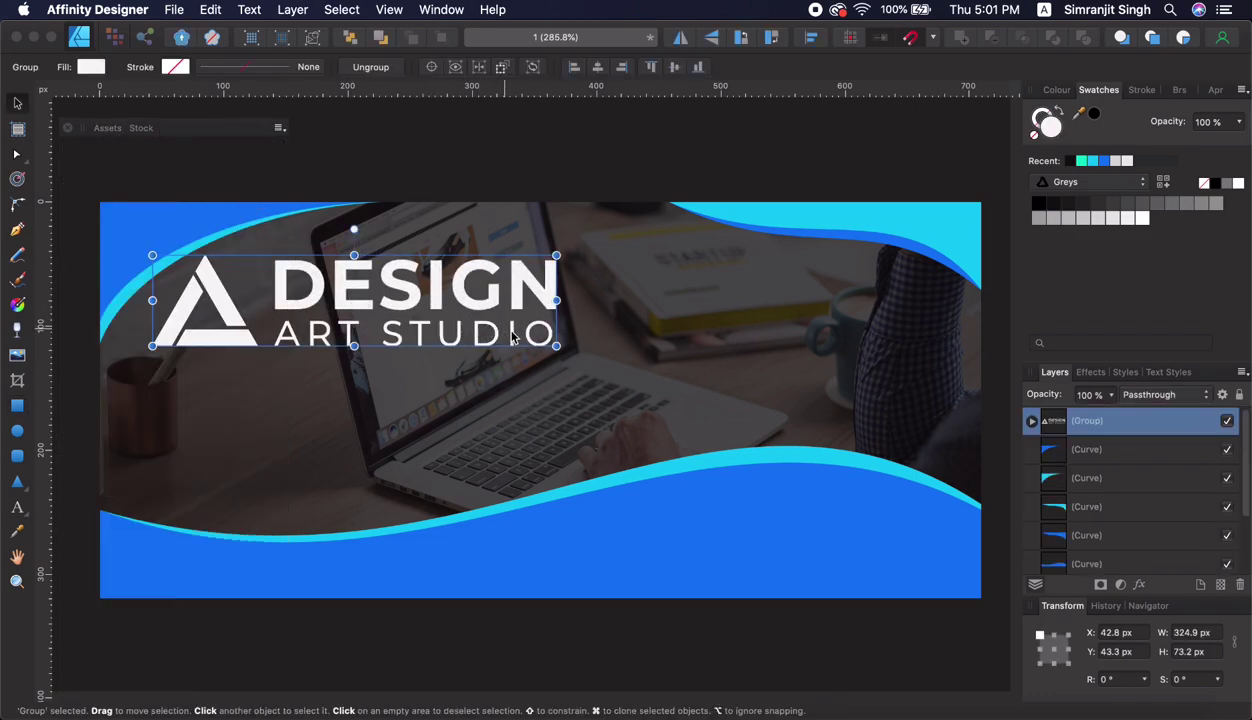
pyautogui.moveTo(541, 343)
pyautogui.mouseDown()
pyautogui.moveTo(243, 277)
pyautogui.moveTo(160, 230)
pyautogui.moveTo(196, 236)
pyautogui.moveTo(177, 231)
pyautogui.mouseUp()
pyautogui.click(229, 192)
pyautogui.click(112, 282)
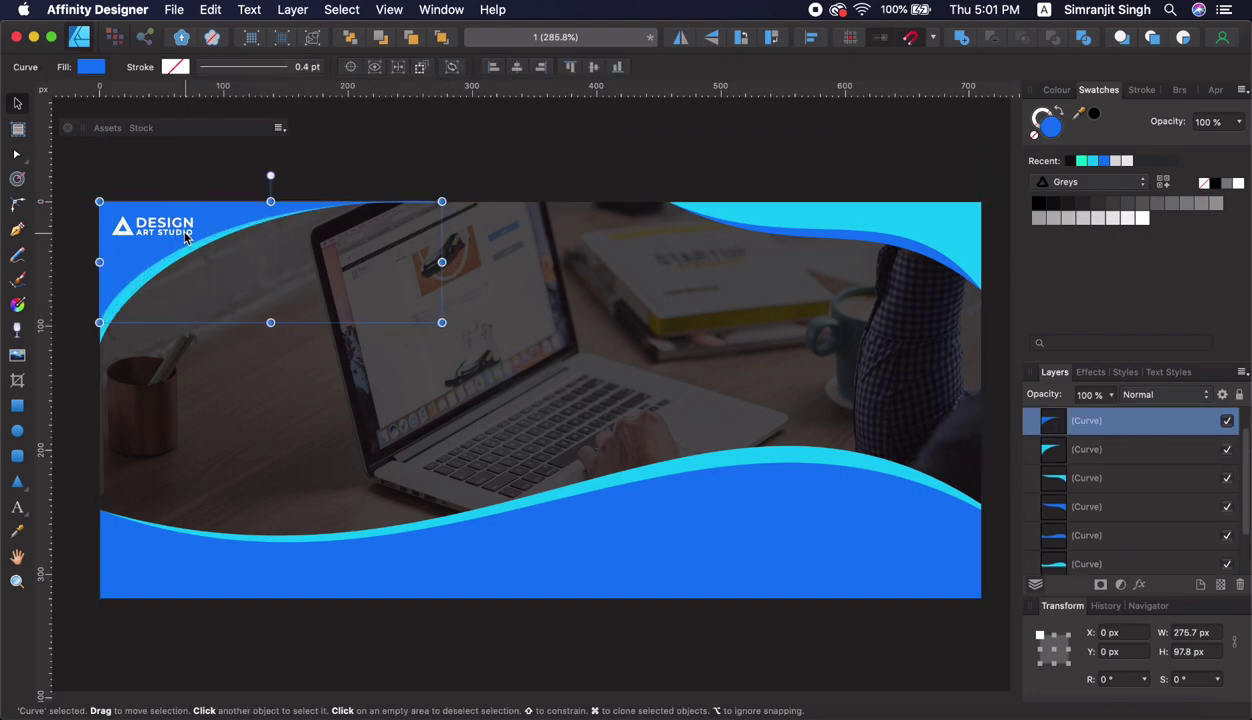
pyautogui.click(182, 232)
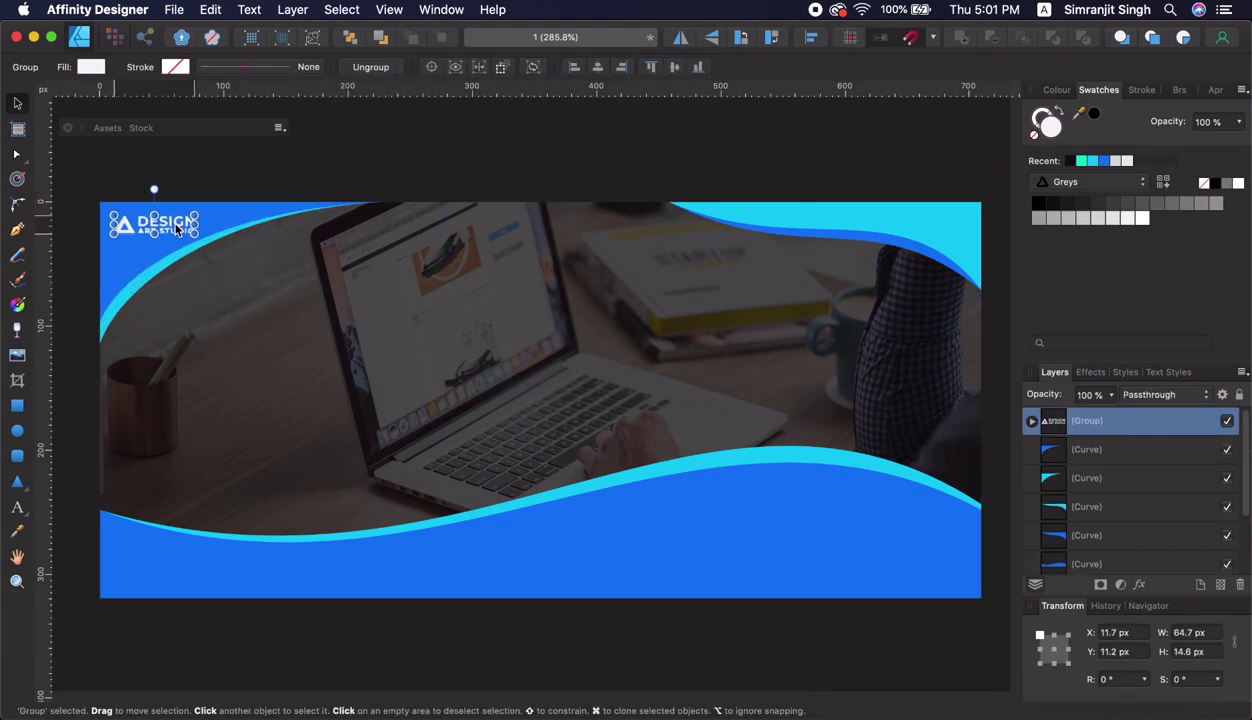
pyautogui.click(110, 129)
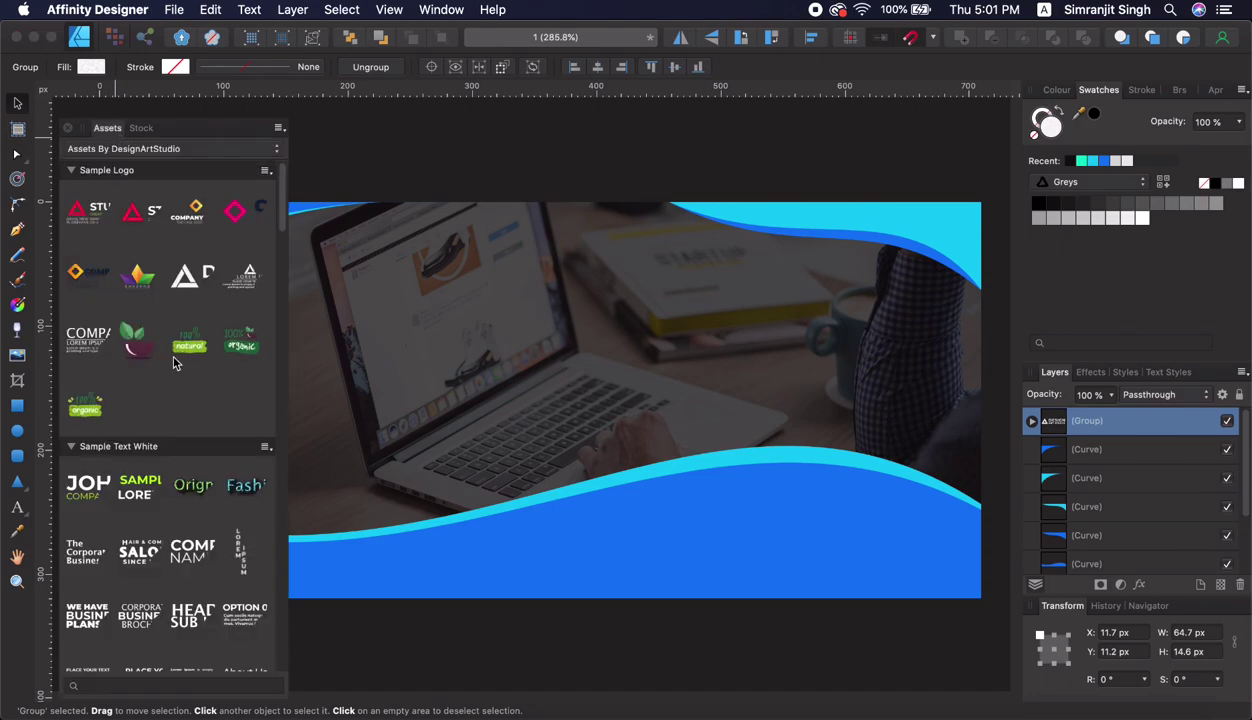
pyautogui.scroll(-3, 173, 363)
pyautogui.scroll(-3, 170, 400)
pyautogui.scroll(-4, 170, 417)
pyautogui.scroll(-4, 175, 425)
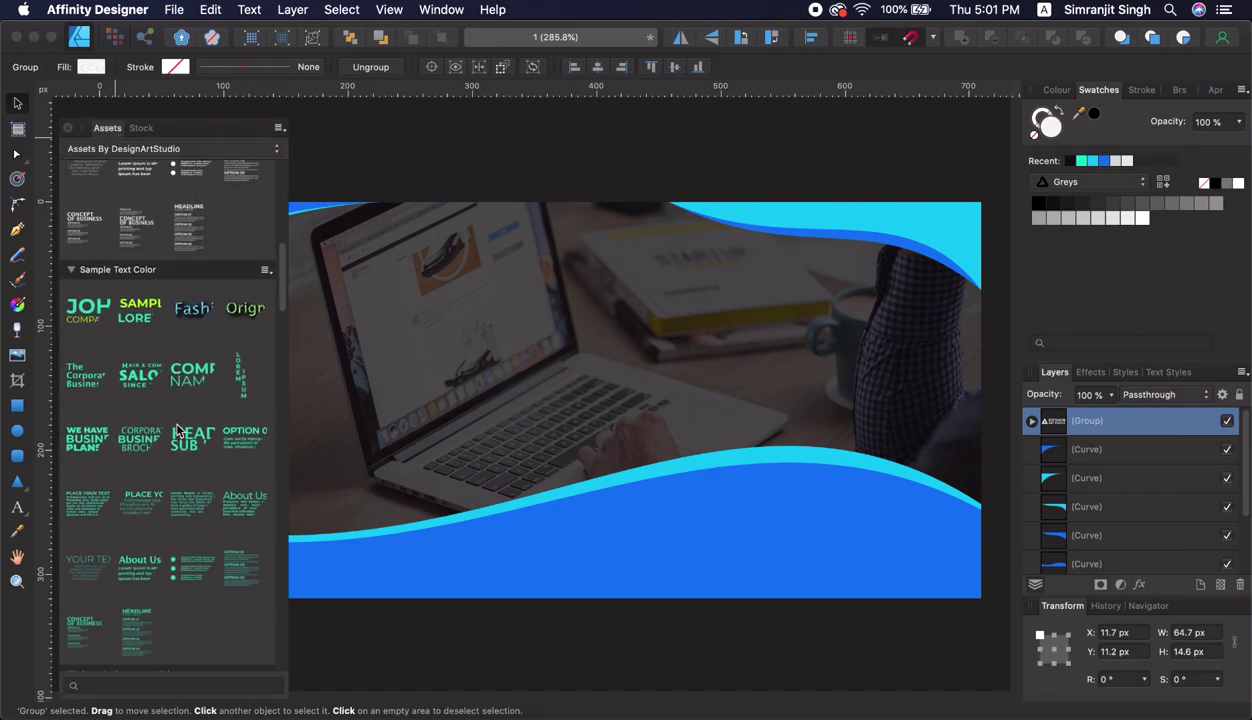
pyautogui.scroll(-1, 178, 430)
pyautogui.scroll(-5, 183, 435)
pyautogui.scroll(-3, 183, 430)
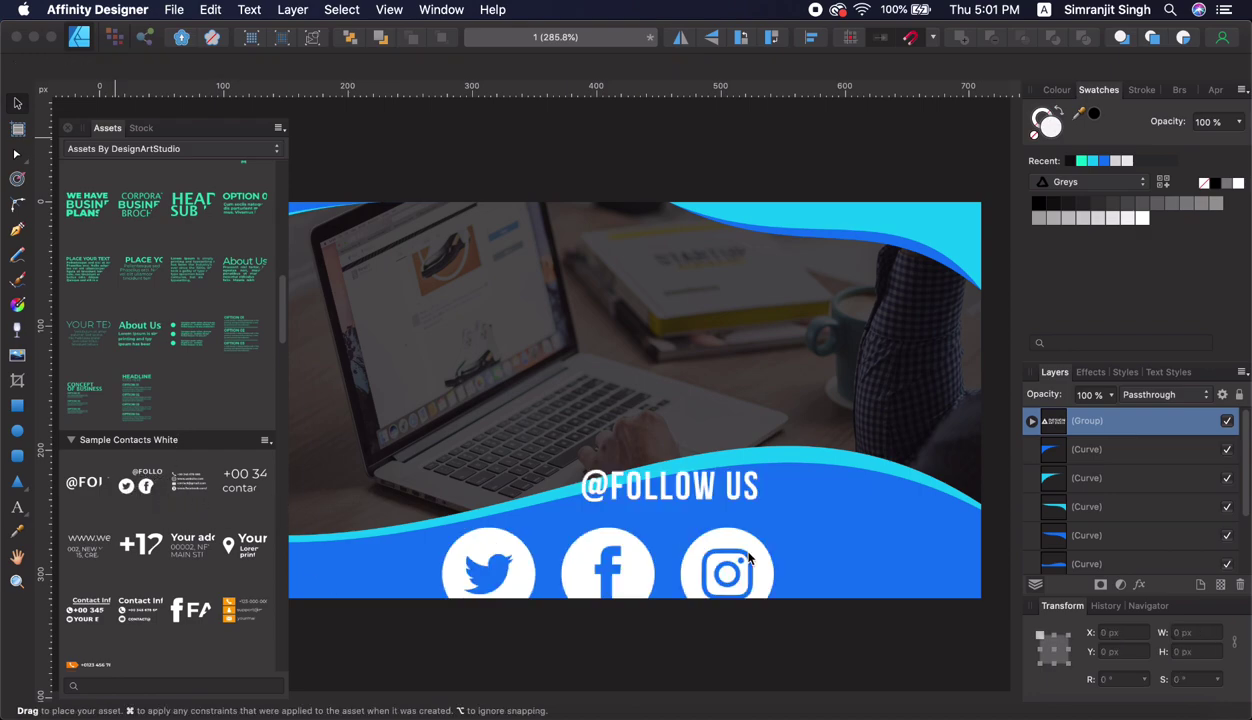
pyautogui.moveTo(155, 481); pyautogui.dragTo(766, 523)
pyautogui.moveTo(614, 438); pyautogui.dragTo(848, 544)
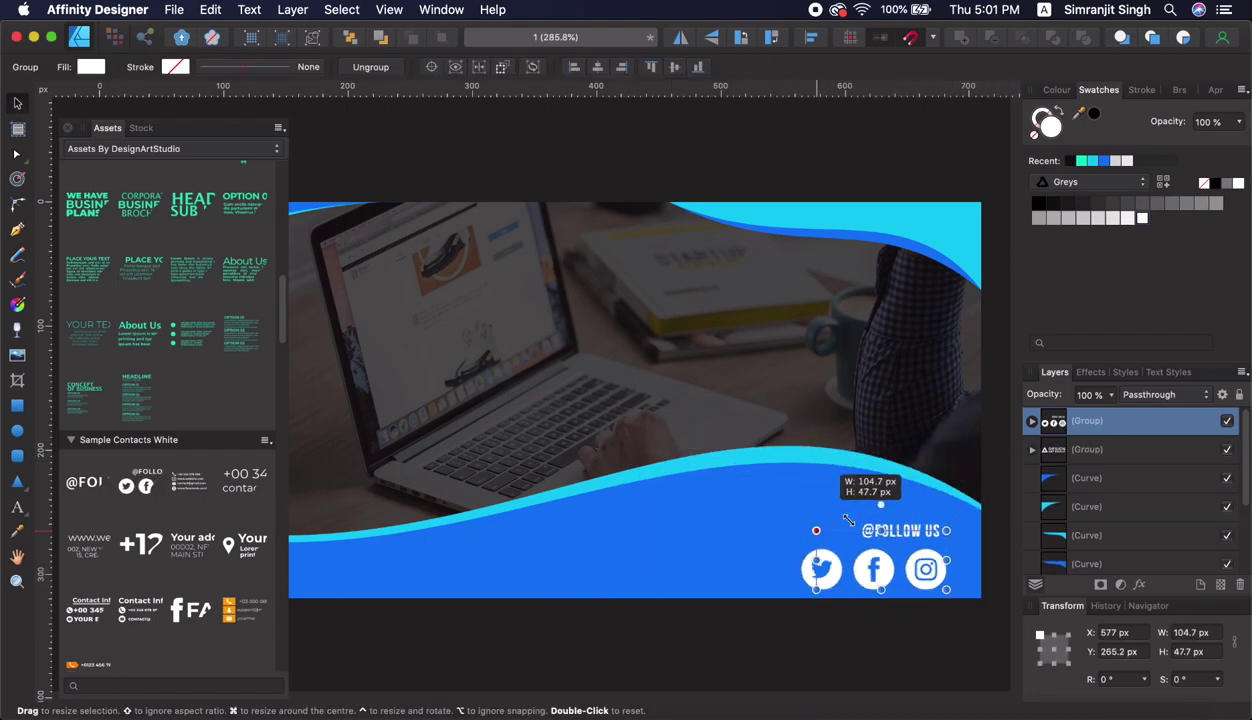
pyautogui.moveTo(914, 576); pyautogui.dragTo(937, 576)
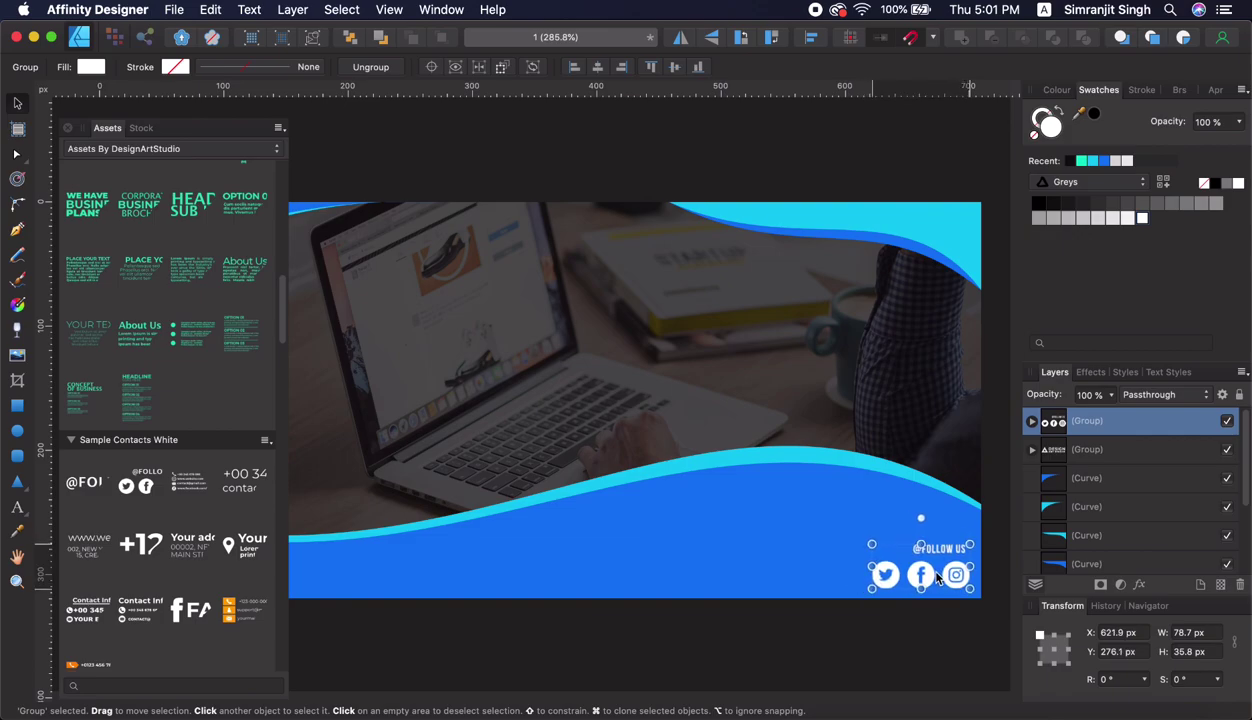
pyautogui.scroll(1, 207, 395)
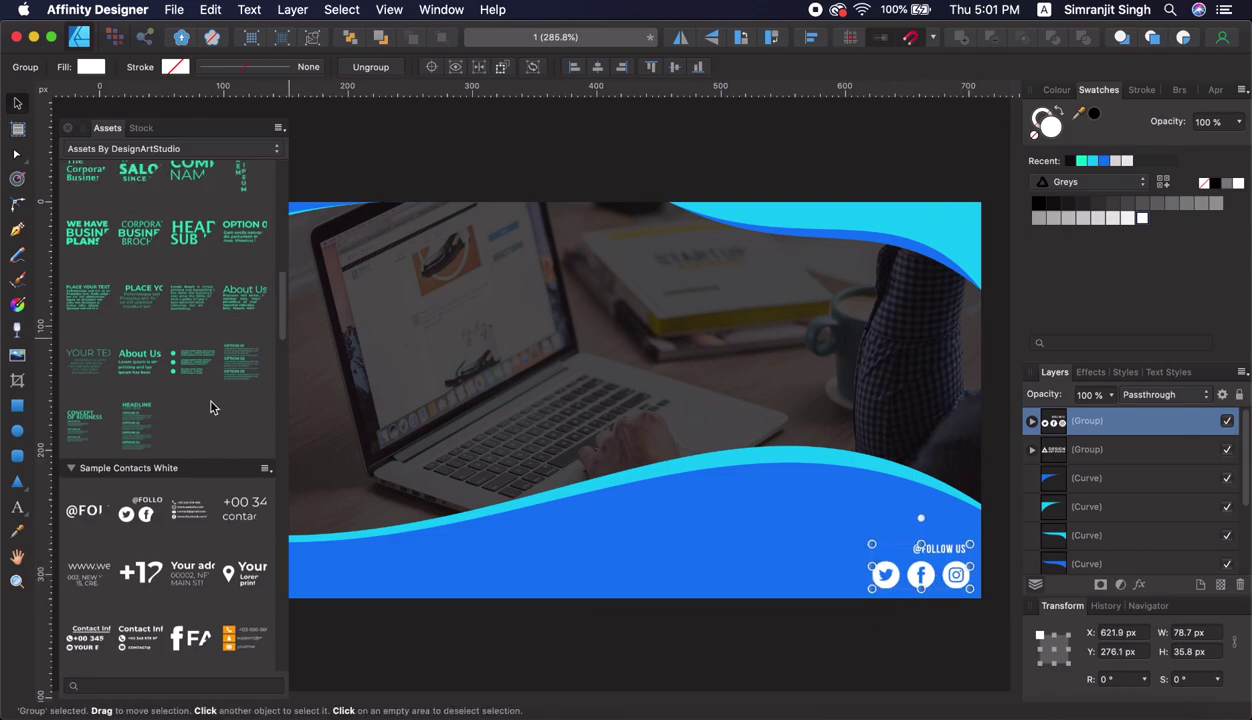
pyautogui.scroll(4, 208, 390)
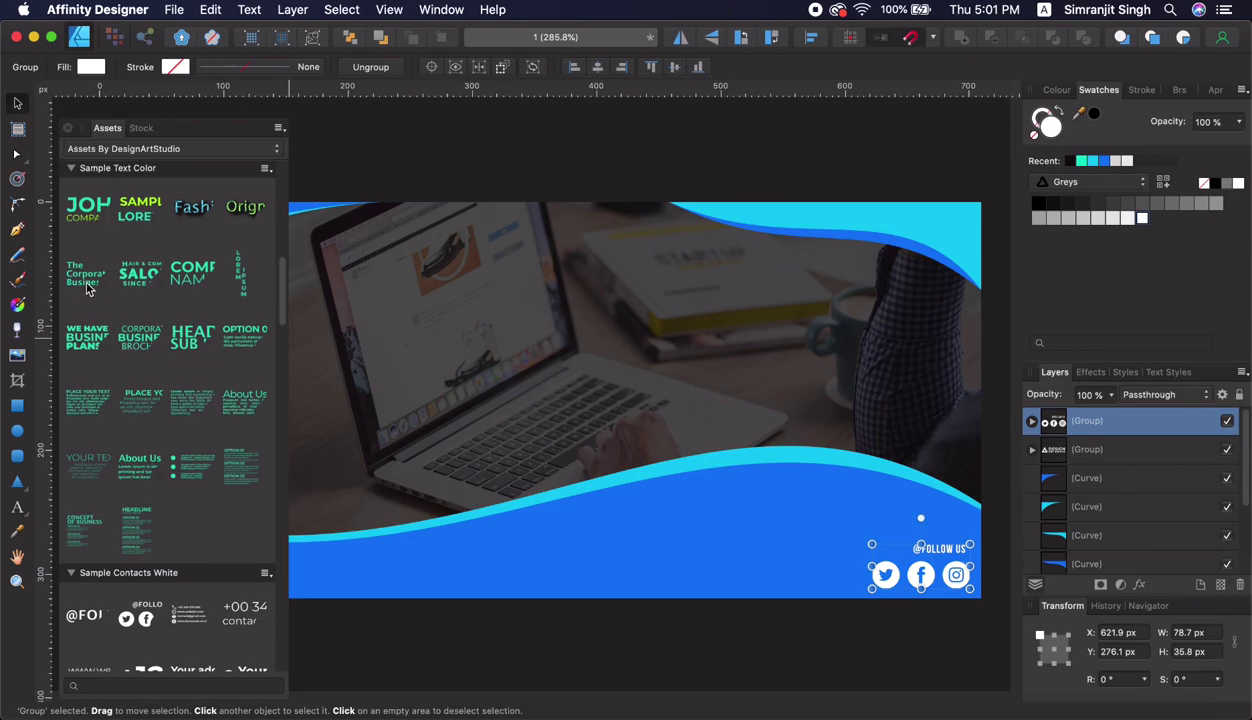
# Step: Place a Sample Text Color asset and replace its text with 'Business' and 'Solutions' on two lines
pyautogui.moveTo(88, 288); pyautogui.dragTo(437, 347)
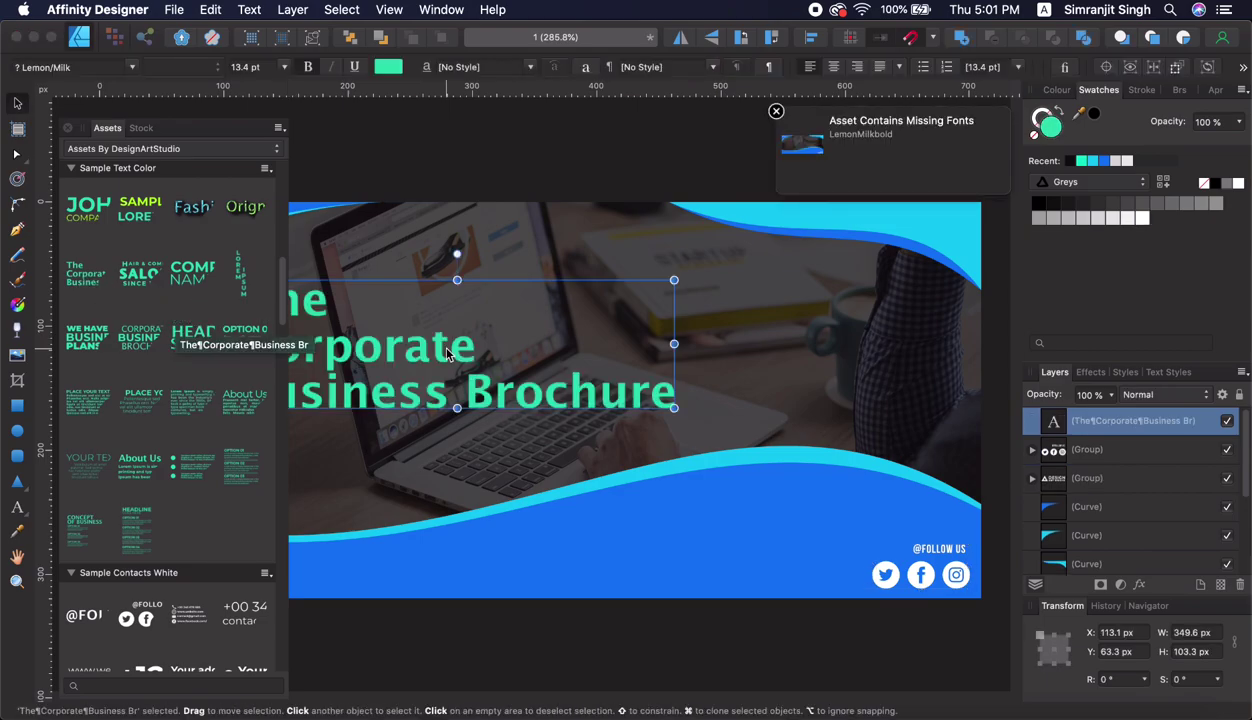
pyautogui.click(114, 128)
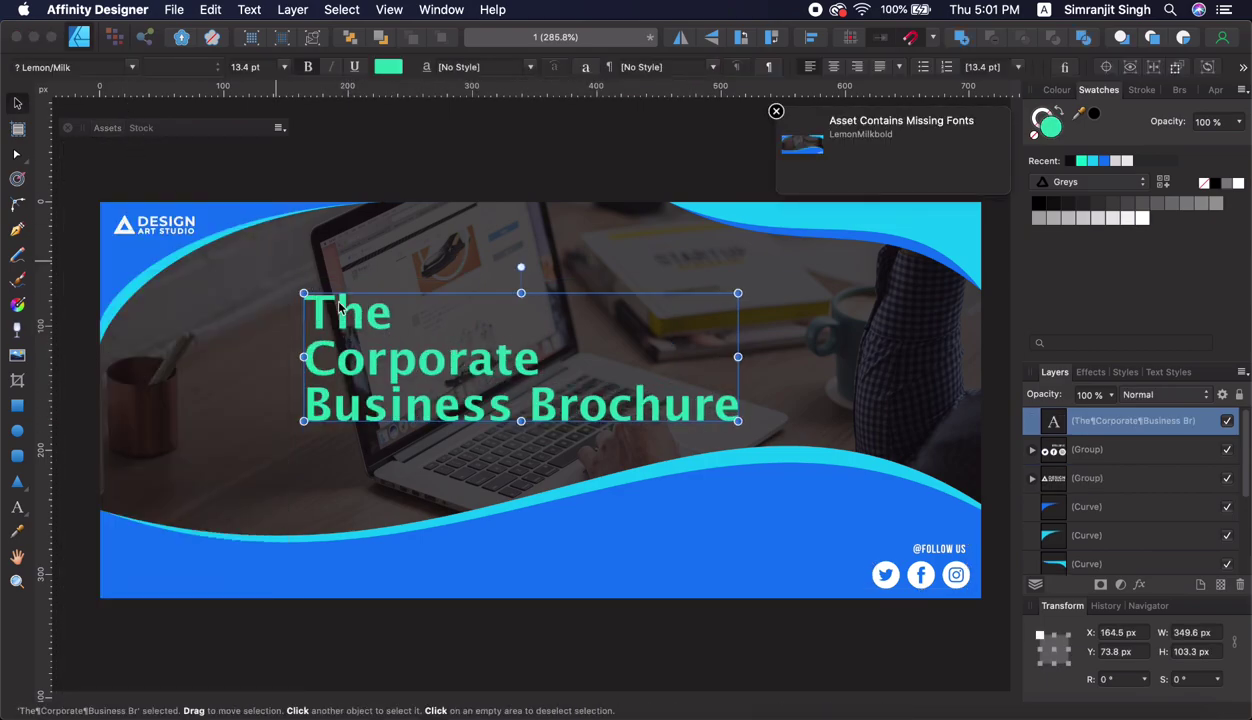
pyautogui.tripleClick(634, 414)
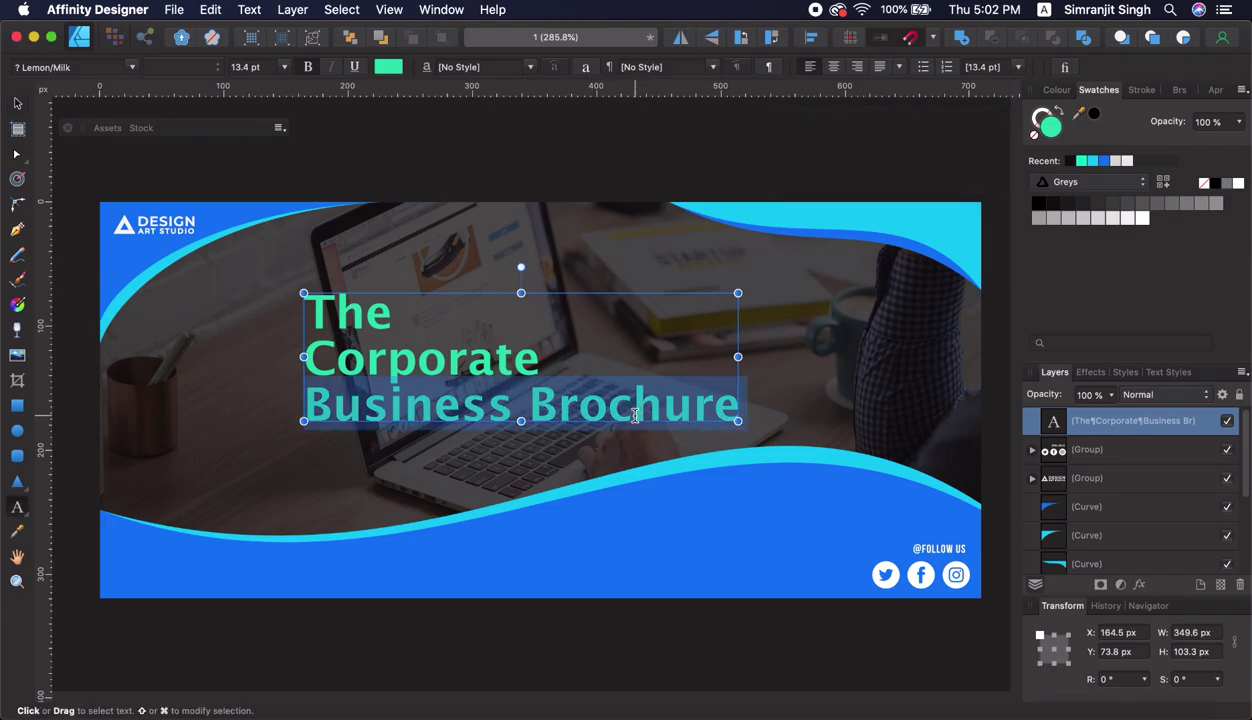
pyautogui.press('super+a')
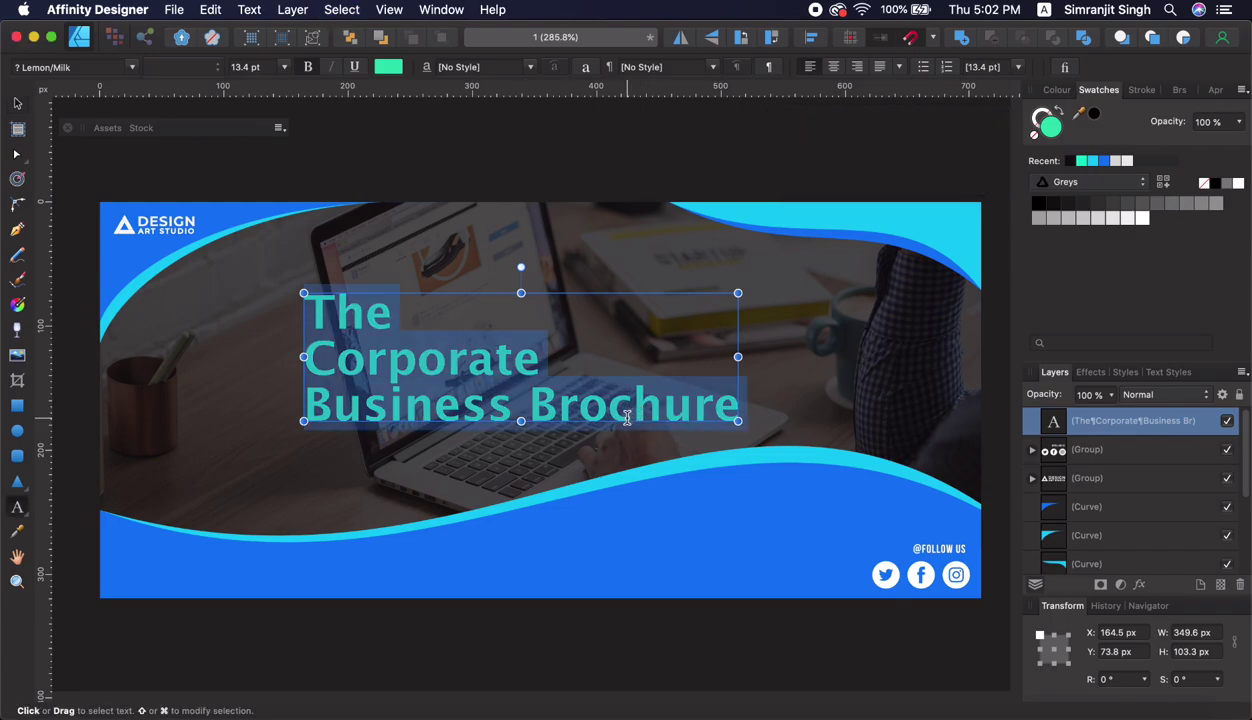
pyautogui.write('Busi')
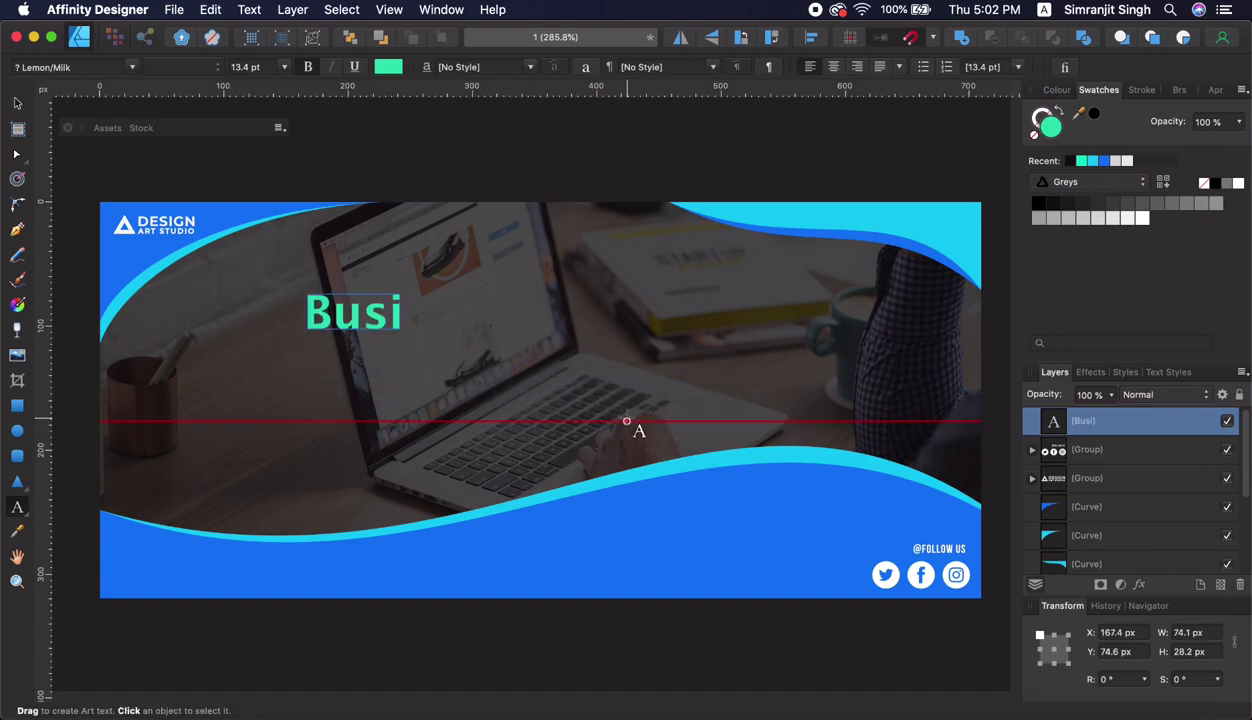
pyautogui.write('ness')
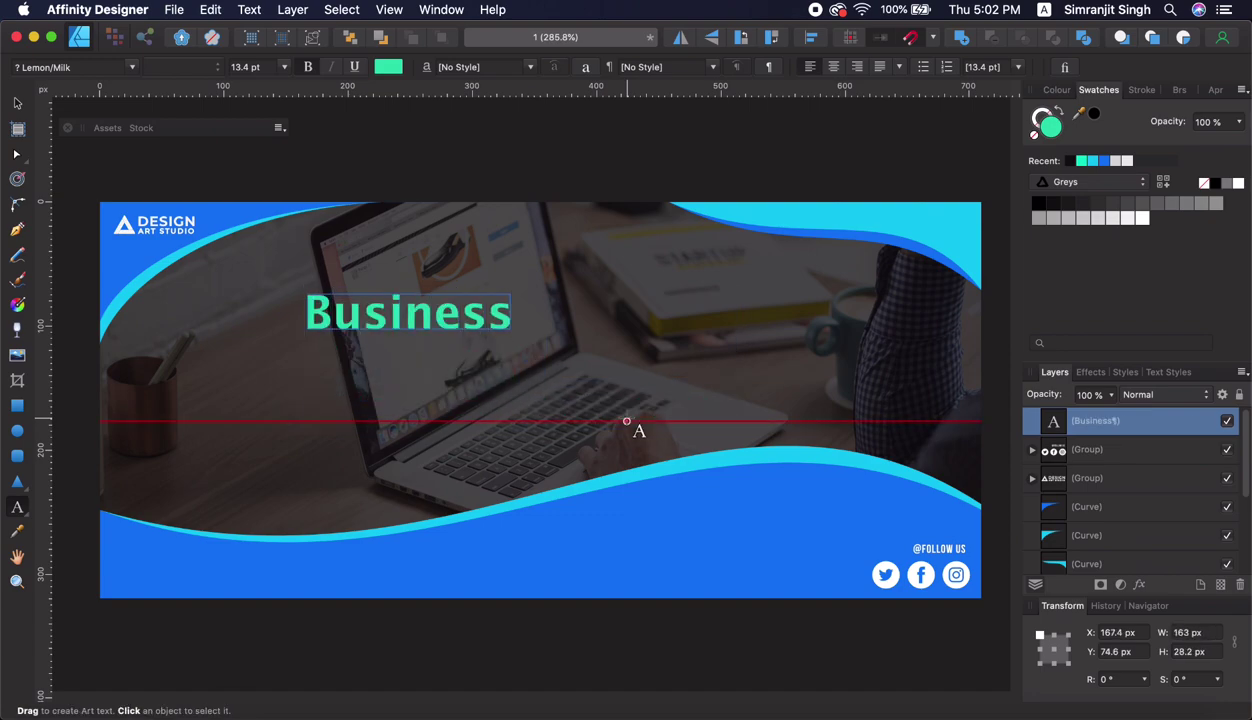
pyautogui.press('Return')
pyautogui.write('Solu')
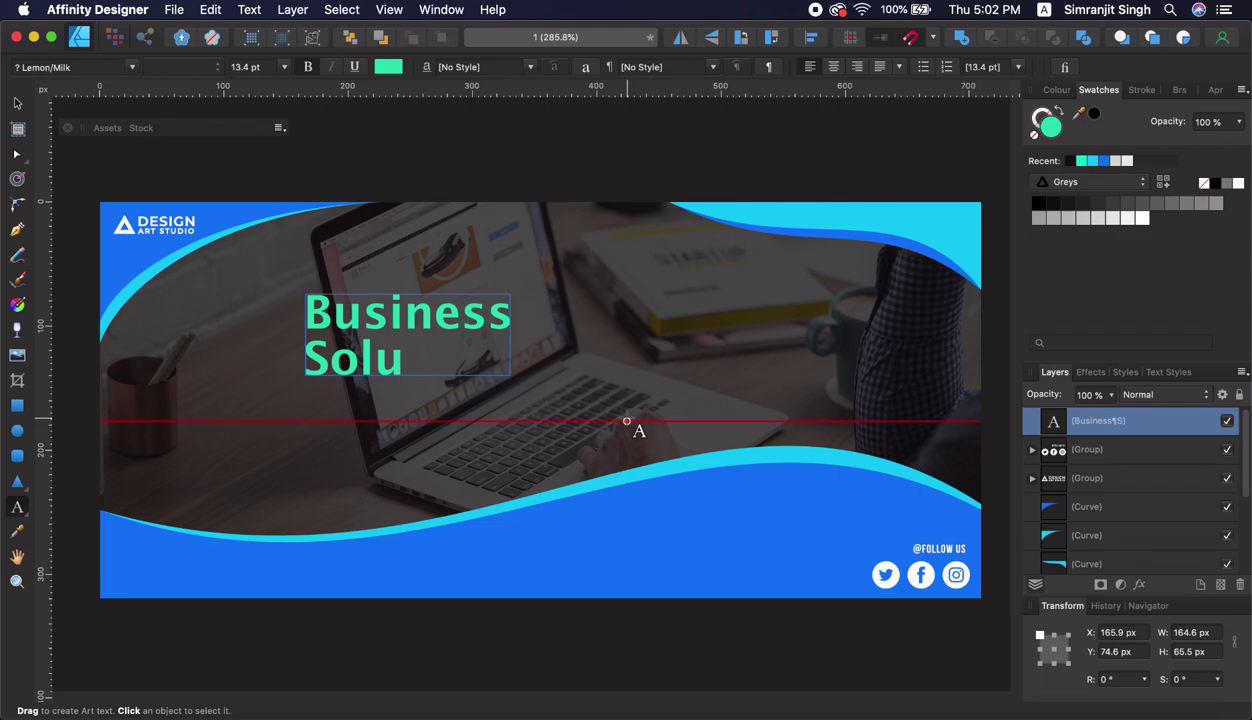
pyautogui.write('to')
pyautogui.press('BackSpace')
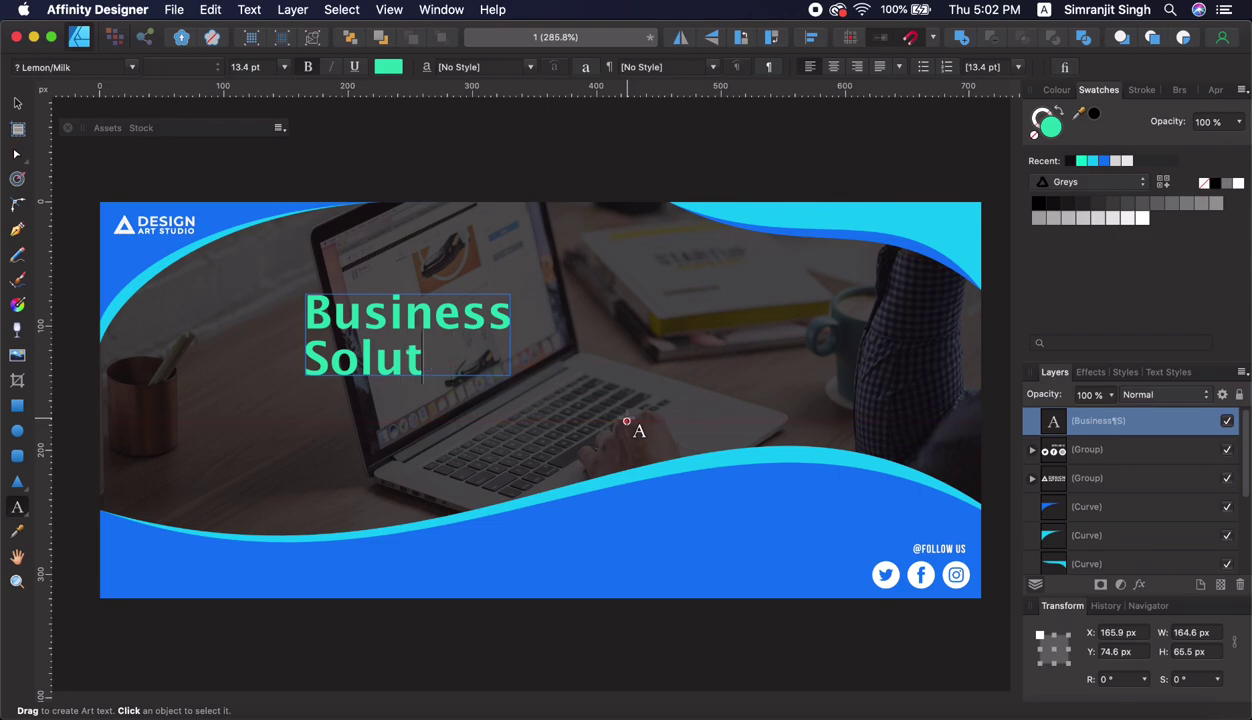
pyautogui.write('ions')
pyautogui.press('Escape')
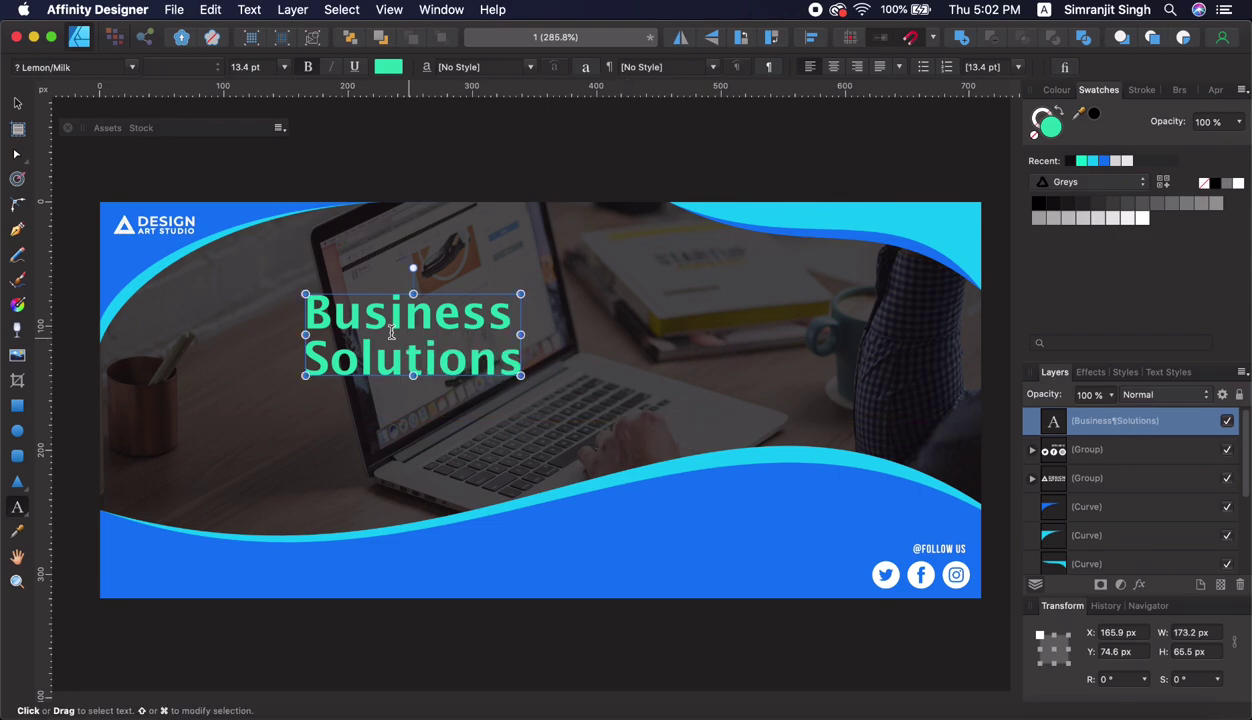
# Step: Enlarge the heading to 15.6 pt, make it white, and position it on the banner's left
pyautogui.click(17, 103)
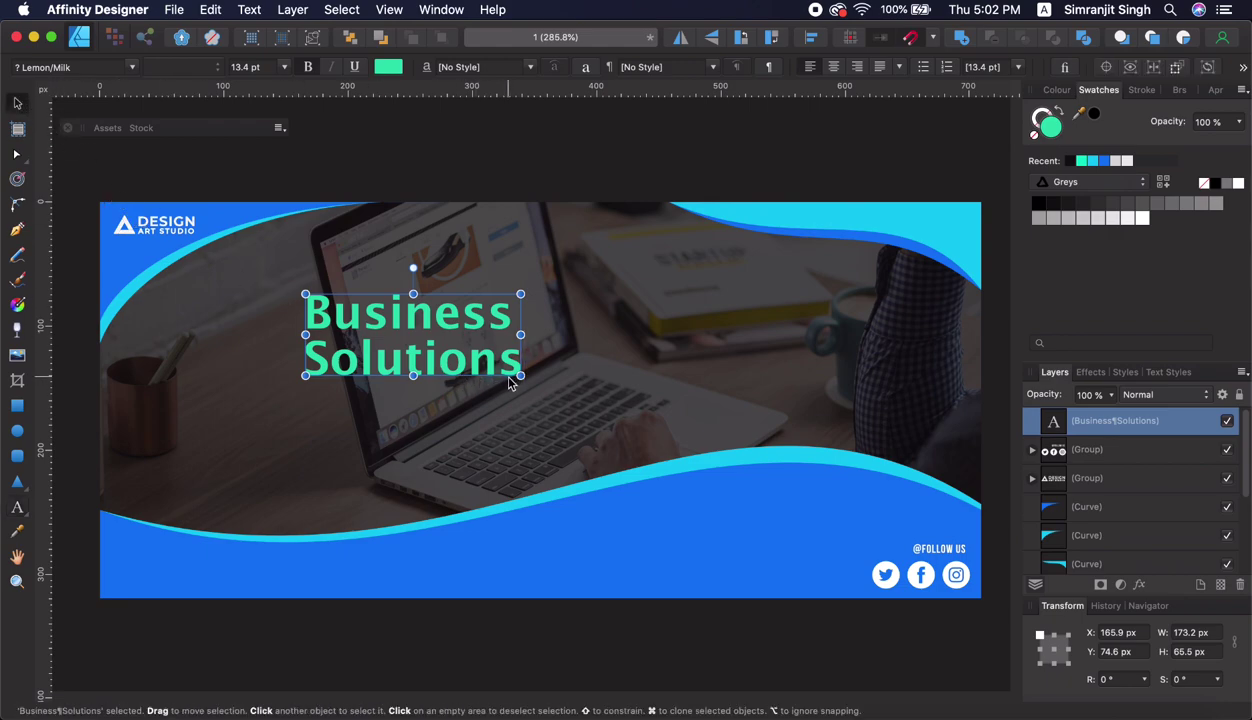
pyautogui.moveTo(520, 375)
pyautogui.mouseDown()
pyautogui.moveTo(555, 388)
pyautogui.moveTo(367, 363)
pyautogui.mouseUp()
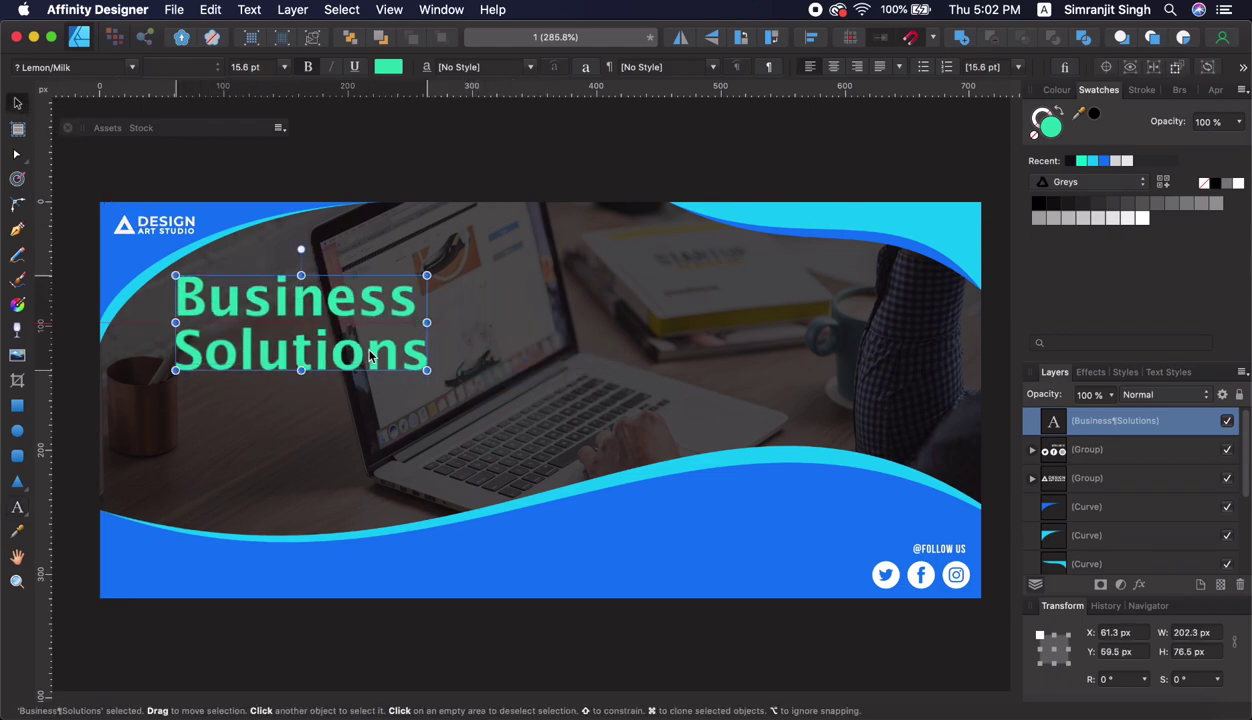
pyautogui.click(1238, 185)
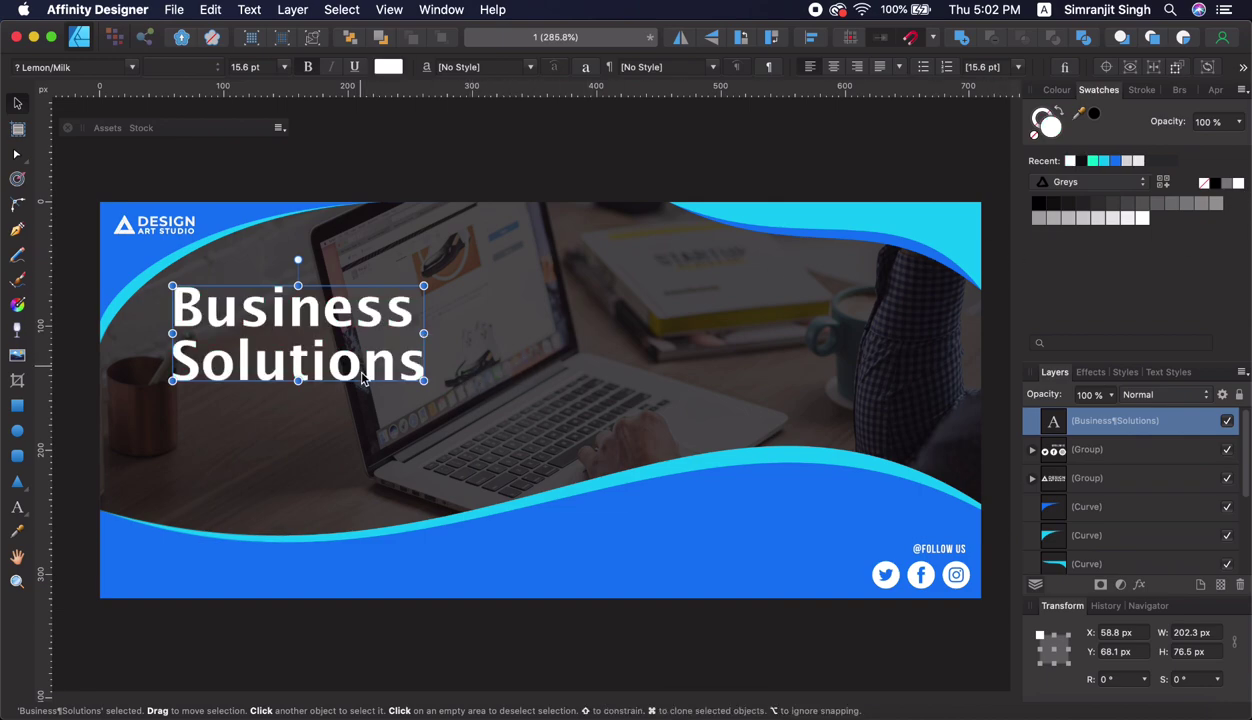
pyautogui.moveTo(362, 378); pyautogui.dragTo(359, 385)
pyautogui.click(107, 128)
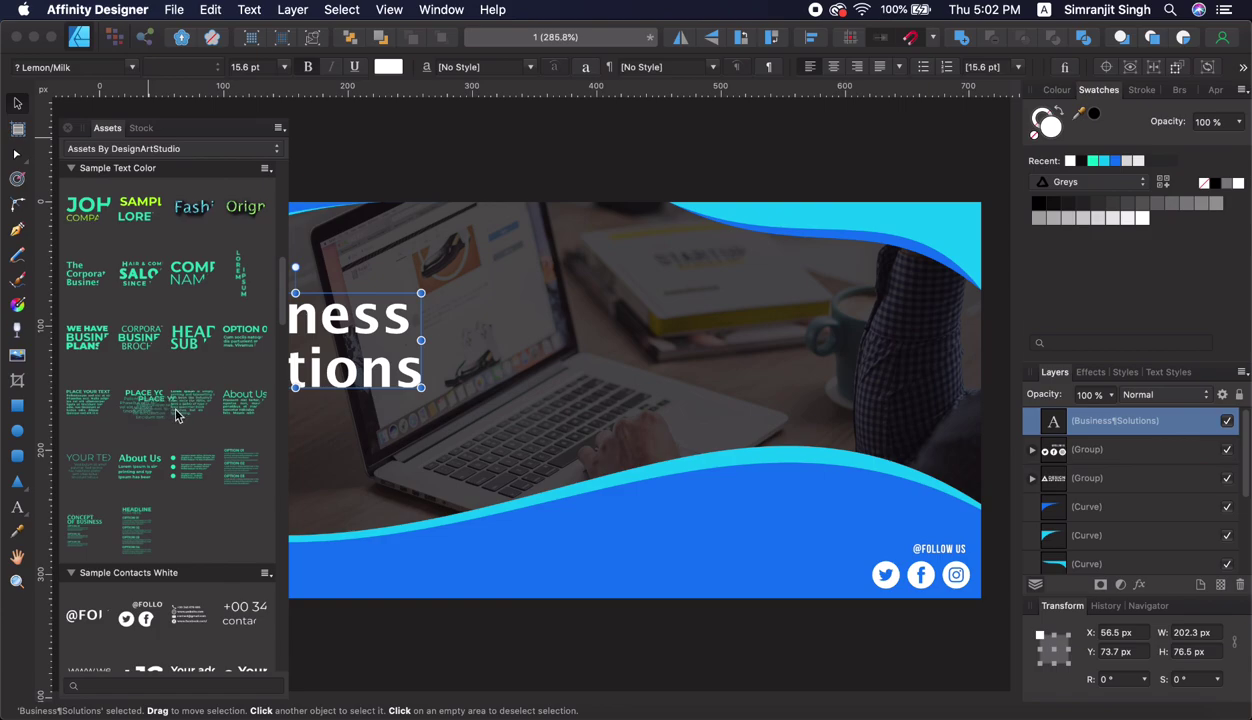
# Step: Place the placeholder text asset, delete its PLACE YOUR TEXT HERE heading, and fit the 236.6 × 39.5 px paragraph under the title
pyautogui.moveTo(165, 405); pyautogui.dragTo(510, 420)
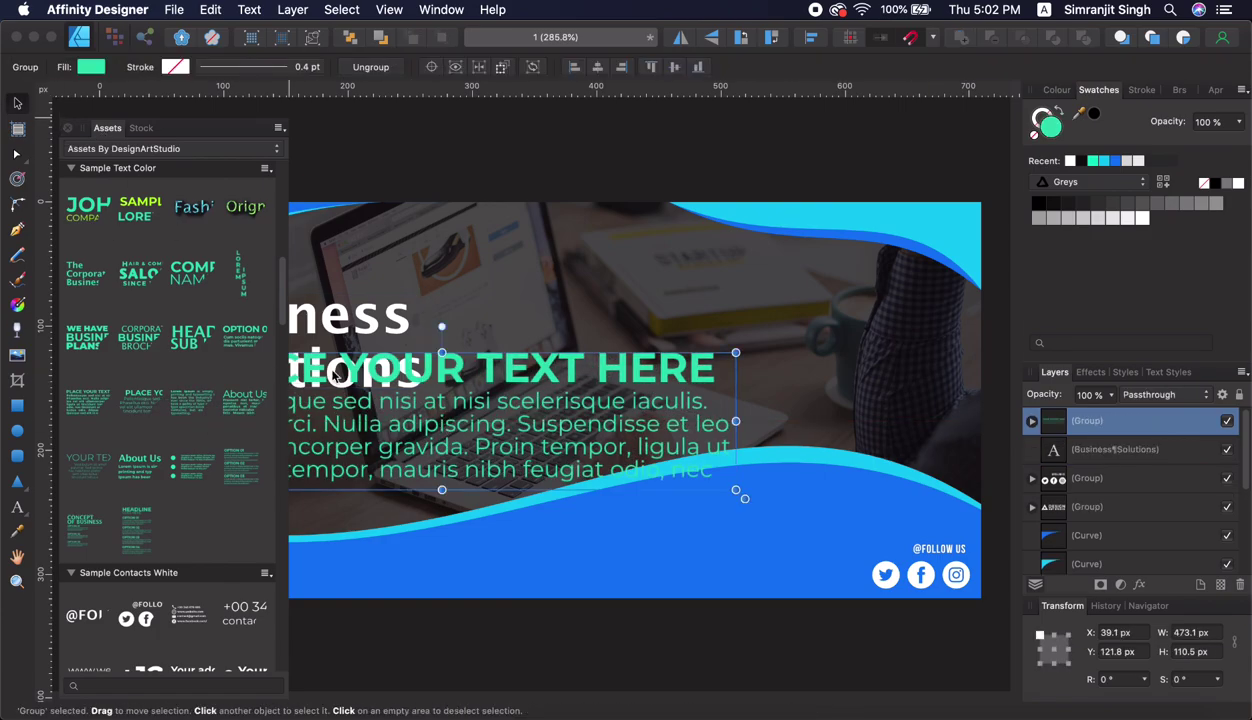
pyautogui.click(114, 132)
pyautogui.moveTo(372, 376); pyautogui.dragTo(372, 430)
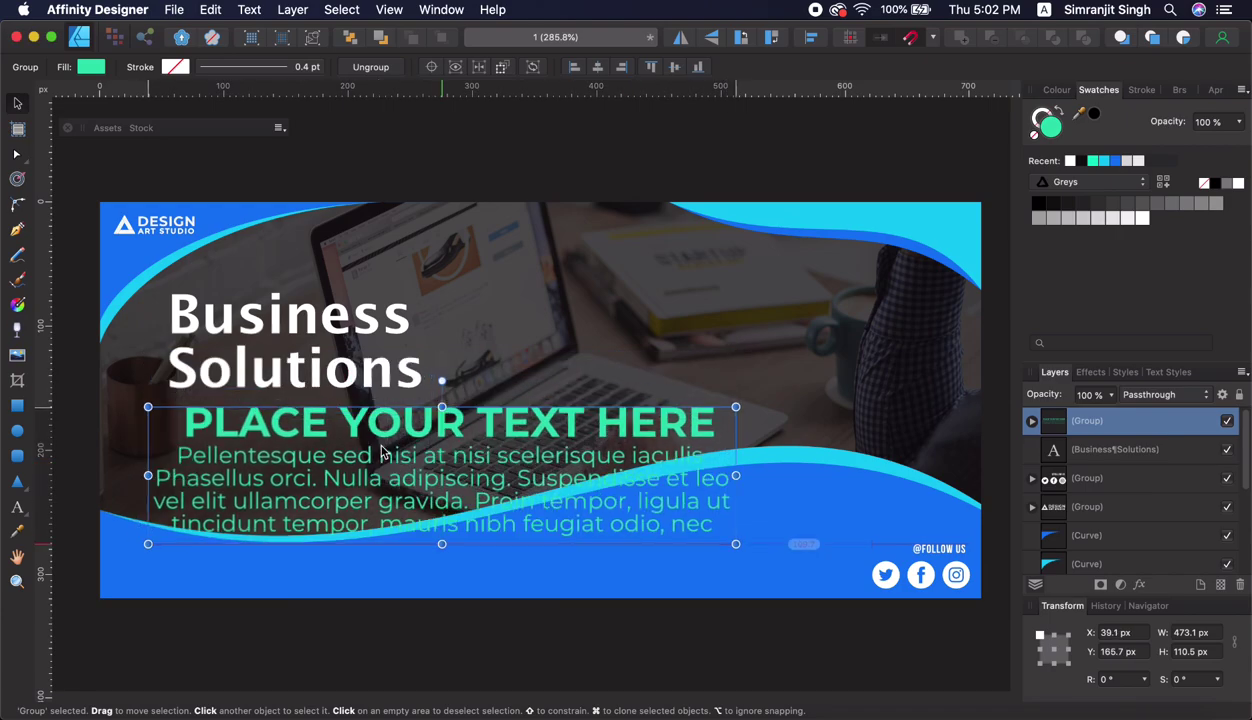
pyautogui.doubleClick(424, 440)
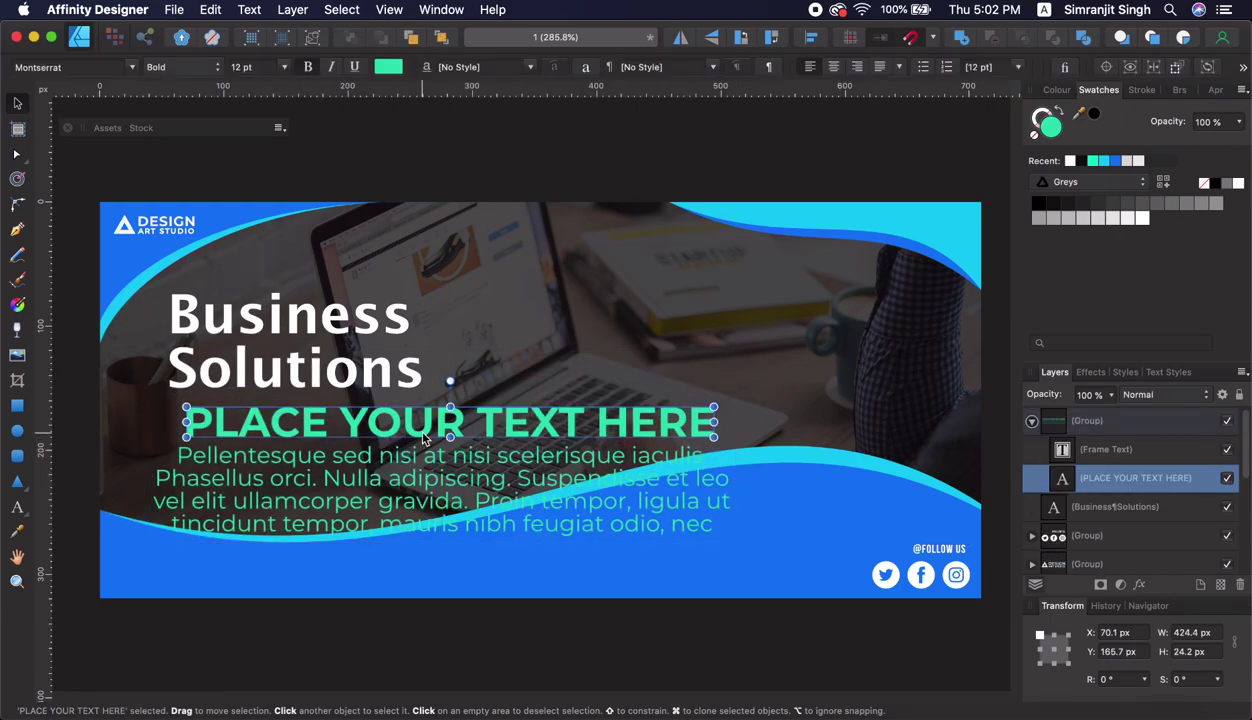
pyautogui.press('Delete')
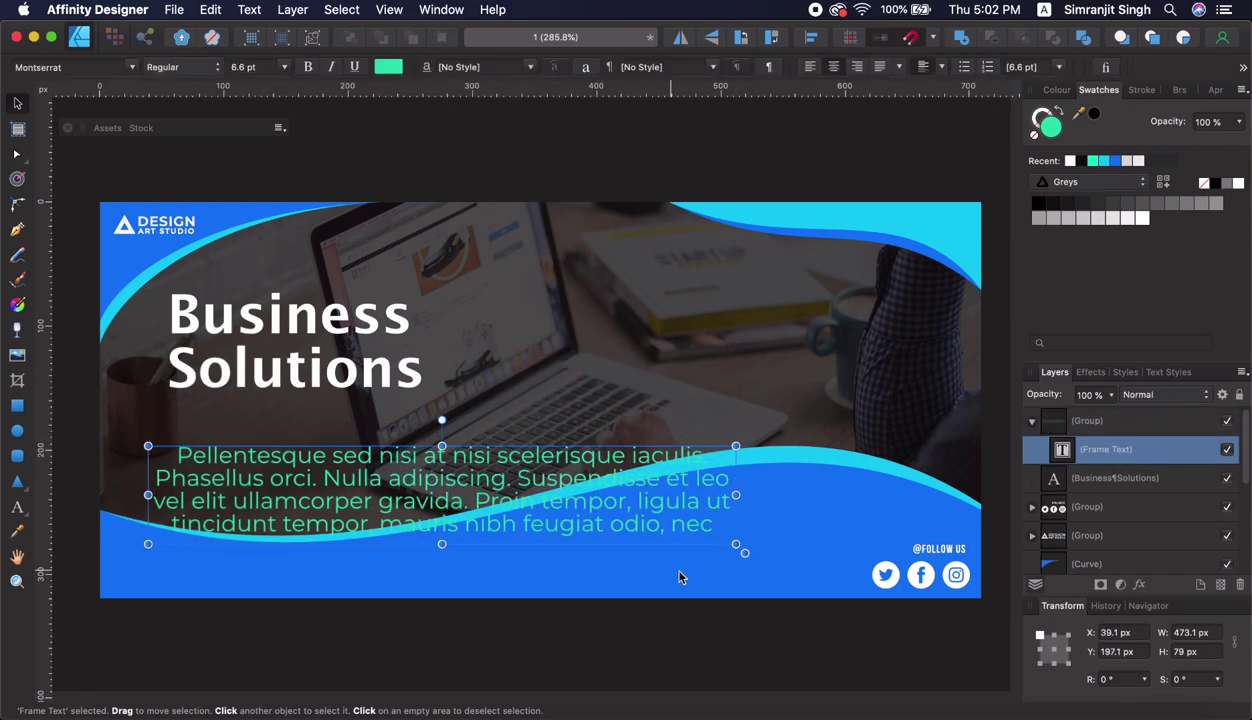
pyautogui.moveTo(737, 545); pyautogui.dragTo(442, 495)
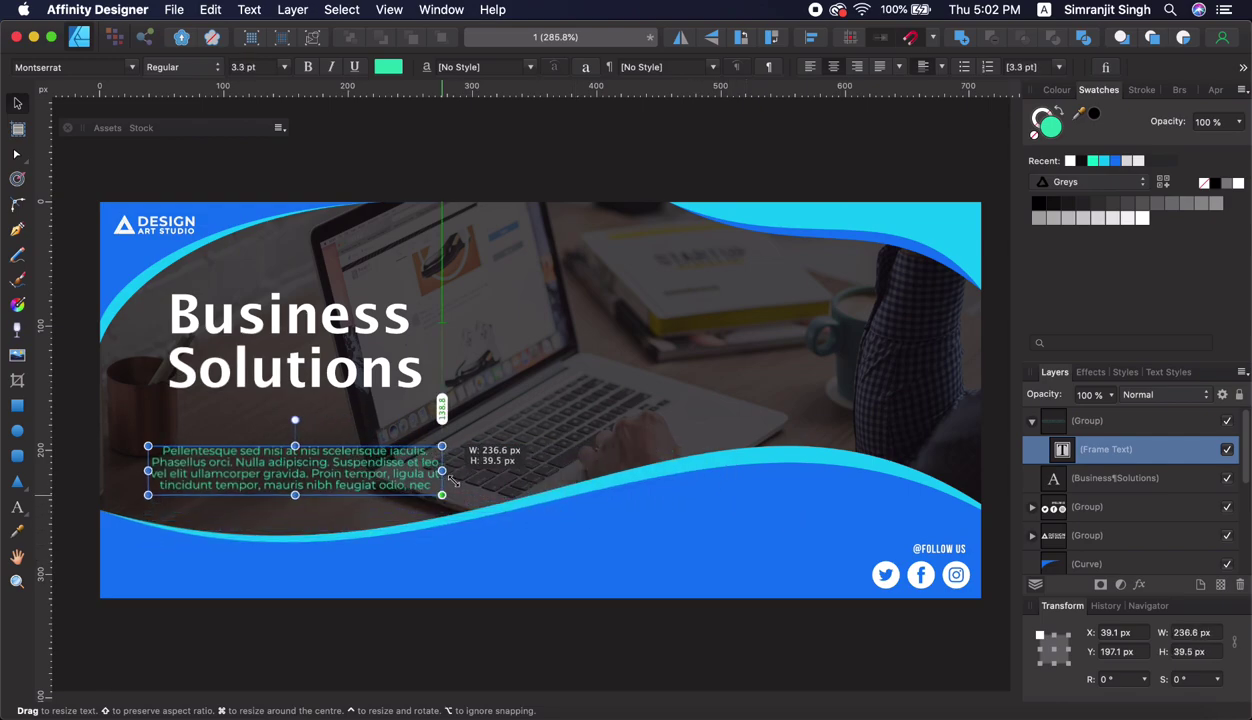
pyautogui.moveTo(370, 452); pyautogui.dragTo(392, 406)
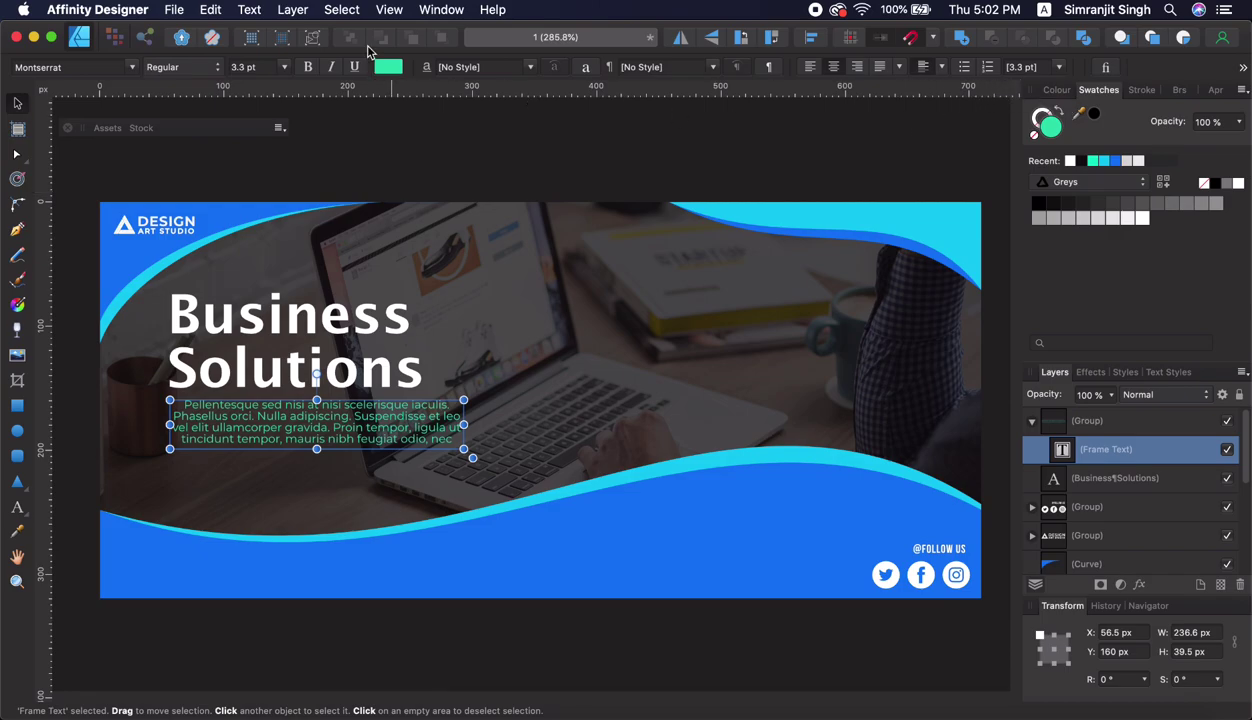
# Step: Show the Character panel floating, check its Typography options, then collapse it to its title bar
pyautogui.click(382, 10)
pyautogui.moveTo(404, 324)
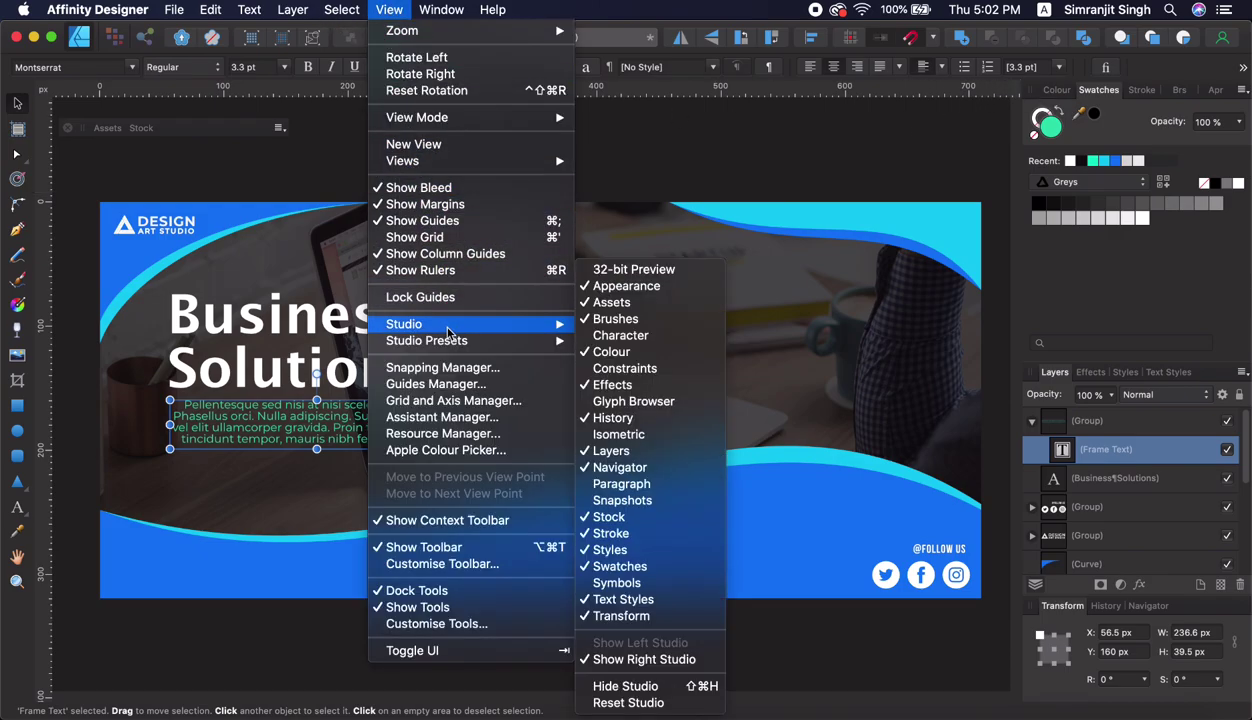
pyautogui.click(621, 335)
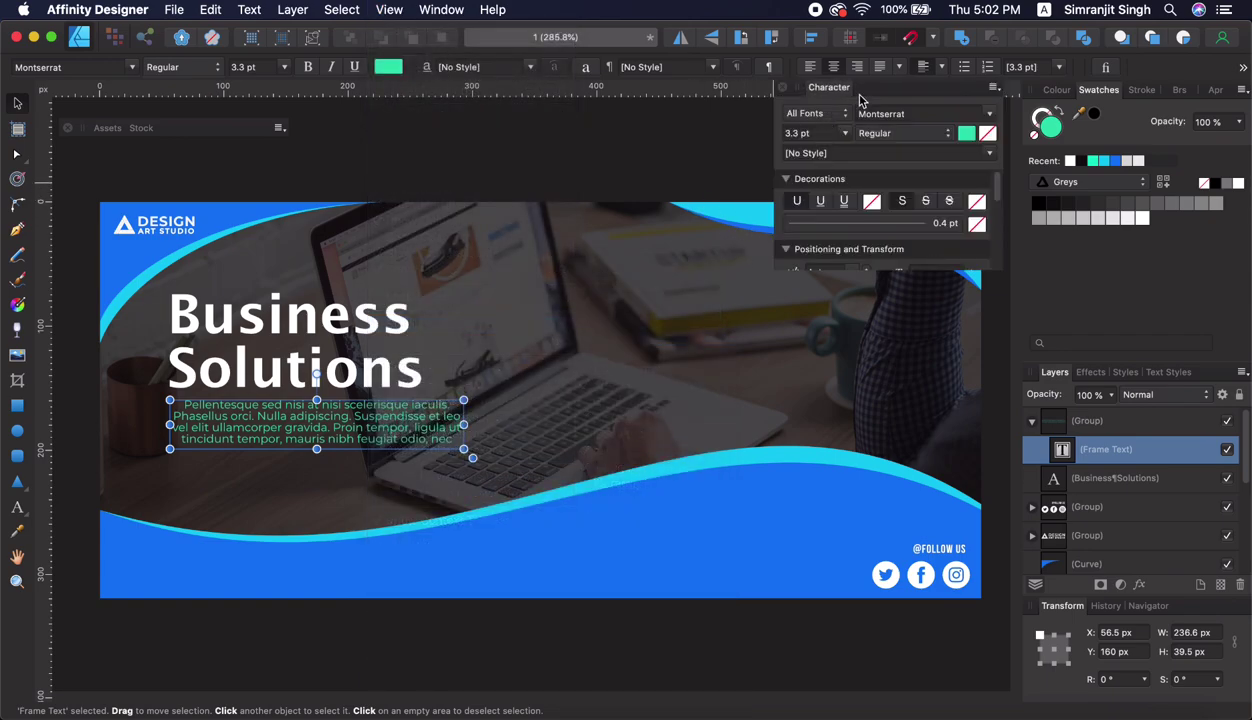
pyautogui.moveTo(862, 92); pyautogui.dragTo(866, 121)
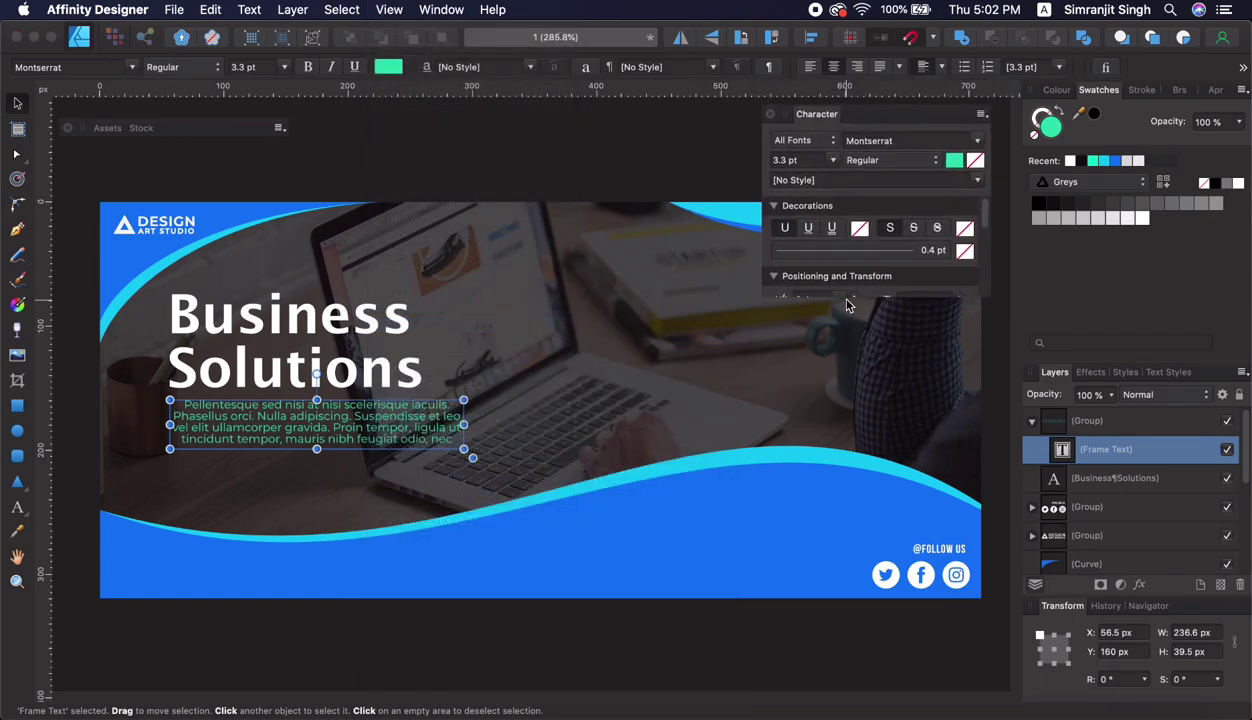
pyautogui.click(844, 304)
pyautogui.click(828, 117)
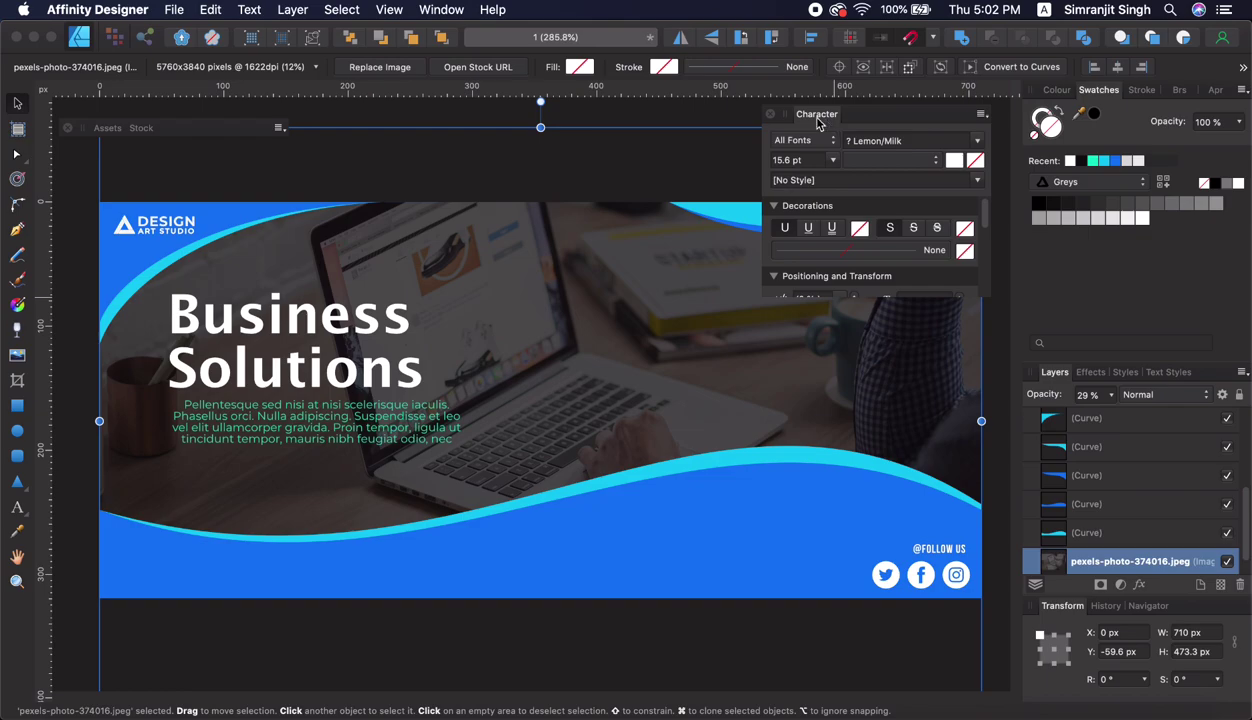
pyautogui.click(983, 117)
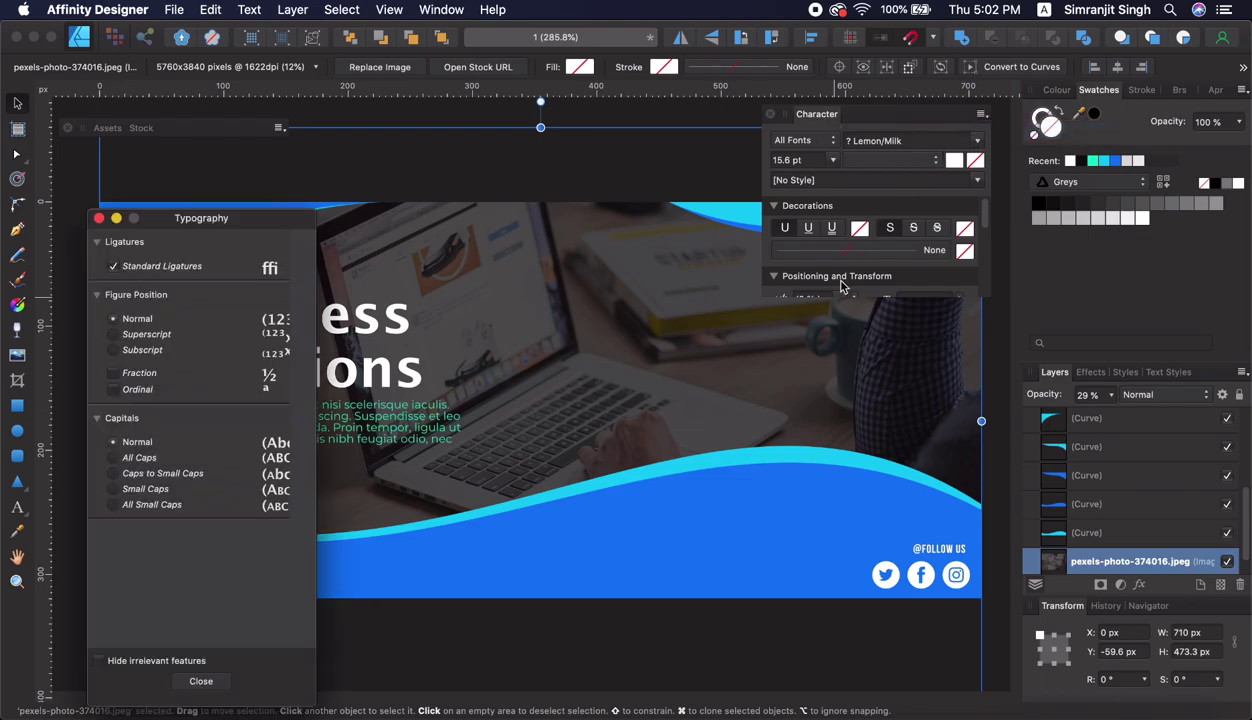
pyautogui.click(117, 220)
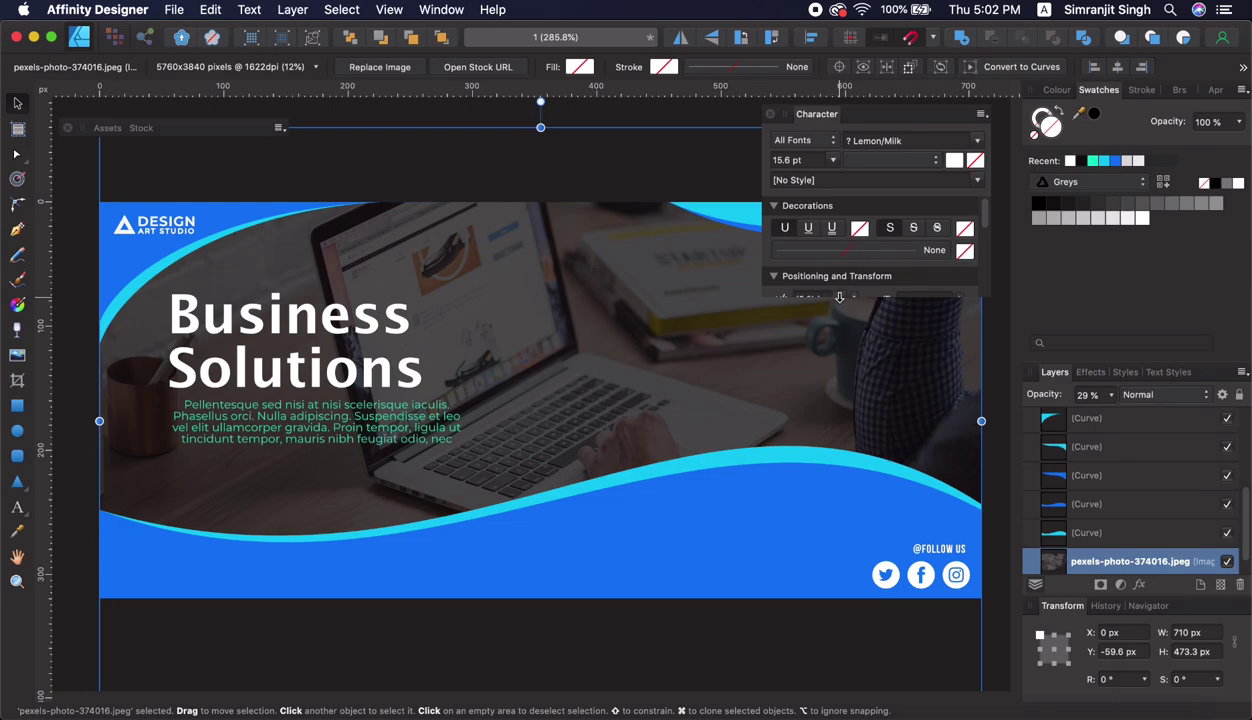
pyautogui.moveTo(839, 297)
pyautogui.mouseDown()
pyautogui.moveTo(828, 513)
pyautogui.moveTo(834, 469)
pyautogui.mouseUp()
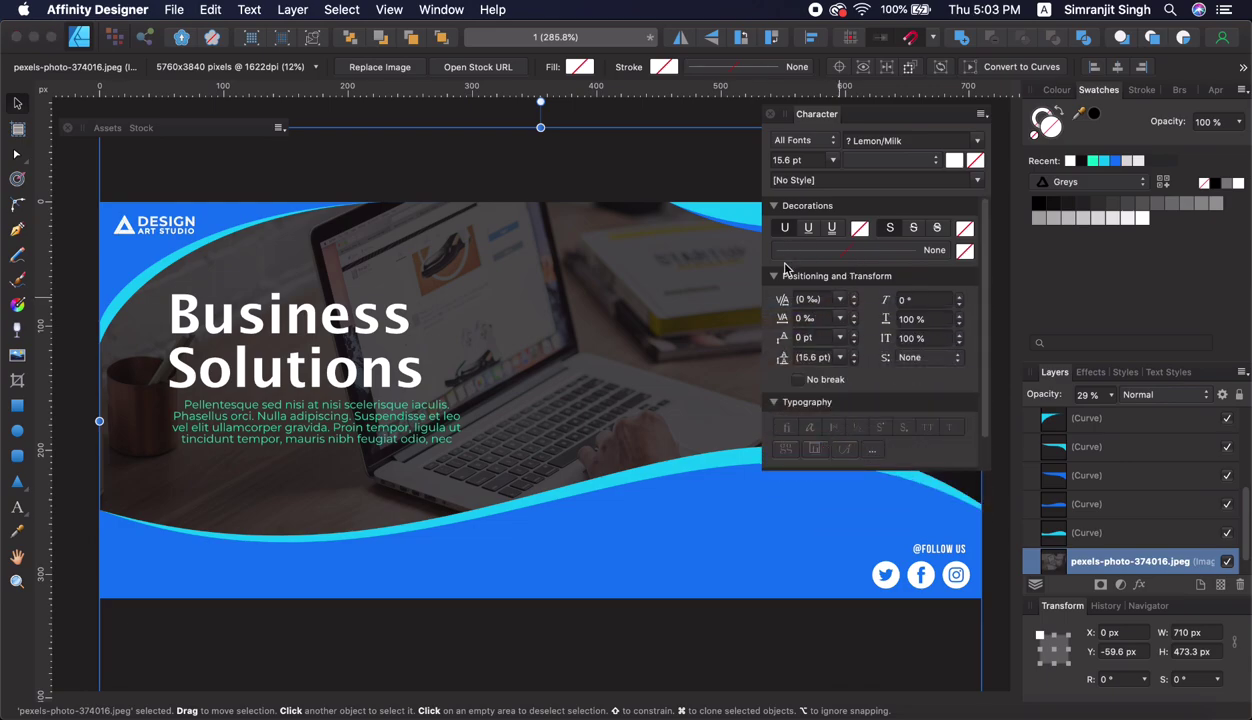
pyautogui.click(829, 118)
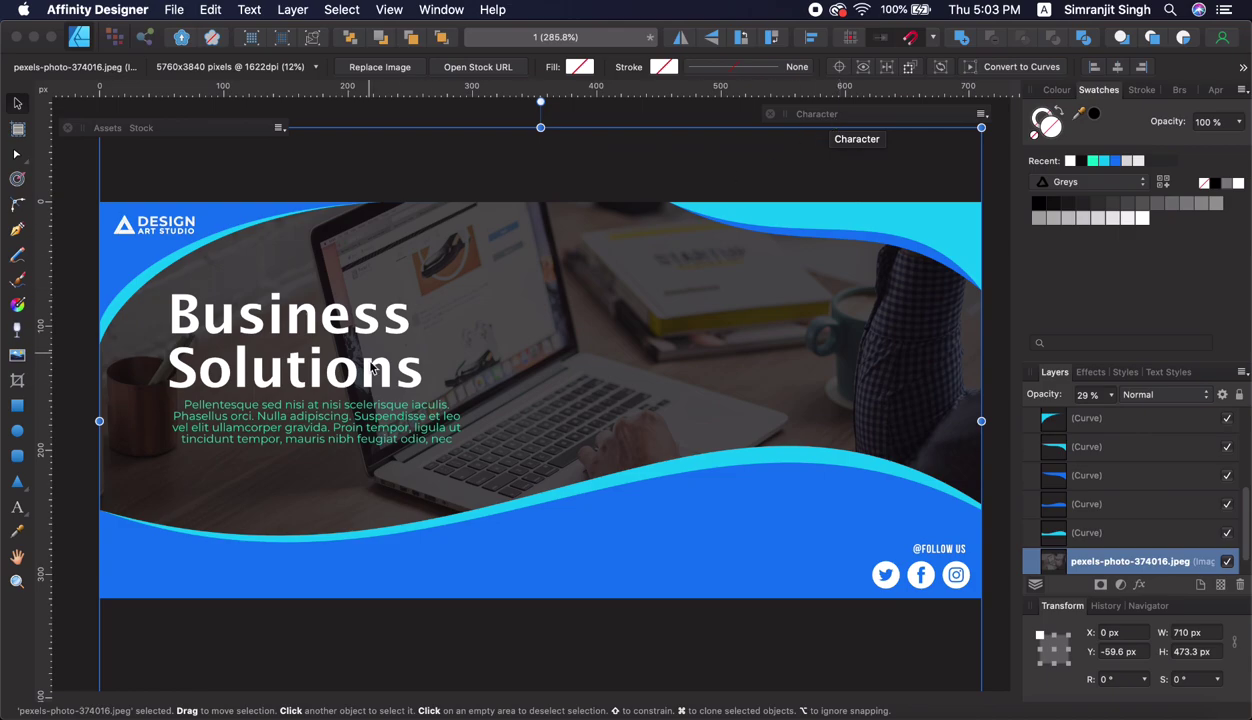
pyautogui.click(367, 416)
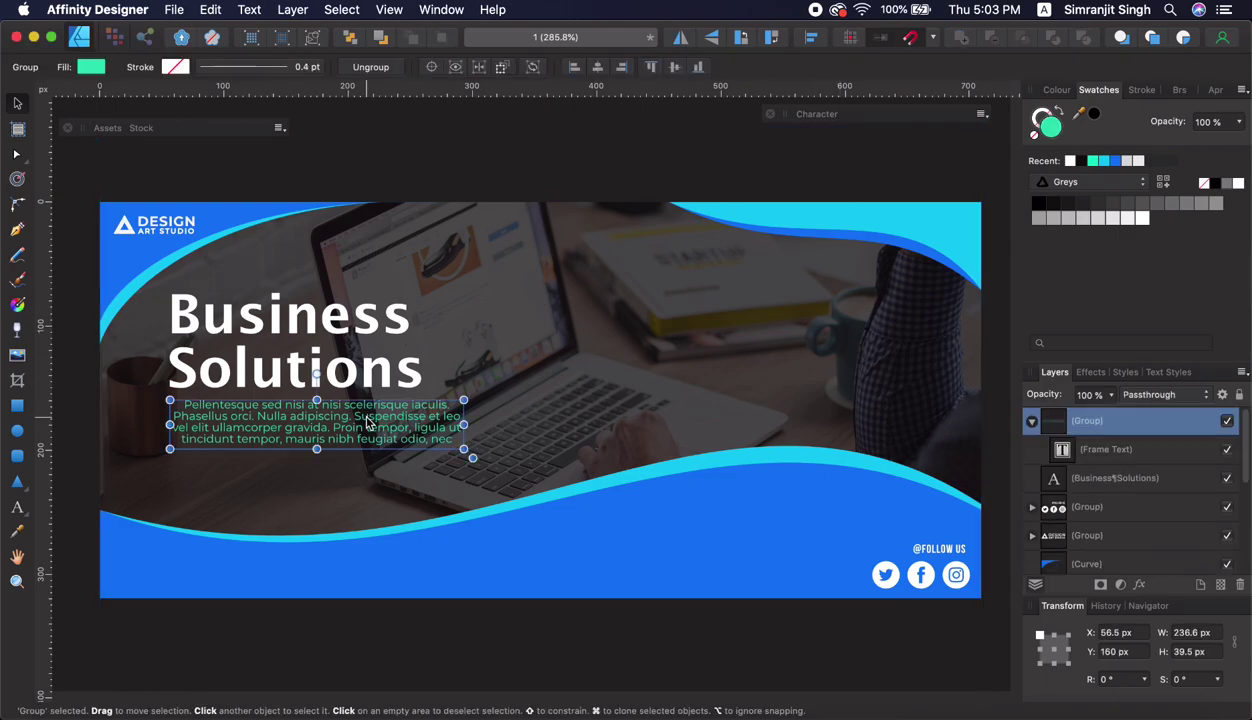
# Step: Make the placeholder paragraph white and left-aligned
pyautogui.doubleClick(367, 421)
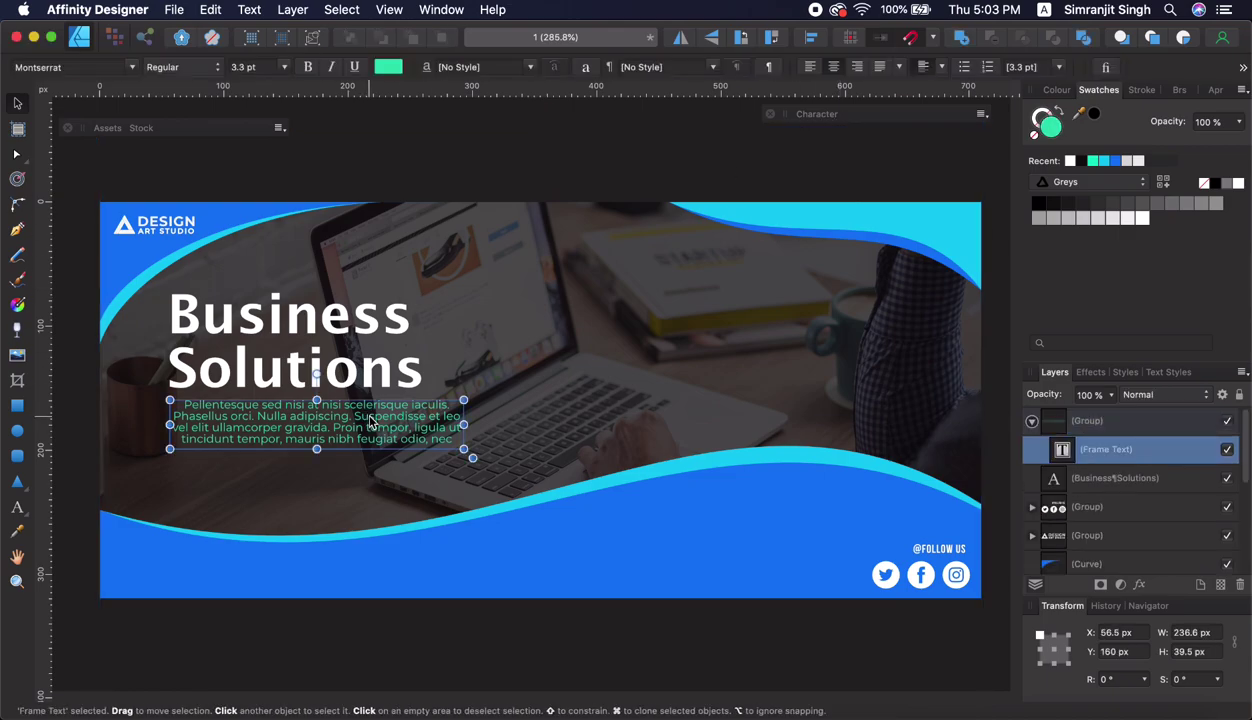
pyautogui.click(807, 67)
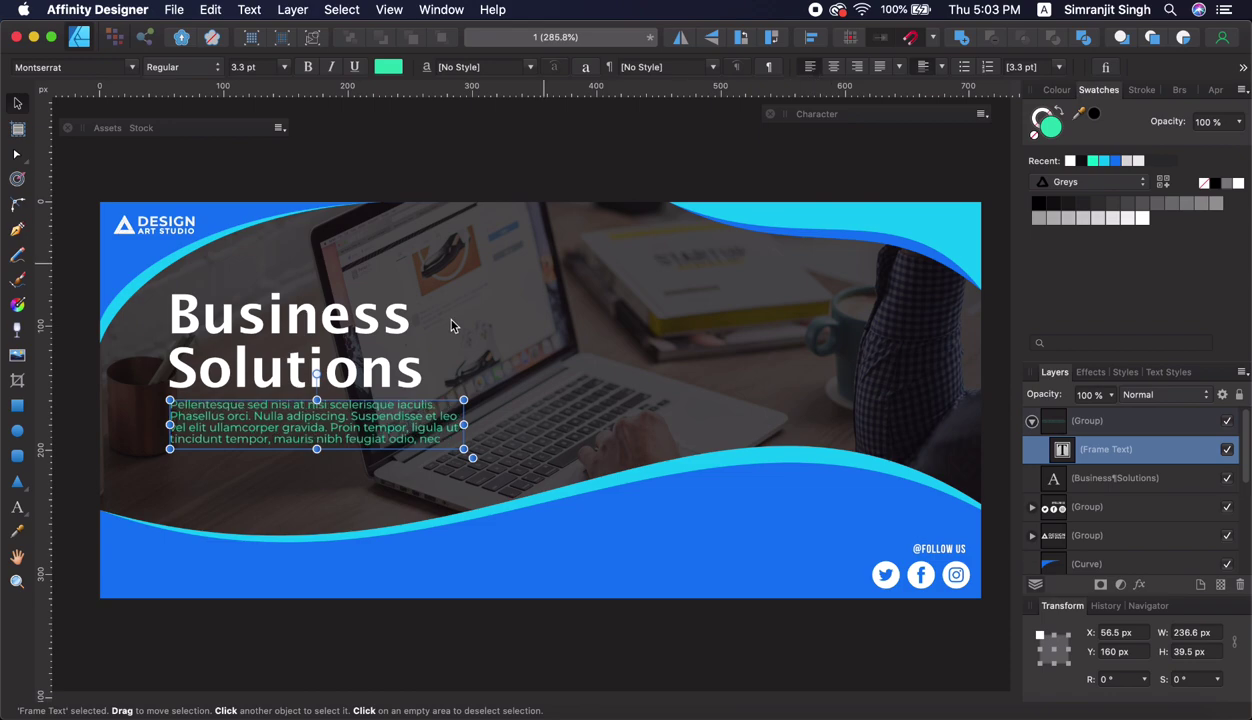
pyautogui.click(1238, 184)
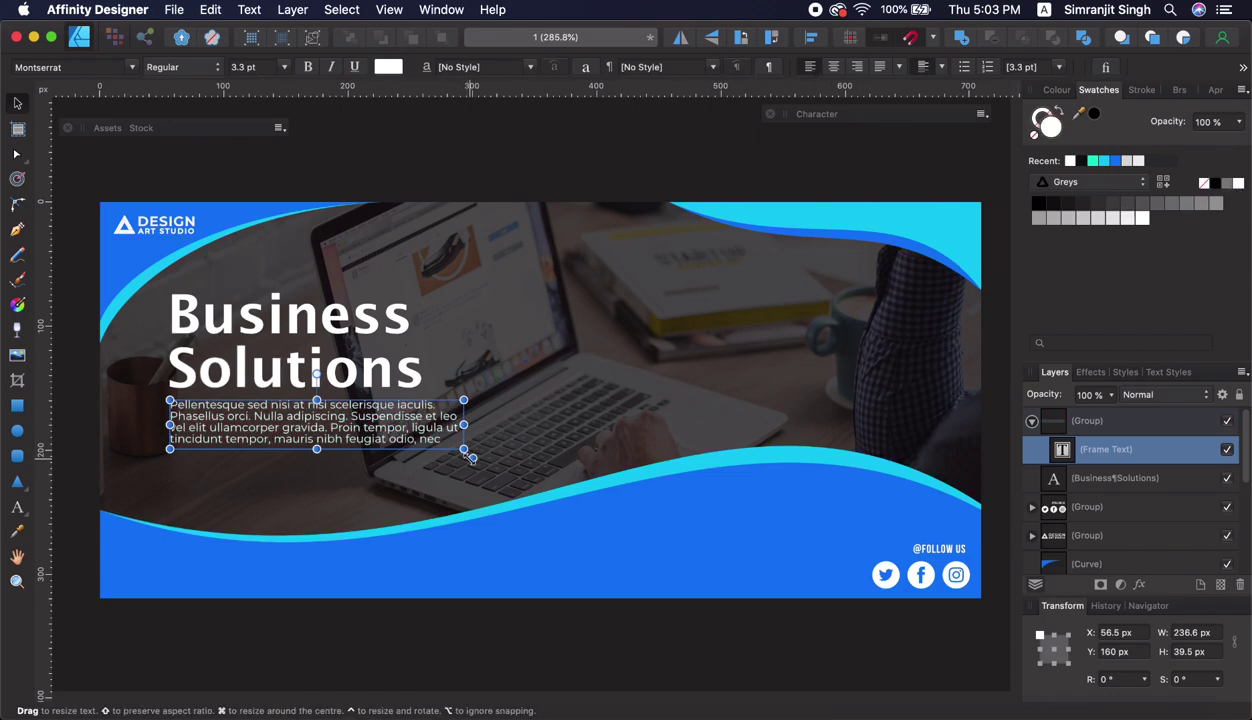
# Step: Trim the paragraph frame to 202.3 × 25.2 px, then shift heading and body slightly left
pyautogui.moveTo(463, 449); pyautogui.dragTo(421, 449)
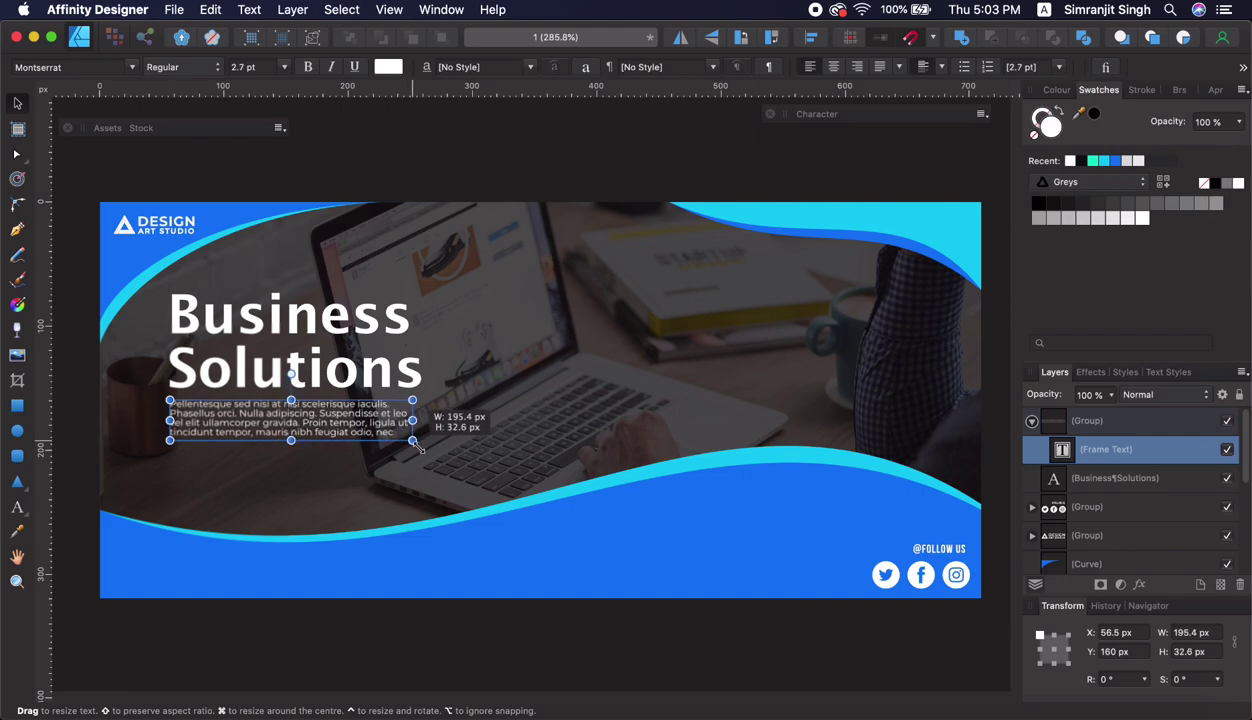
pyautogui.moveTo(303, 446); pyautogui.dragTo(305, 437)
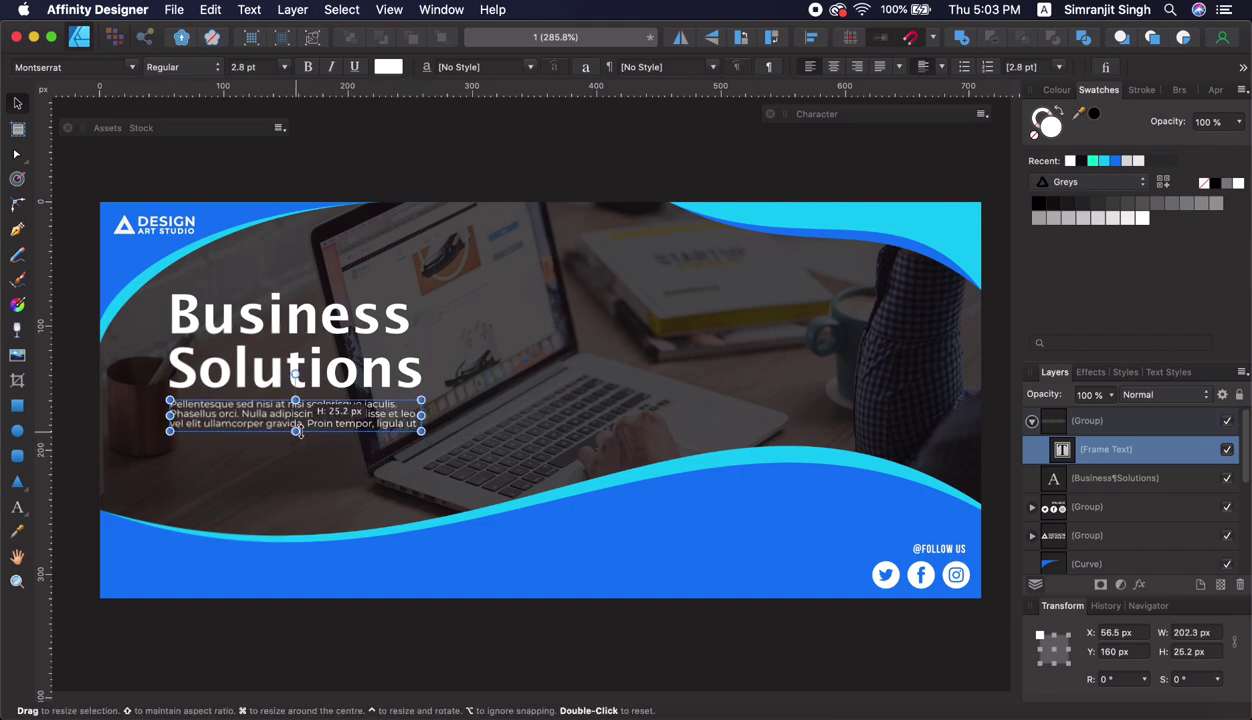
pyautogui.click(476, 160)
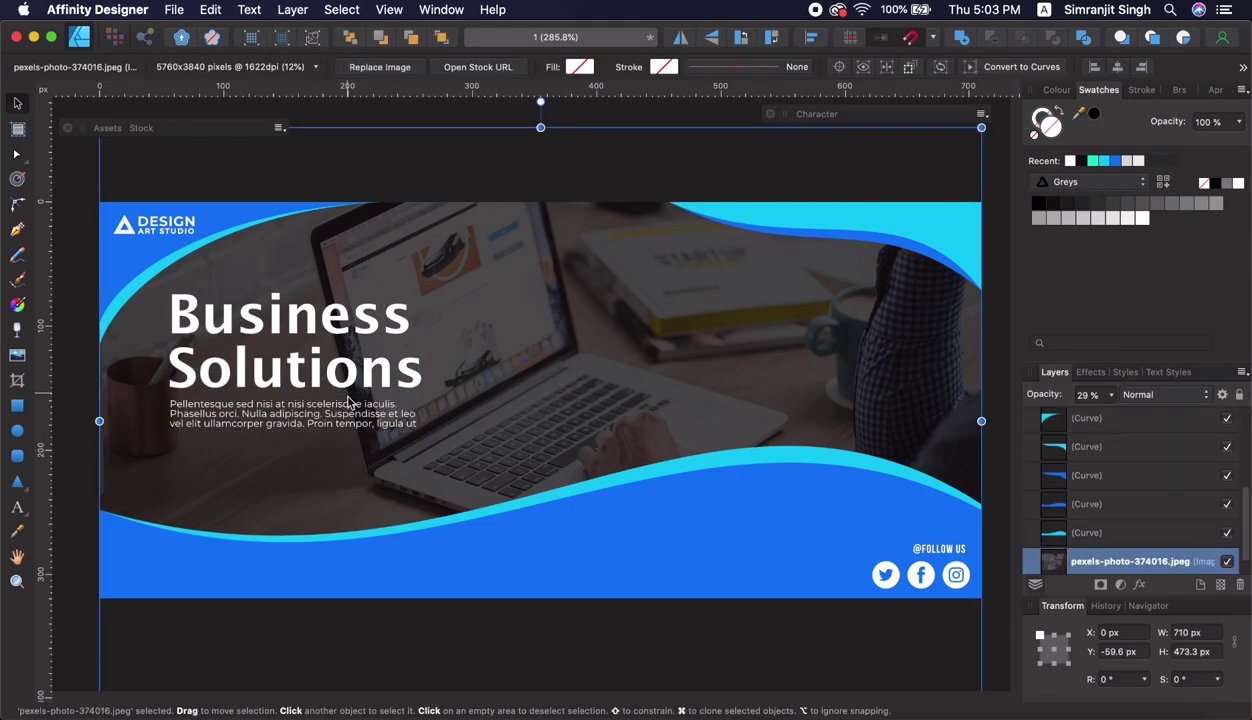
pyautogui.click(295, 401)
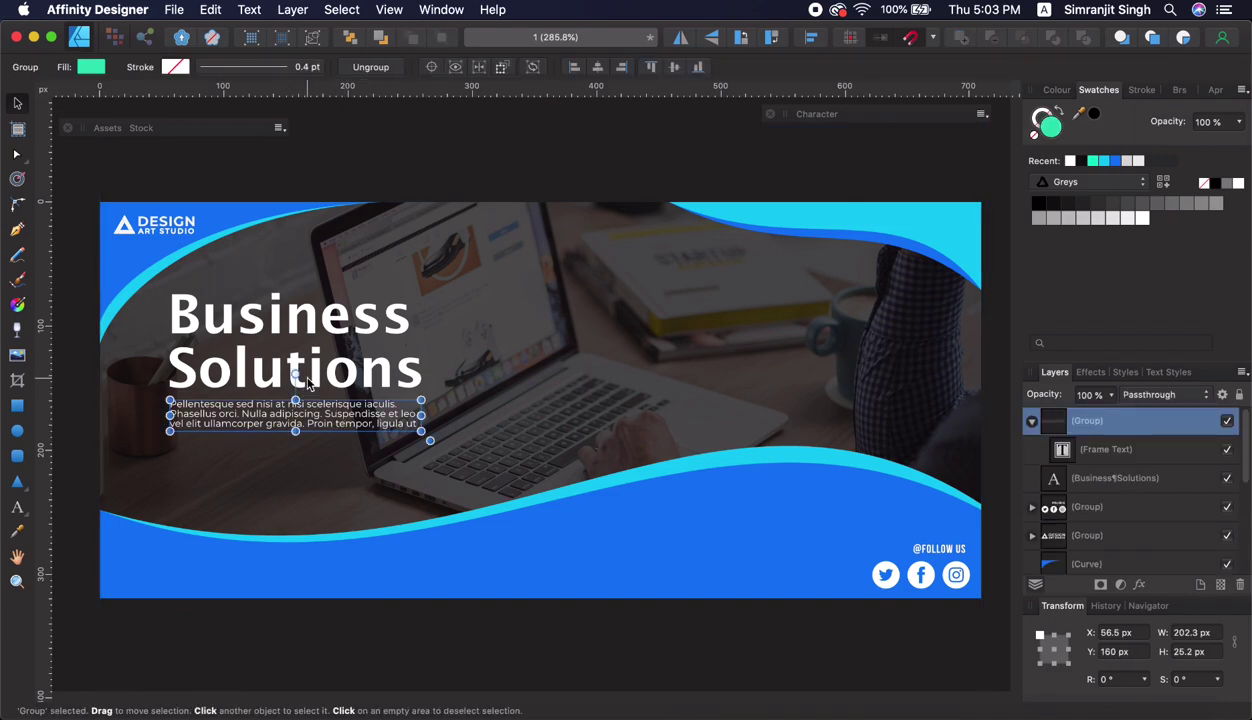
pyautogui.moveTo(338, 378); pyautogui.dragTo(328, 393)
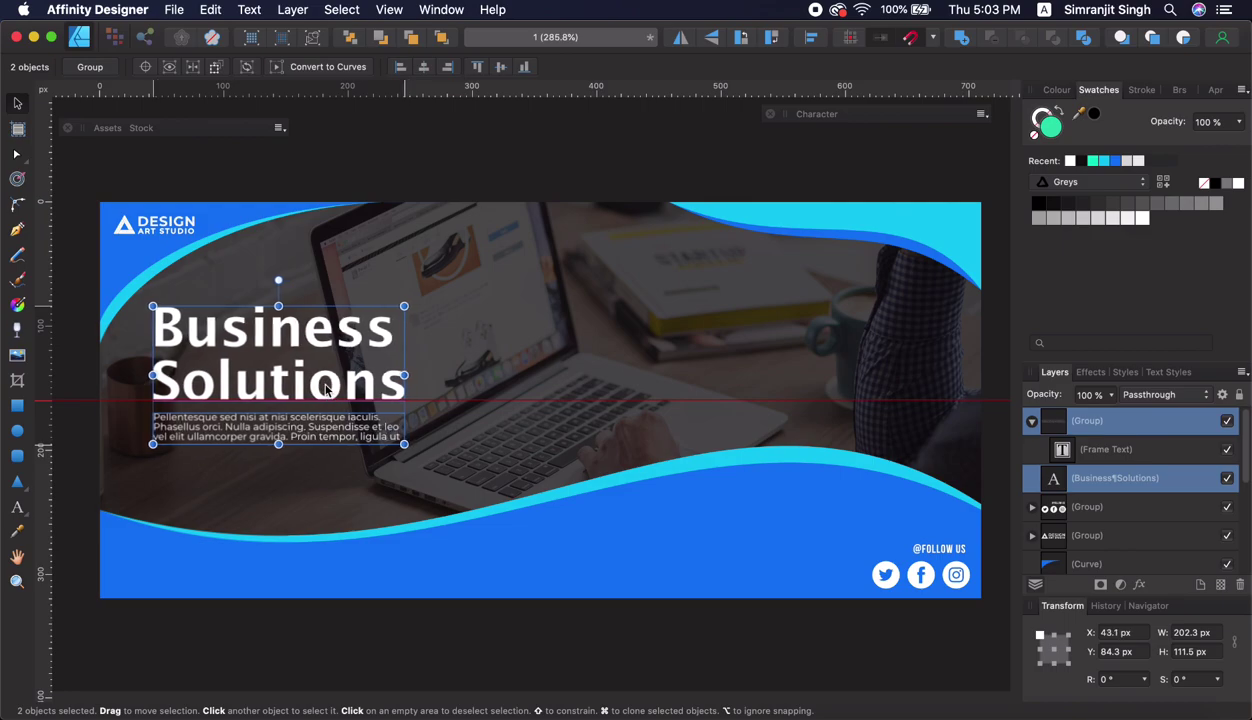
# Step: Scale the heading and paragraph together to 228.9 × 126.1 px and nudge them up-right
pyautogui.moveTo(424, 461); pyautogui.dragTo(456, 470)
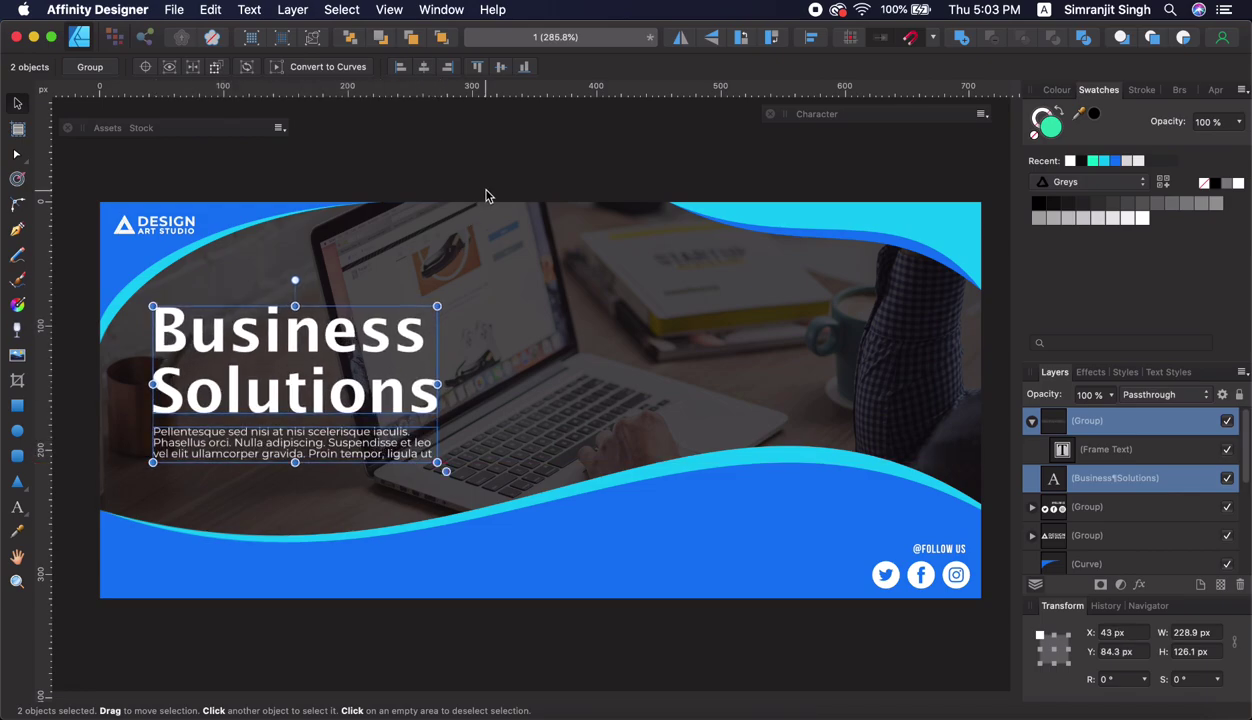
pyautogui.moveTo(338, 368); pyautogui.dragTo(345, 353)
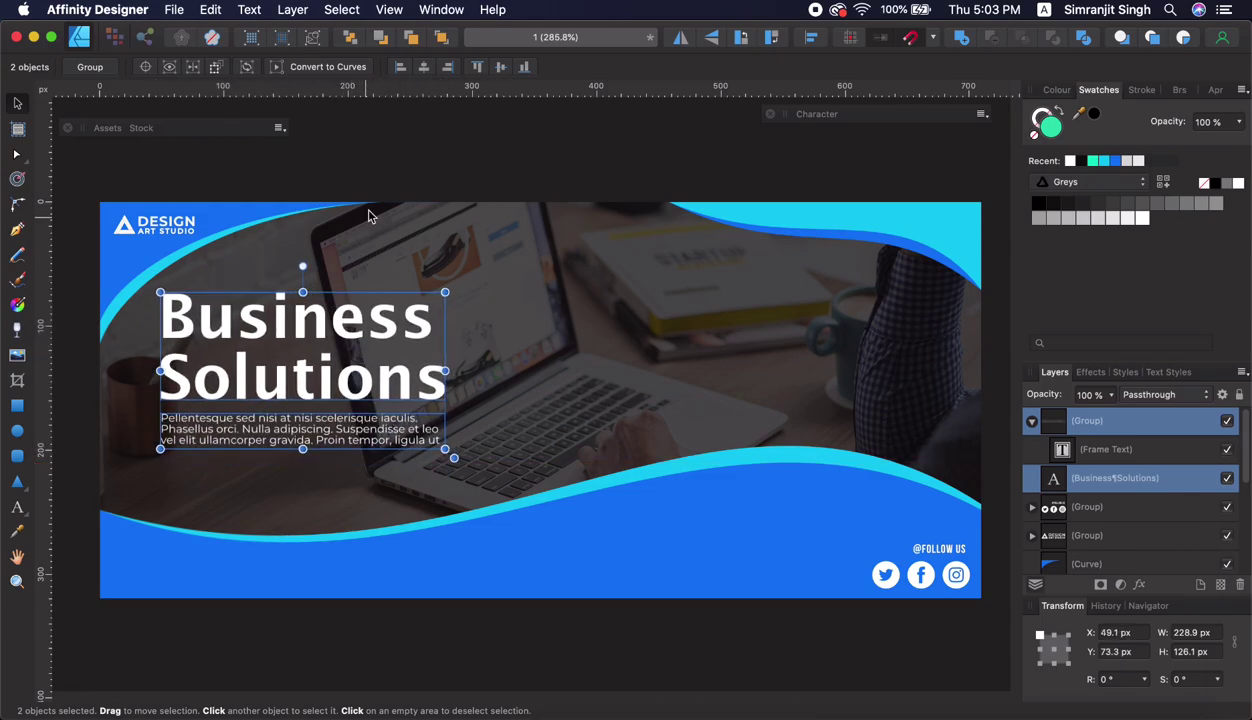
pyautogui.click(385, 179)
pyautogui.click(424, 139)
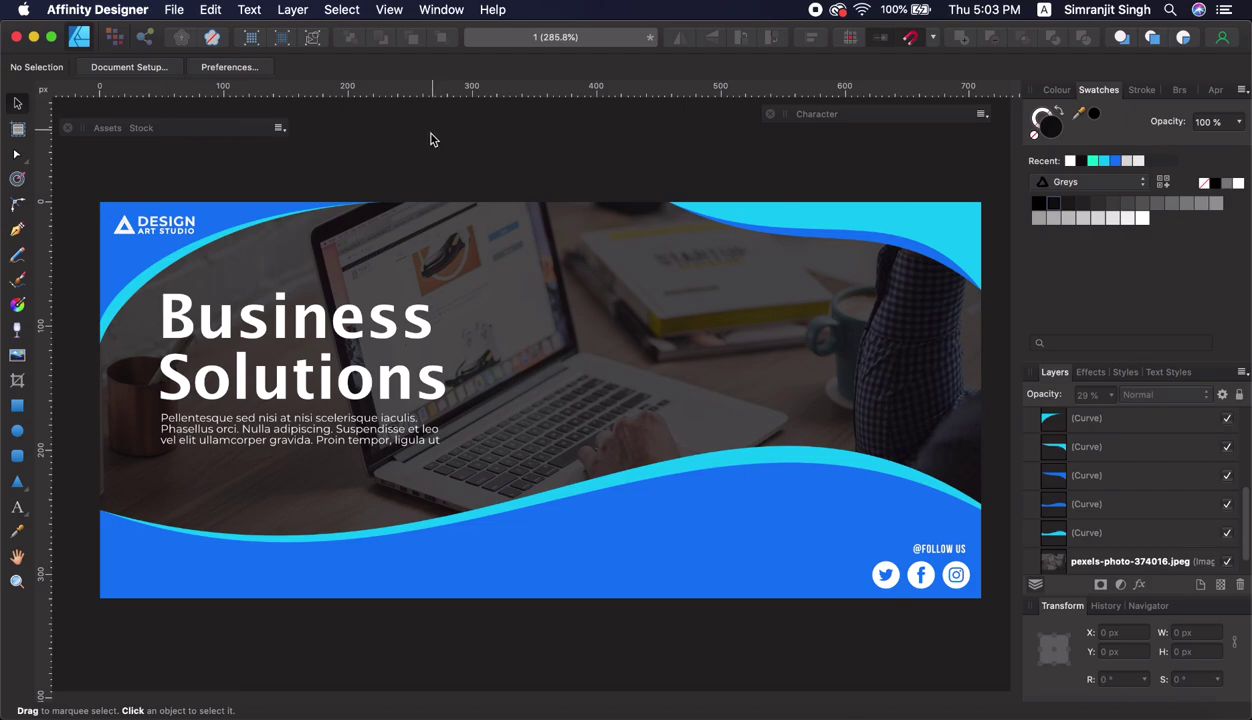